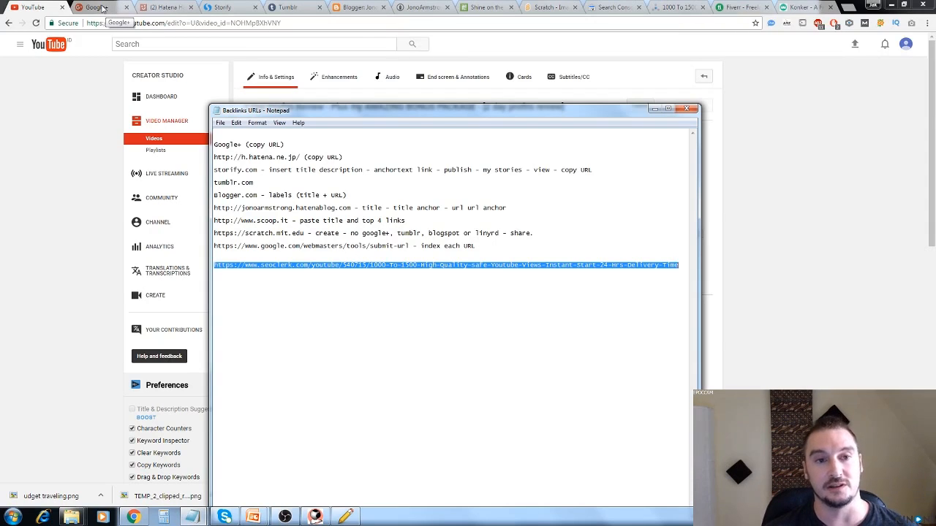
# Examine the 2 Day Profits video's details on YouTube, the Google+ feed, and the untitled Notepad notes holding its description and link.
pyautogui.click(103, 8)
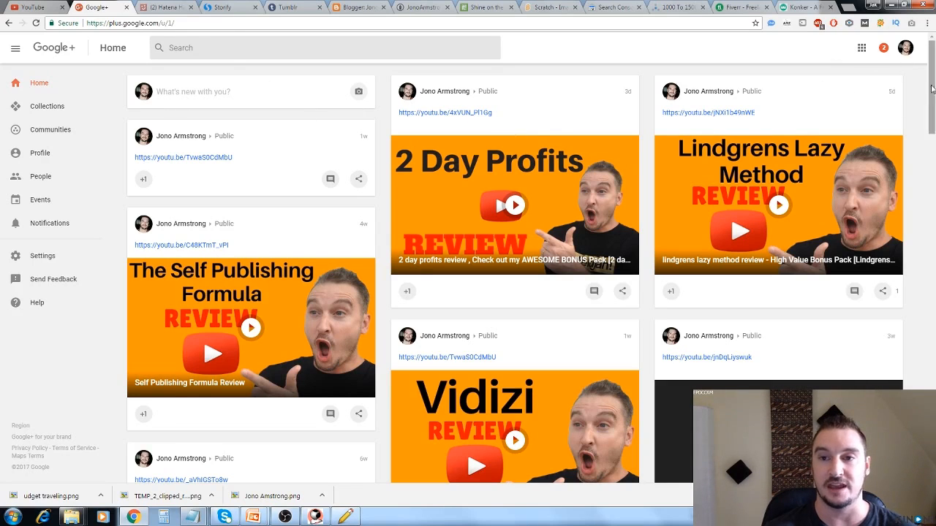
pyautogui.click(33, 7)
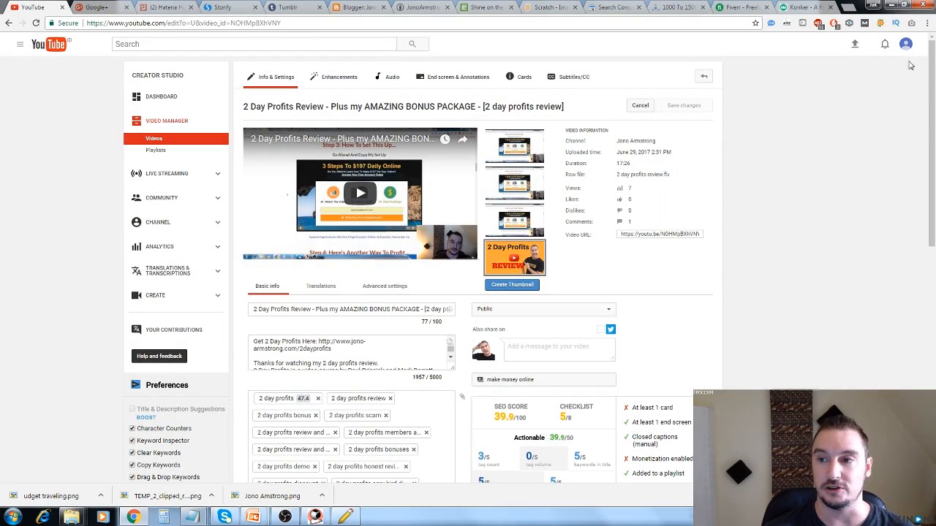
pyautogui.click(99, 9)
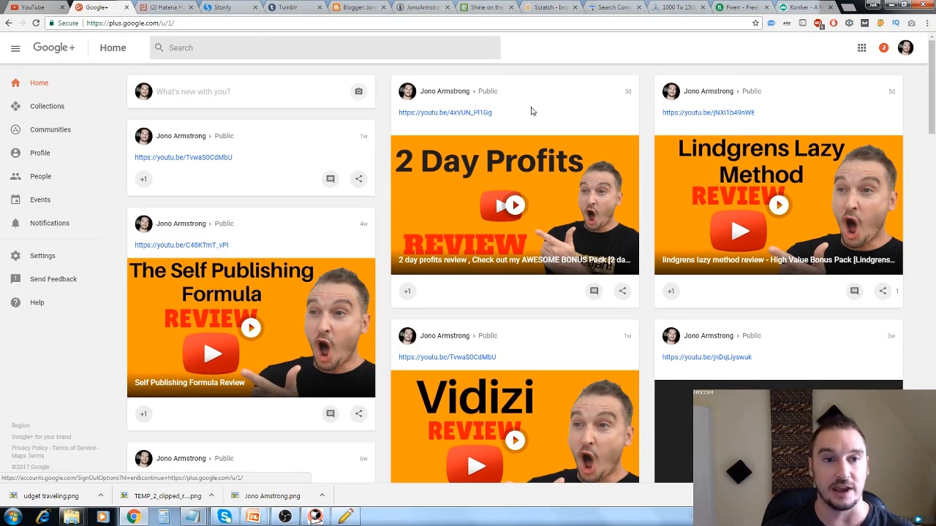
pyautogui.click(37, 8)
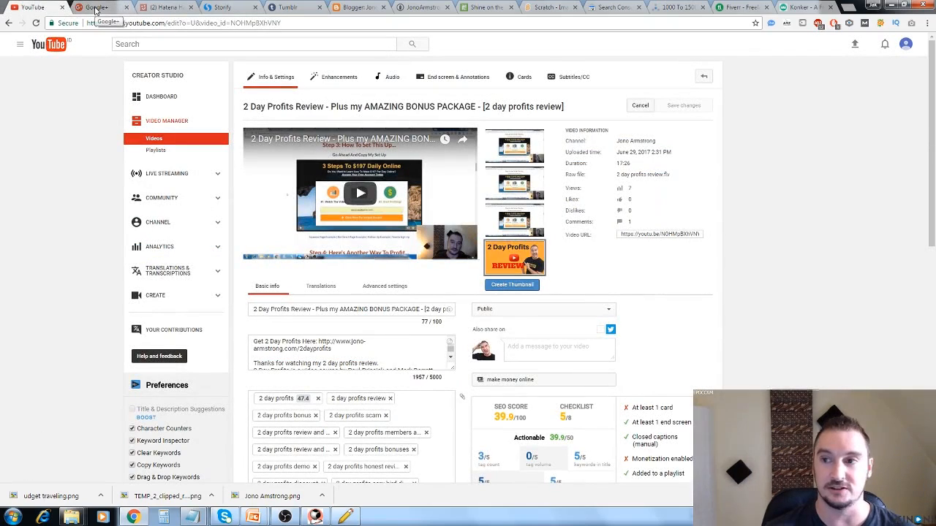
pyautogui.click(96, 8)
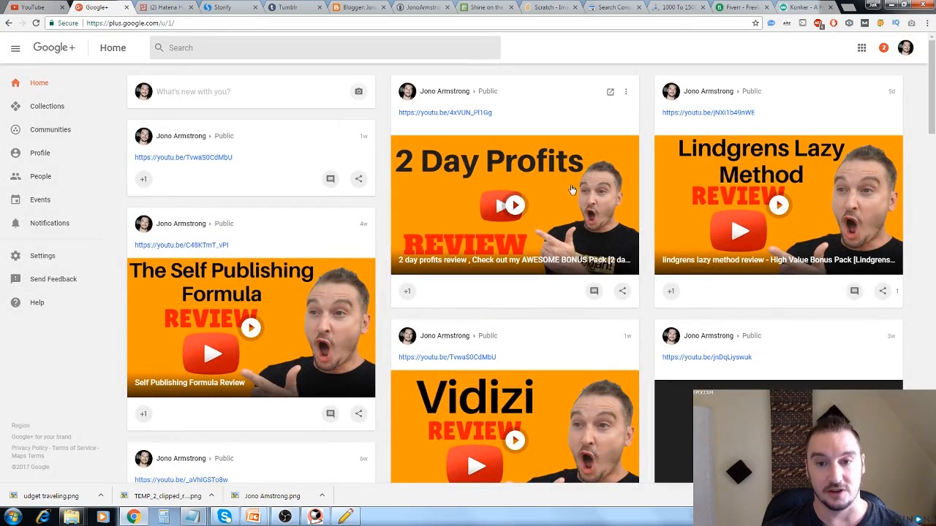
pyautogui.moveTo(196, 520)
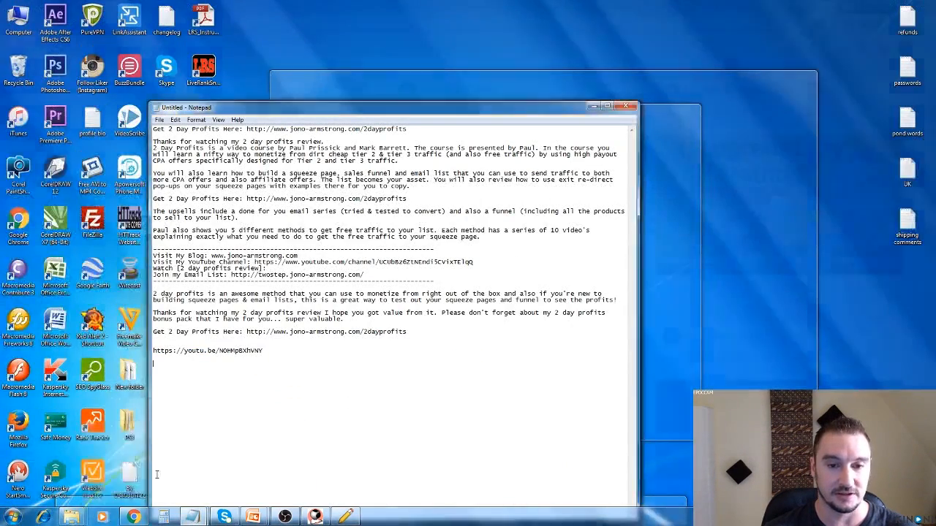
pyautogui.click(149, 468)
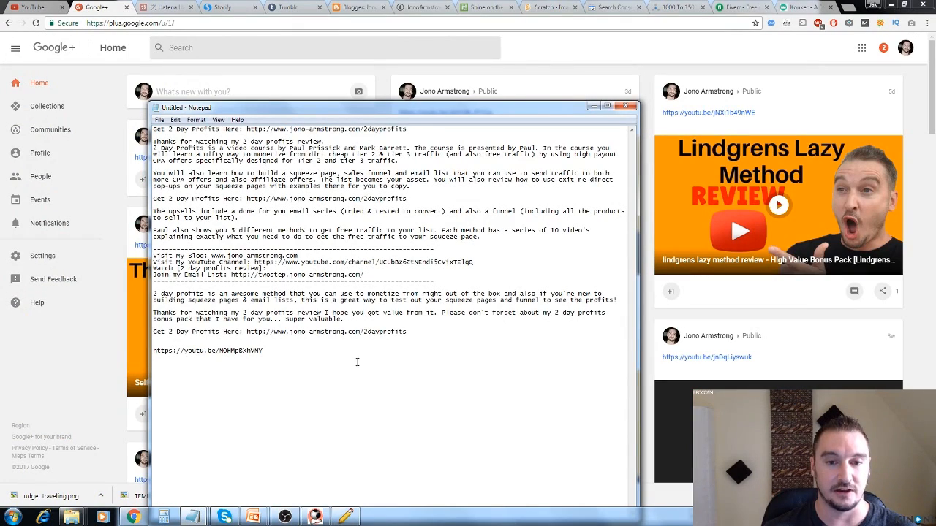
pyautogui.click(36, 8)
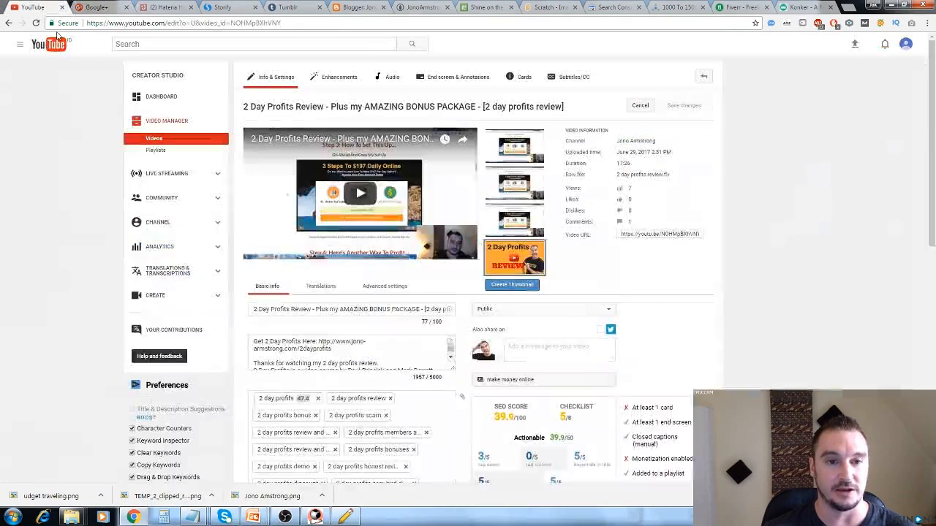
pyautogui.scroll(-2, 449, 313)
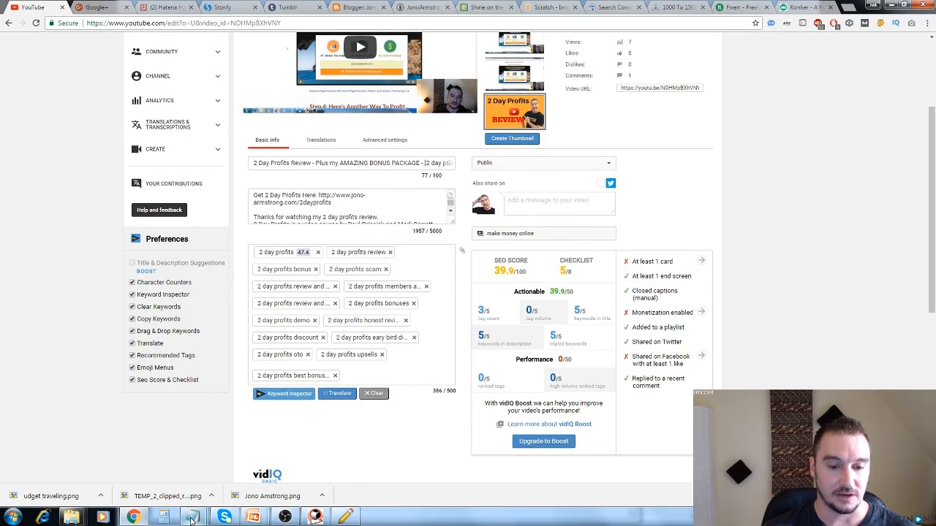
pyautogui.hotkey('ctrl', 'Tab')
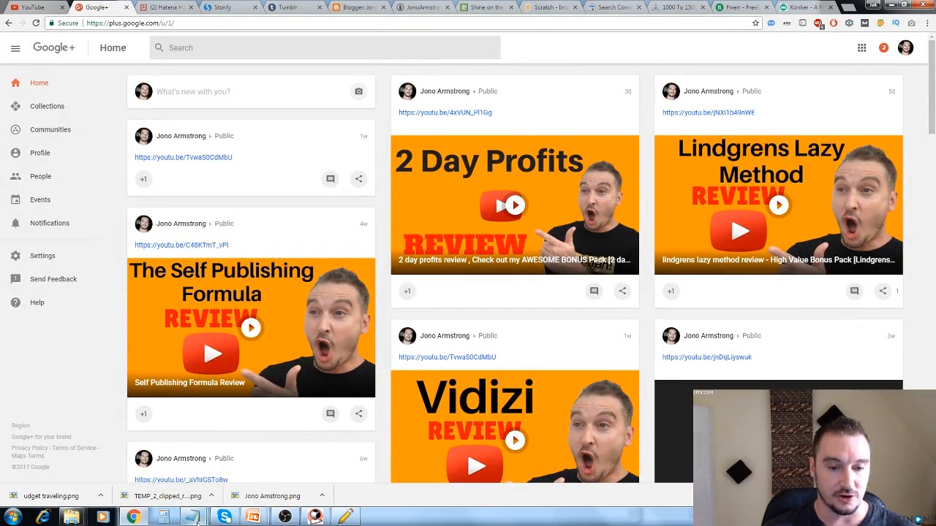
pyautogui.moveTo(196, 521)
pyautogui.click(142, 457)
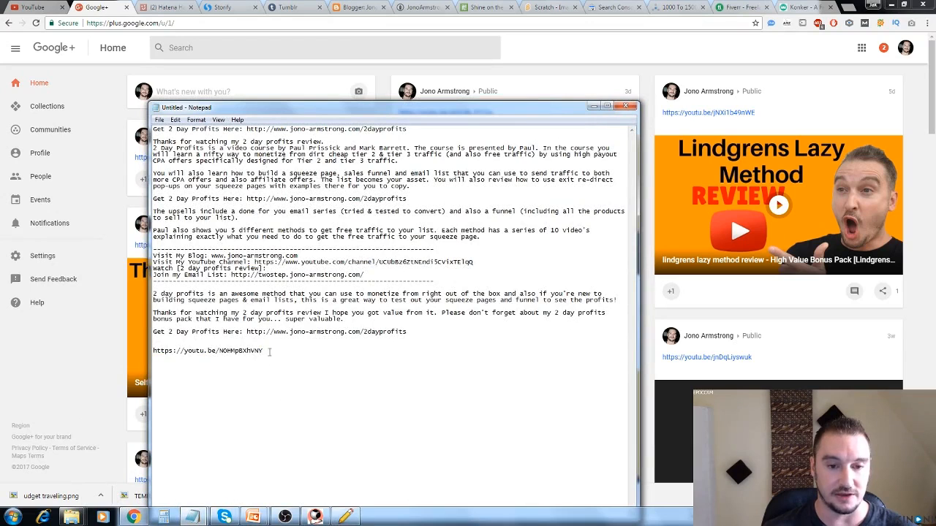
pyautogui.moveTo(269, 353); pyautogui.dragTo(152, 350)
pyautogui.hotkey('ctrl', 'c')
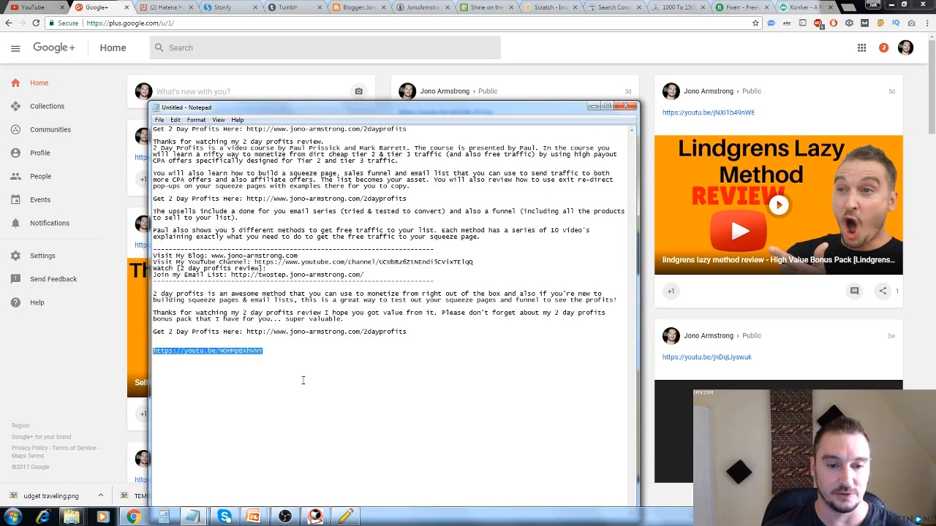
pyautogui.click(196, 93)
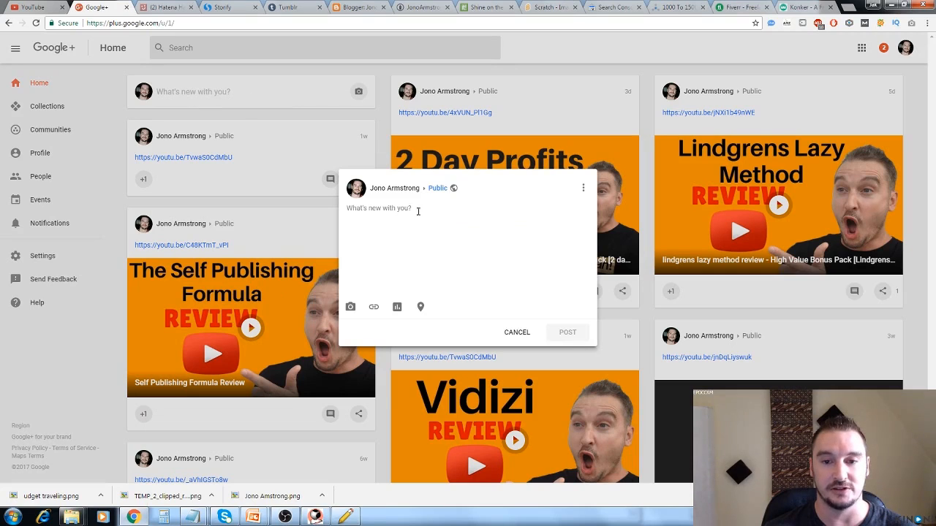
pyautogui.hotkey('ctrl', 'v')
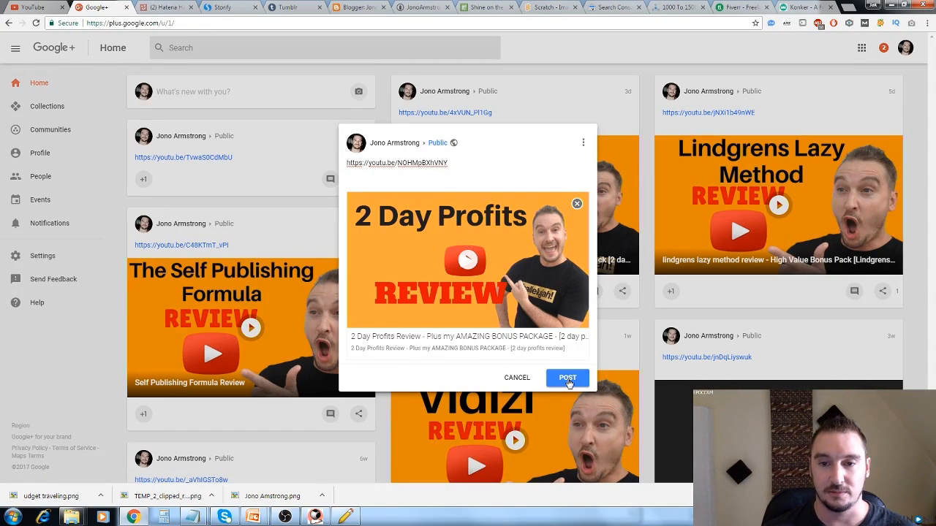
pyautogui.click(568, 378)
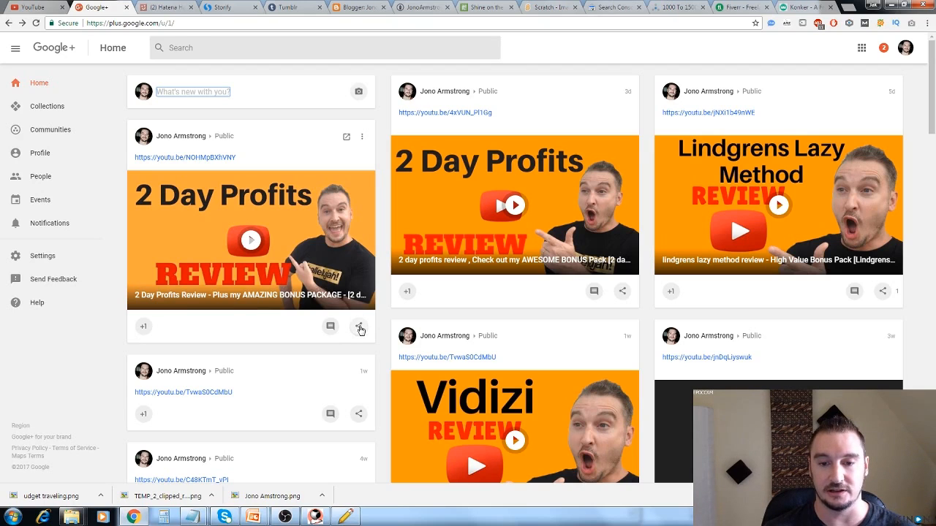
pyautogui.click(359, 328)
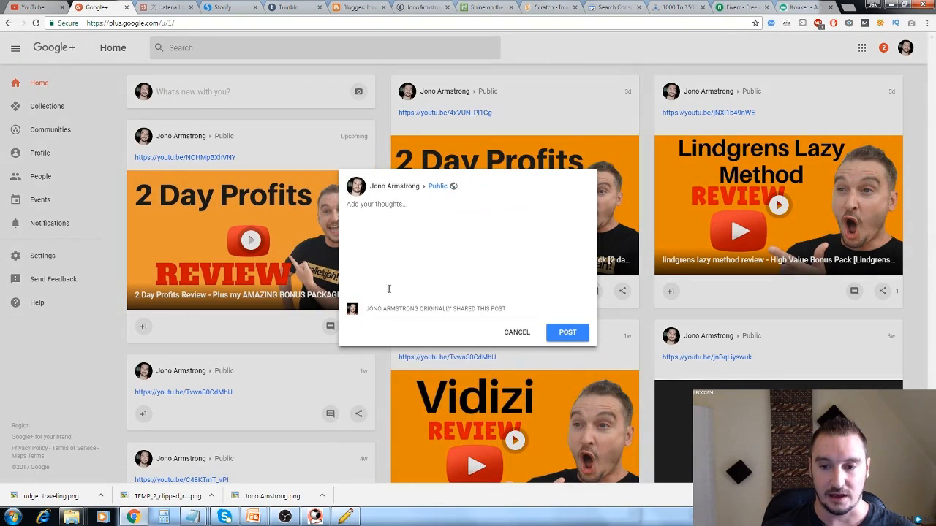
pyautogui.click(516, 335)
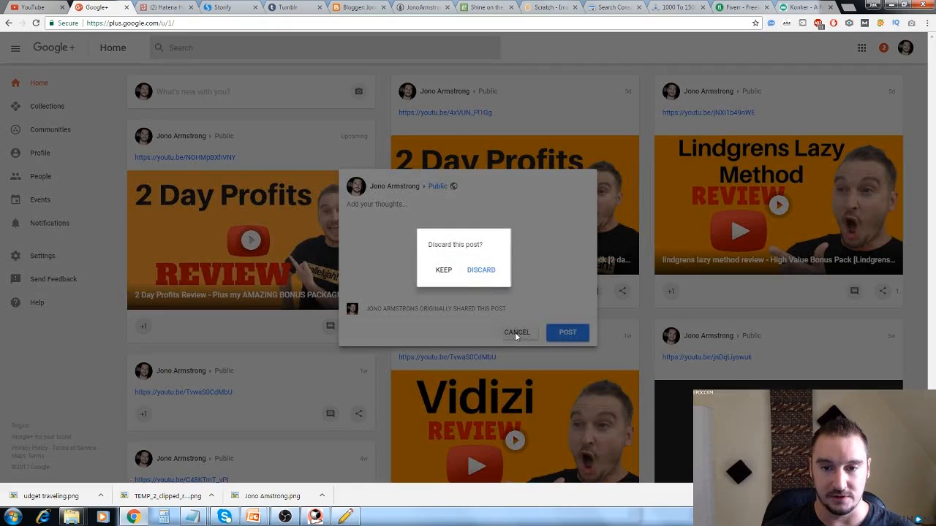
pyautogui.click(479, 271)
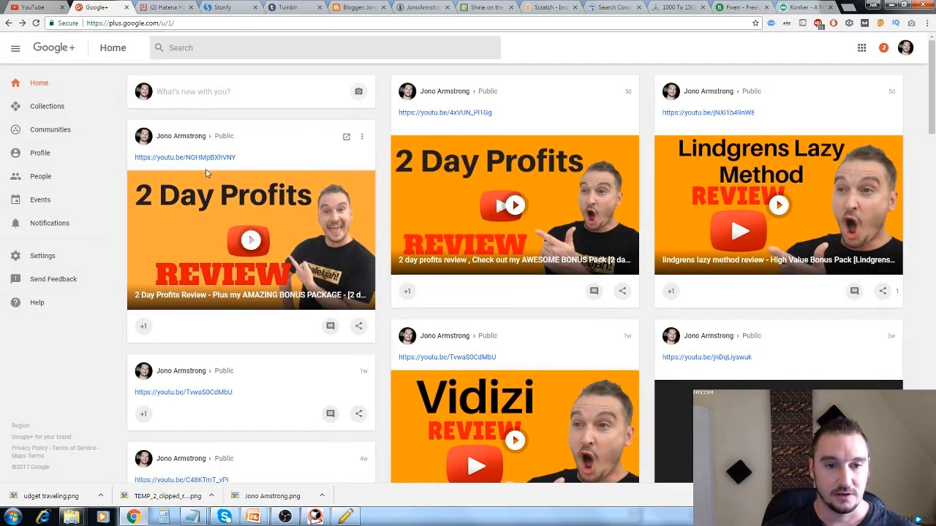
# Open the new Google+ post on its own page, save its URL below the video link in the untitled Notepad notes, and close the Google+ page.
pyautogui.click(347, 140)
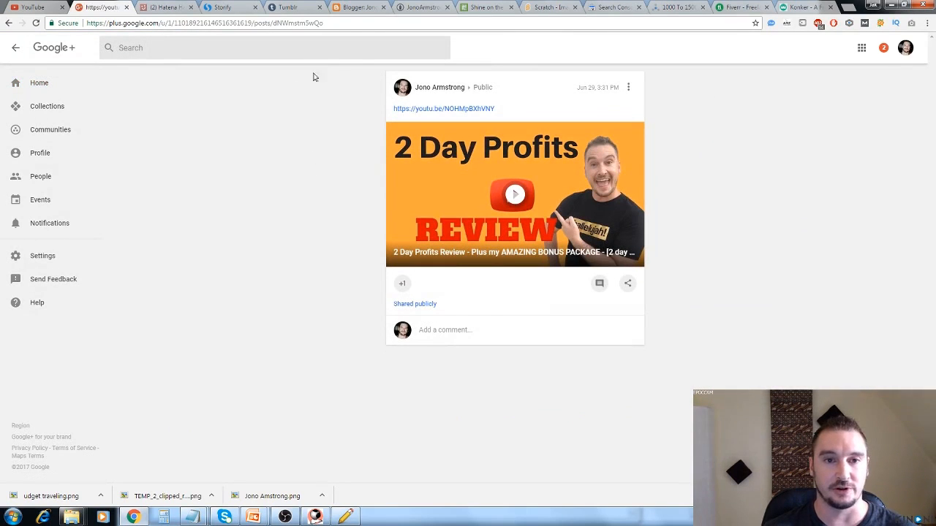
pyautogui.click(347, 22)
pyautogui.hotkey('ctrl', 'c')
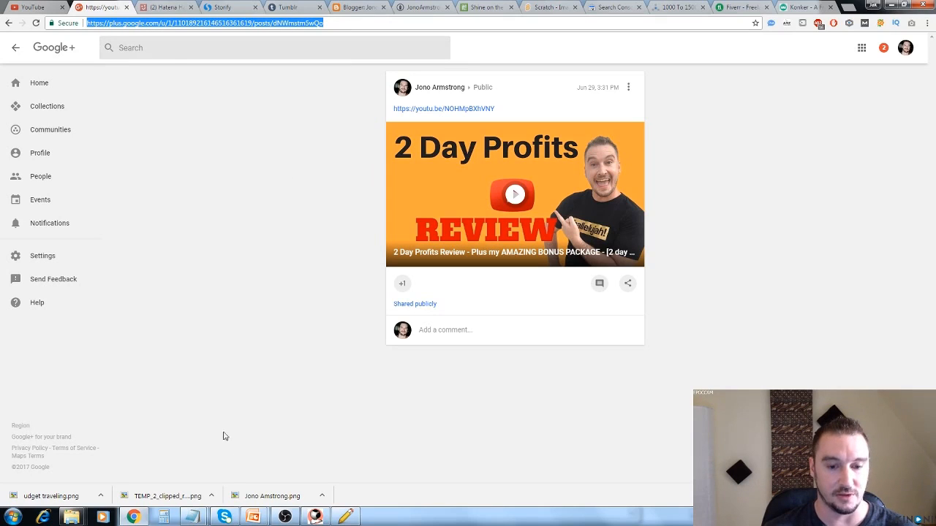
pyautogui.moveTo(191, 519)
pyautogui.click(161, 483)
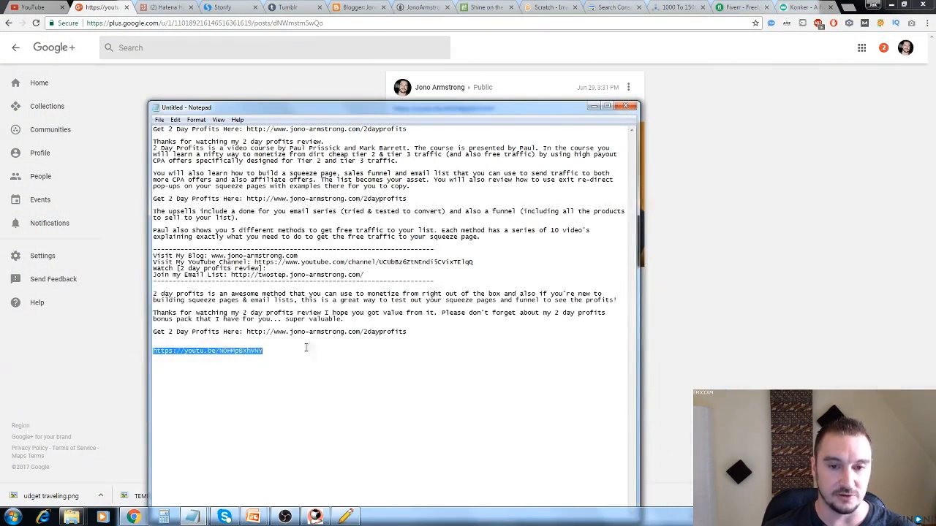
pyautogui.click(307, 356)
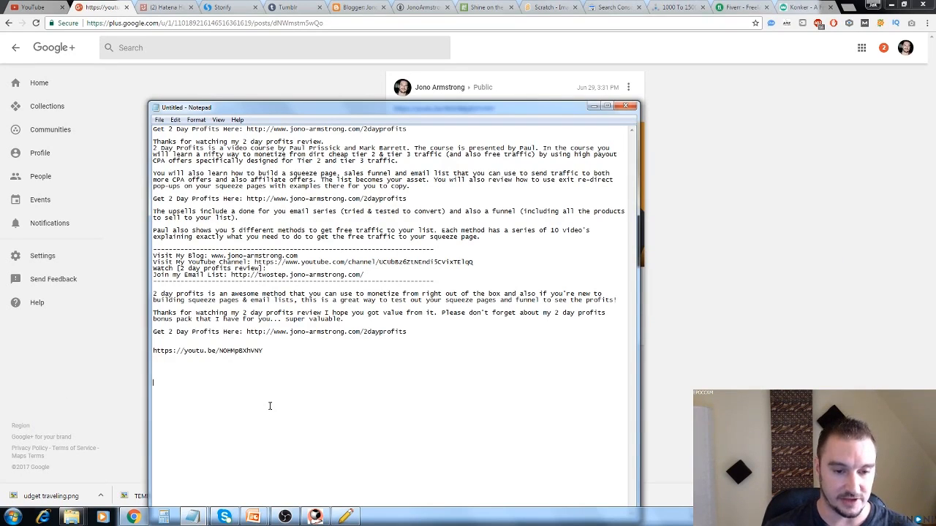
pyautogui.hotkey('ctrl', 'v')
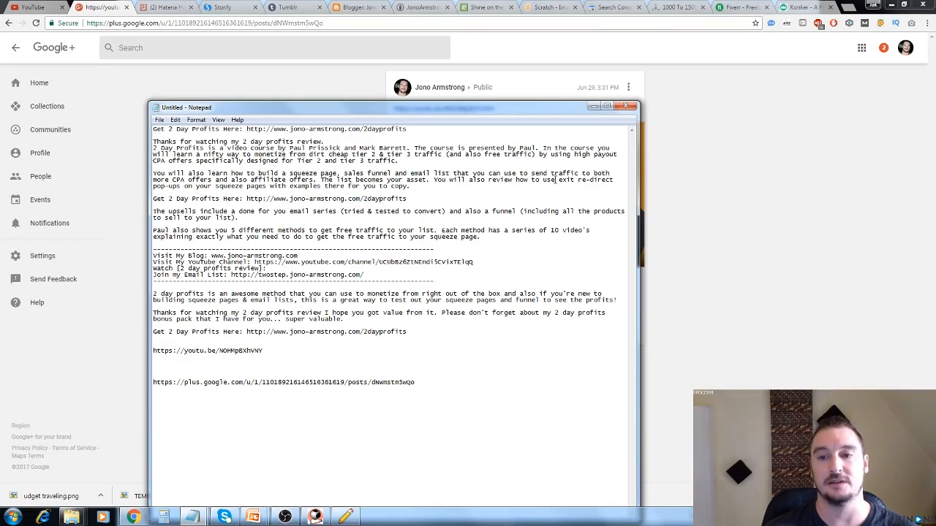
pyautogui.click(593, 108)
pyautogui.click(128, 8)
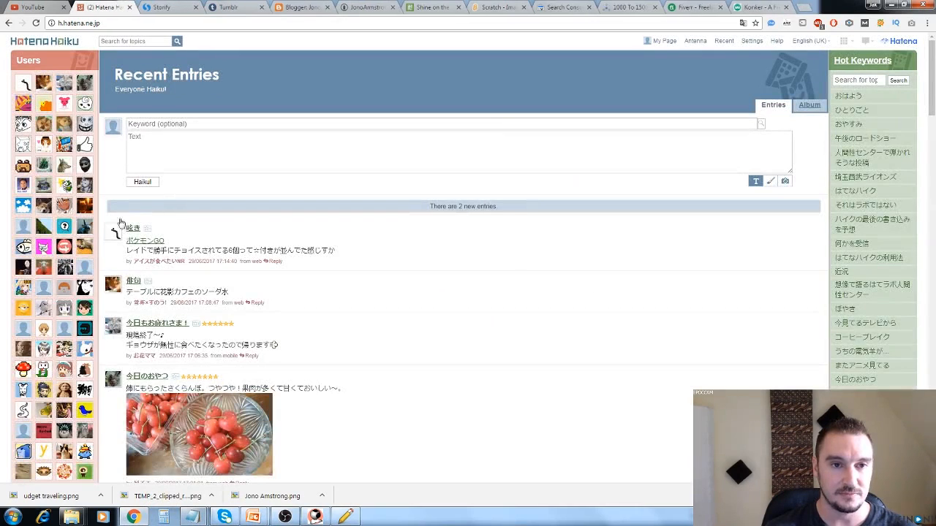
pyautogui.moveTo(192, 517)
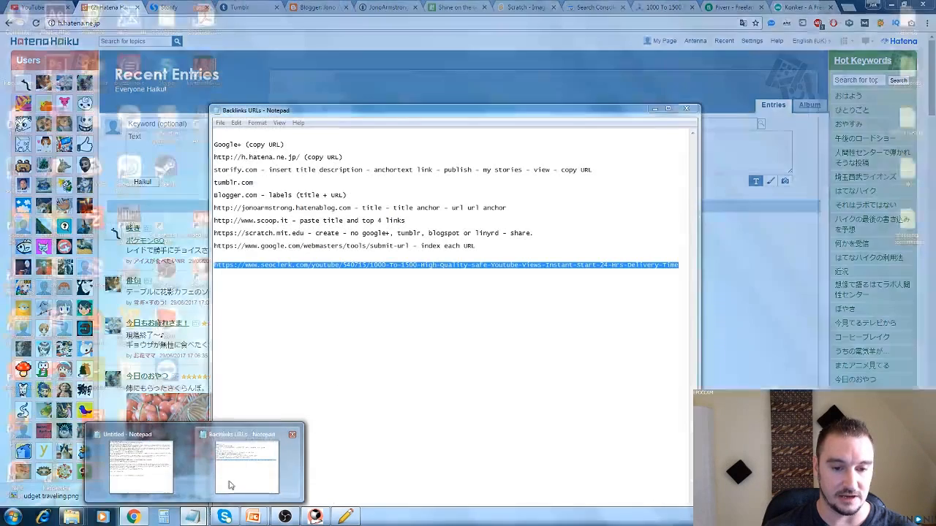
pyautogui.click(228, 485)
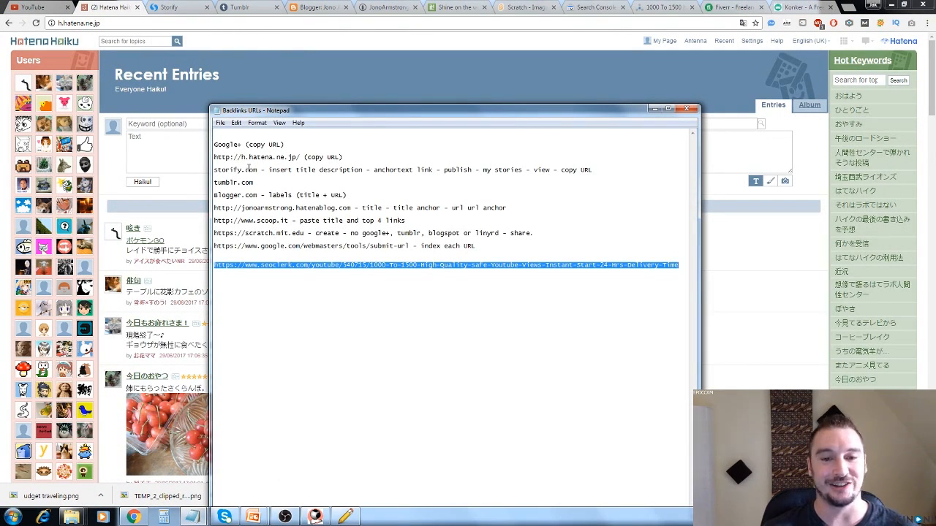
pyautogui.click(654, 110)
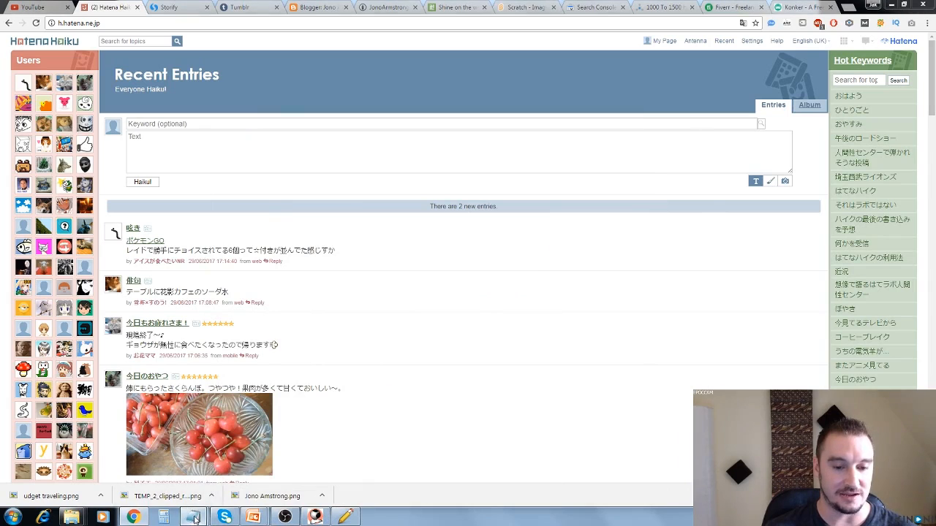
pyautogui.moveTo(194, 519)
pyautogui.click(159, 468)
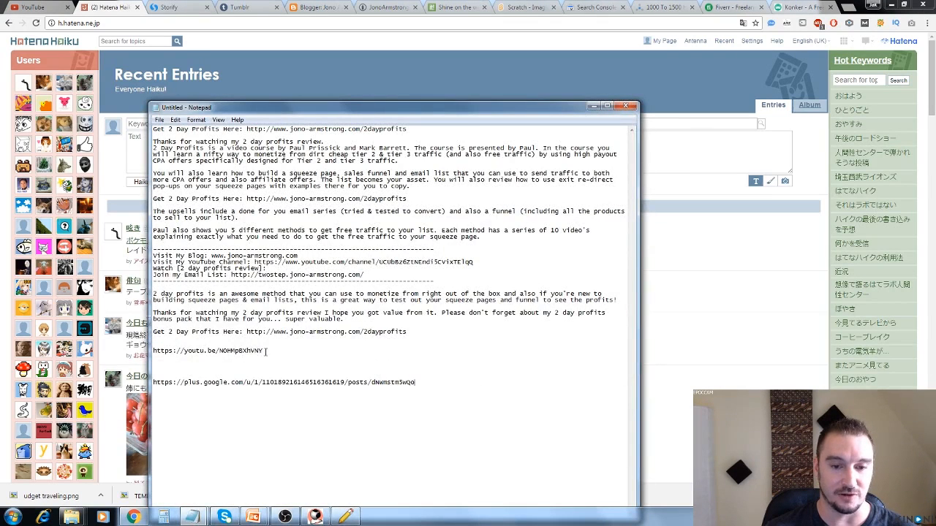
pyautogui.moveTo(265, 351); pyautogui.dragTo(164, 349)
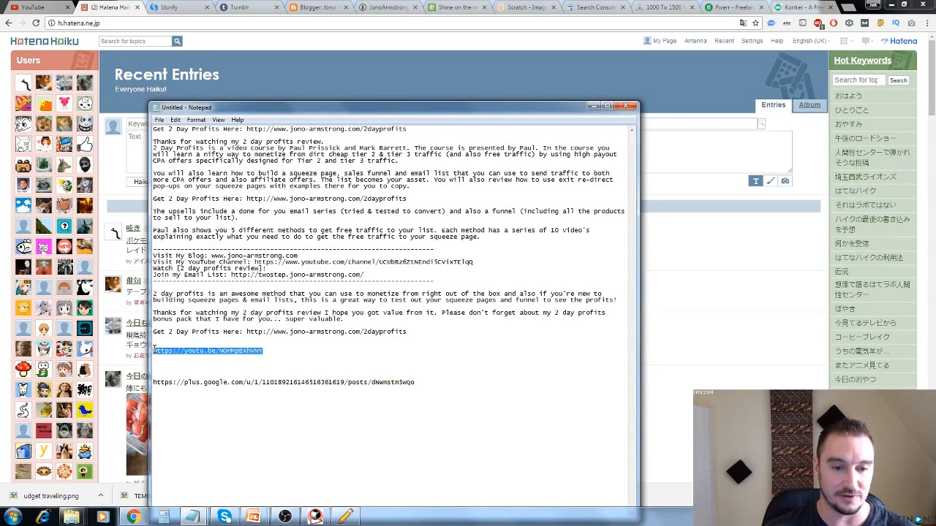
pyautogui.click(593, 106)
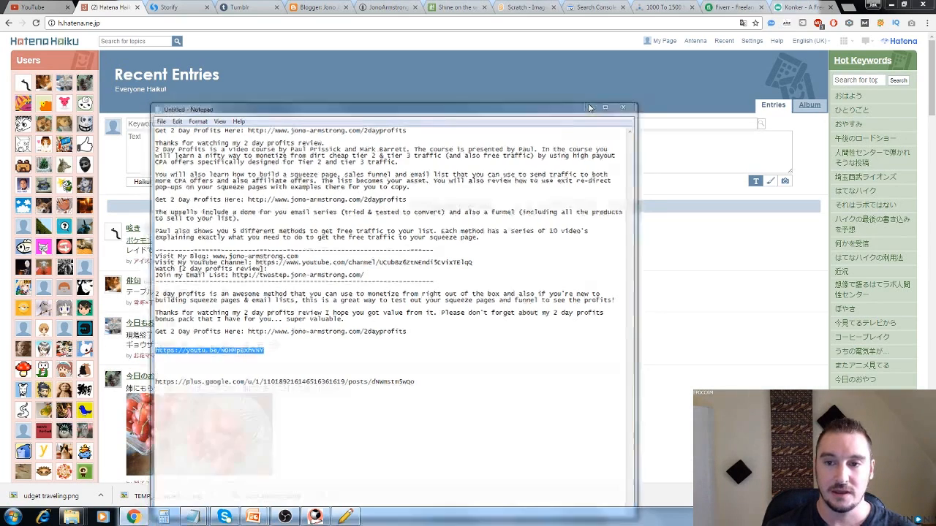
pyautogui.click(188, 134)
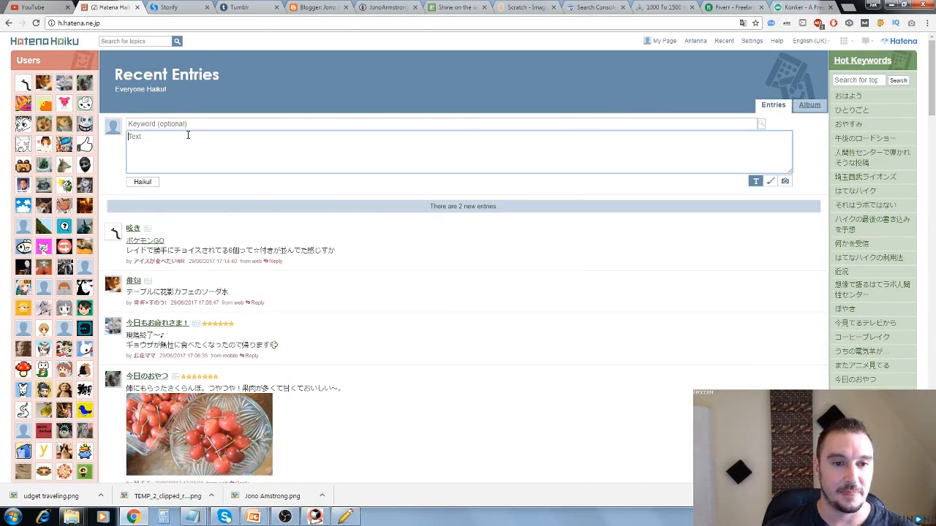
pyautogui.write('https://youtu.be/NOHMpBXhVNY')
# Set the keyword of the new Hatena Haiku entry to "2 day profits review".
pyautogui.click(206, 123)
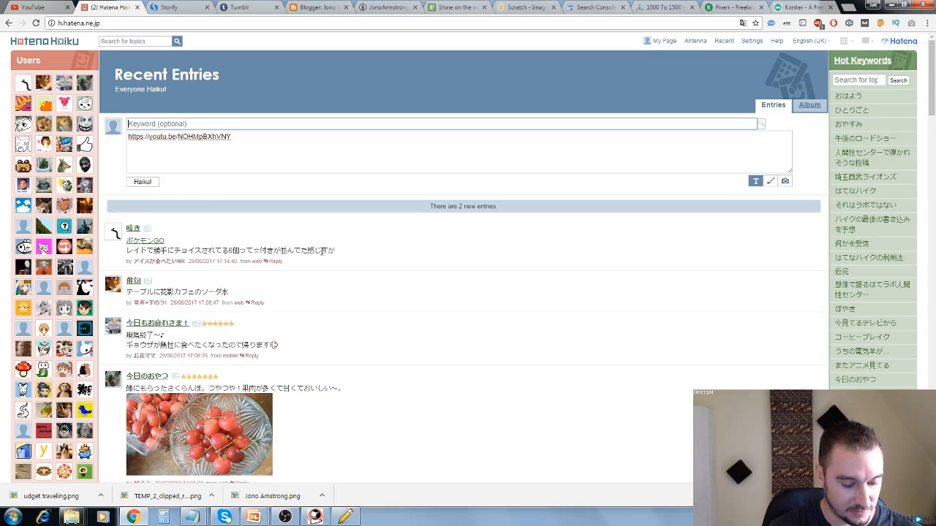
pyautogui.write('2 day profit')
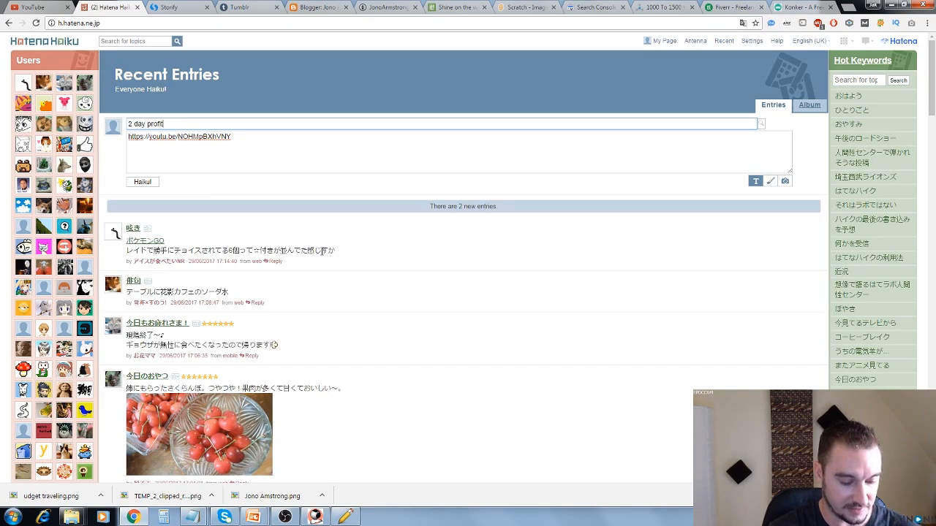
pyautogui.write('s review')
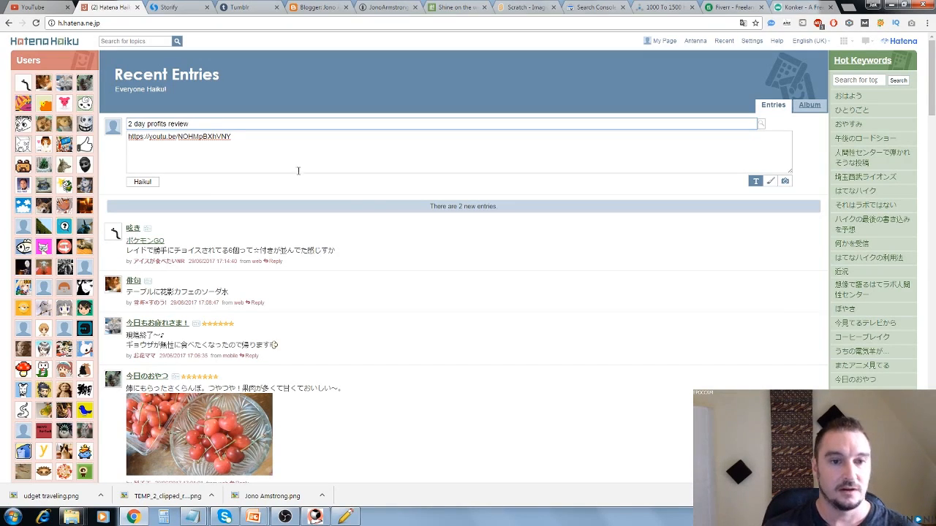
# Copy the keyword "2 day profits review" into the untitled Notepad notes above the video link, and submit the Hatena Haiku entry.
pyautogui.moveTo(192, 122); pyautogui.dragTo(129, 125)
pyautogui.hotkey('ctrl', 'c')
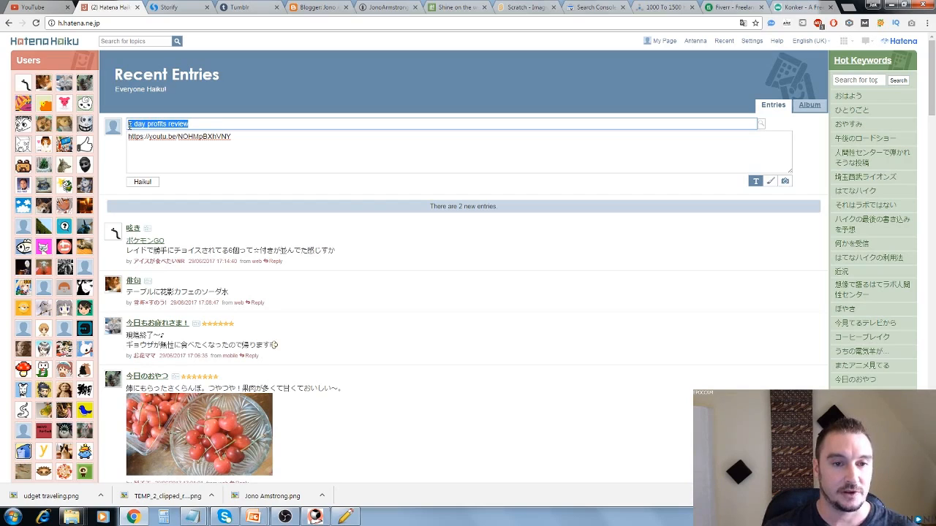
pyautogui.click(189, 518)
pyautogui.click(157, 483)
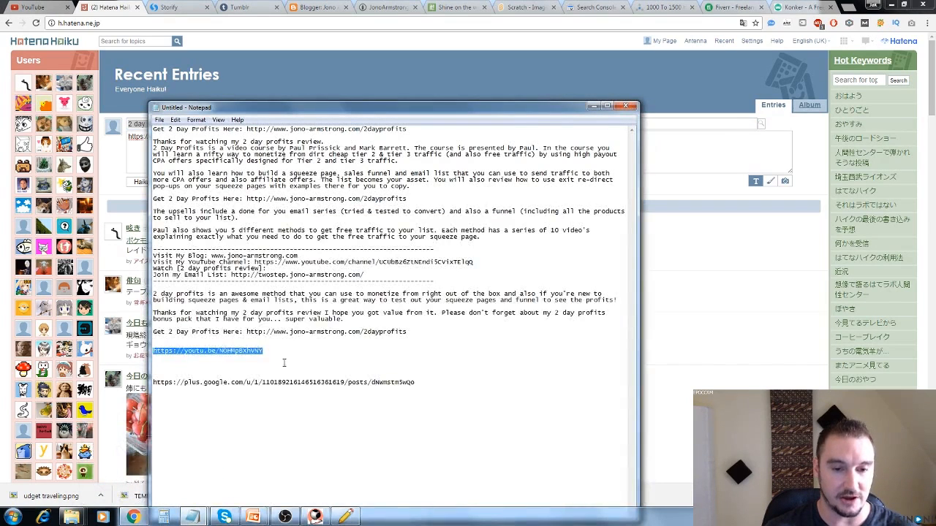
pyautogui.click(210, 346)
pyautogui.hotkey('ctrl', 'v')
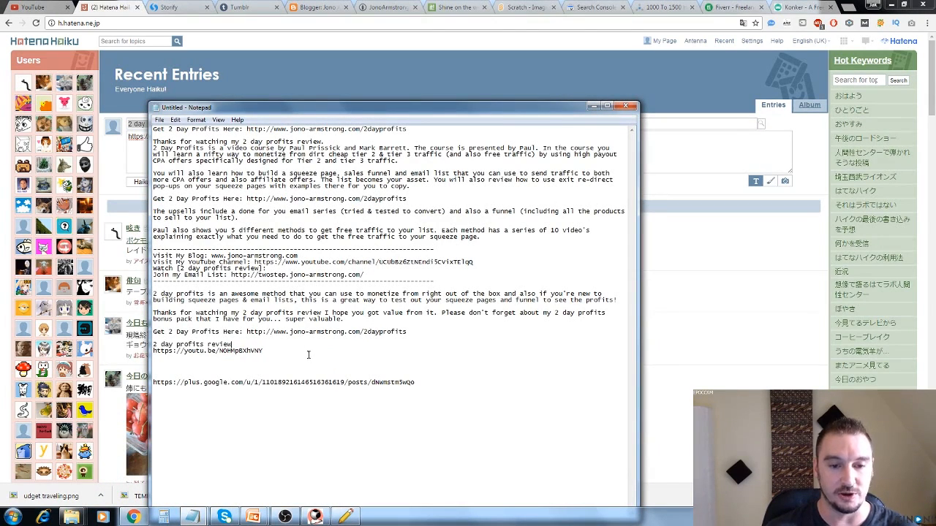
pyautogui.click(592, 106)
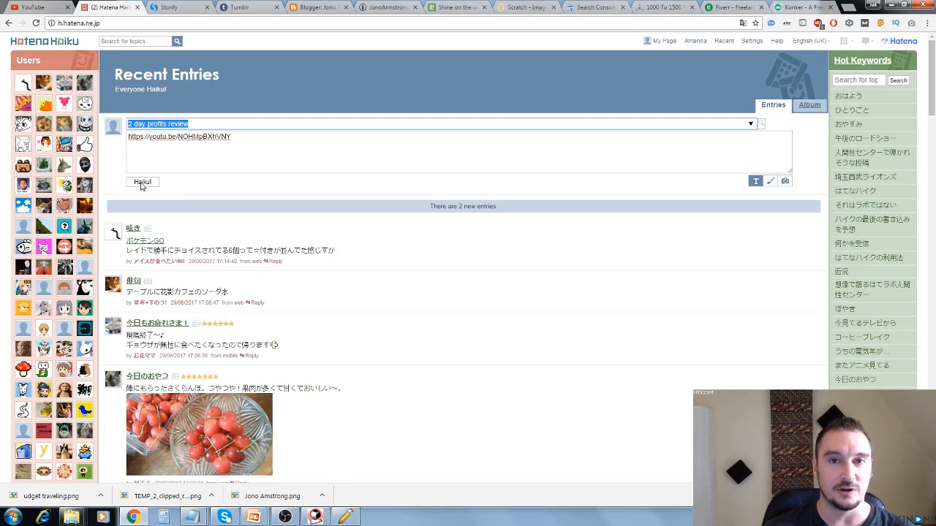
pyautogui.click(141, 183)
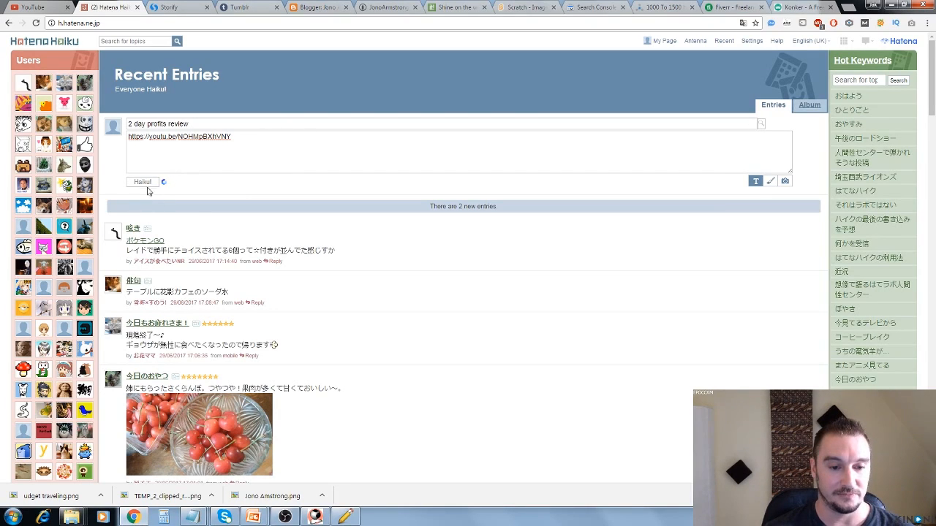
# Switch to Storify and check its posting instructions in the Backlinks URLs list.
pyautogui.click(176, 10)
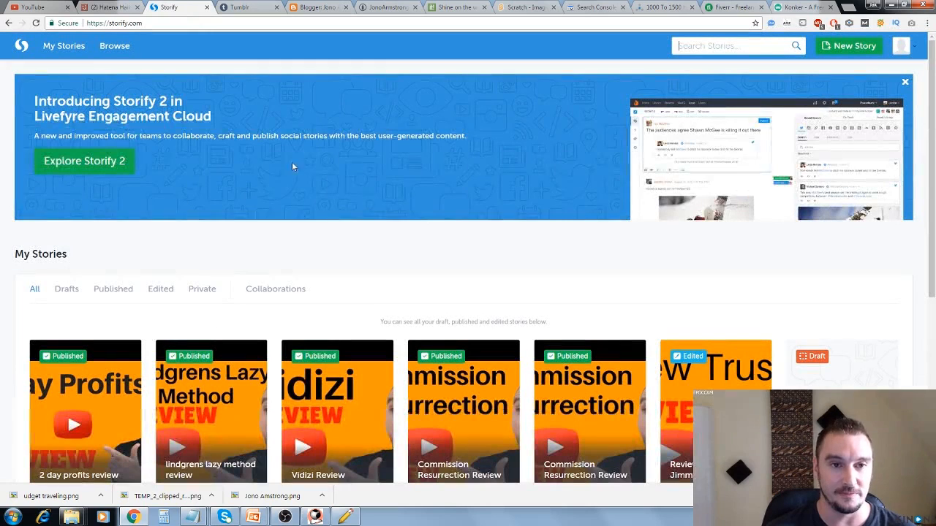
pyautogui.moveTo(203, 514)
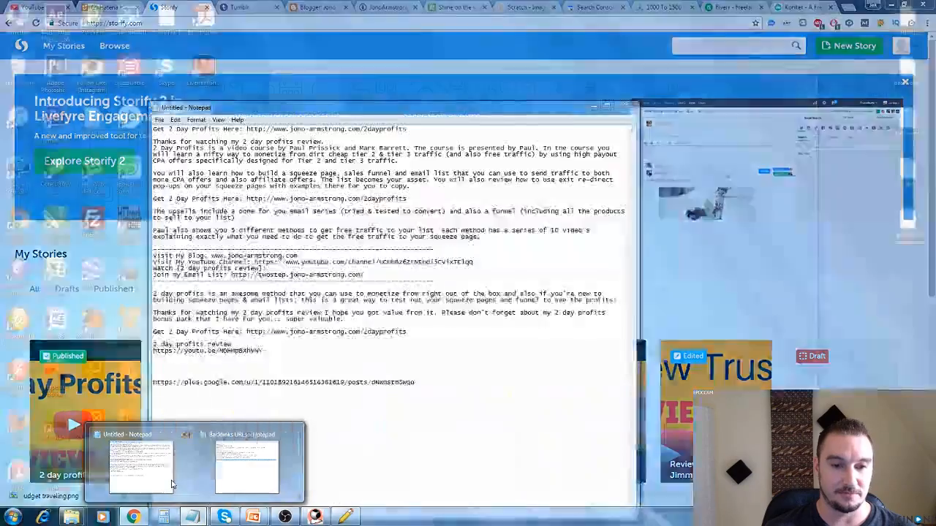
pyautogui.moveTo(248, 482)
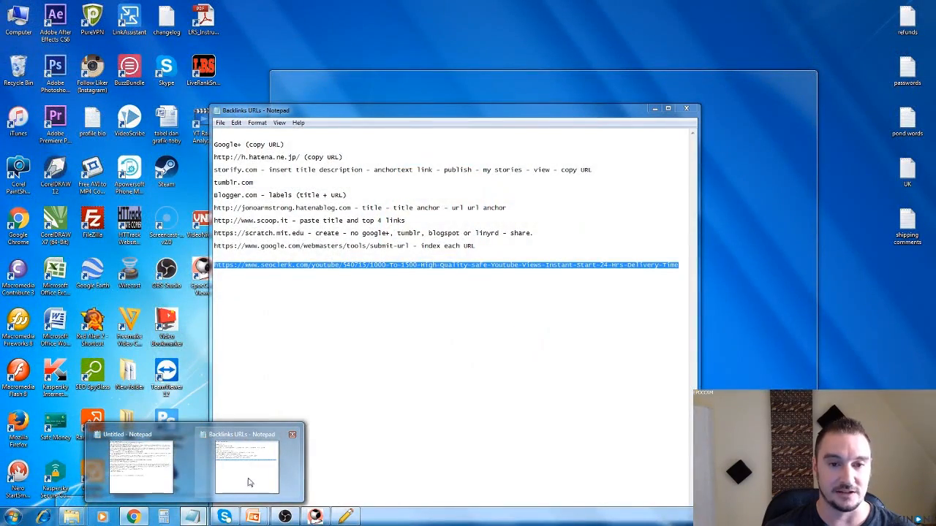
pyautogui.click(171, 488)
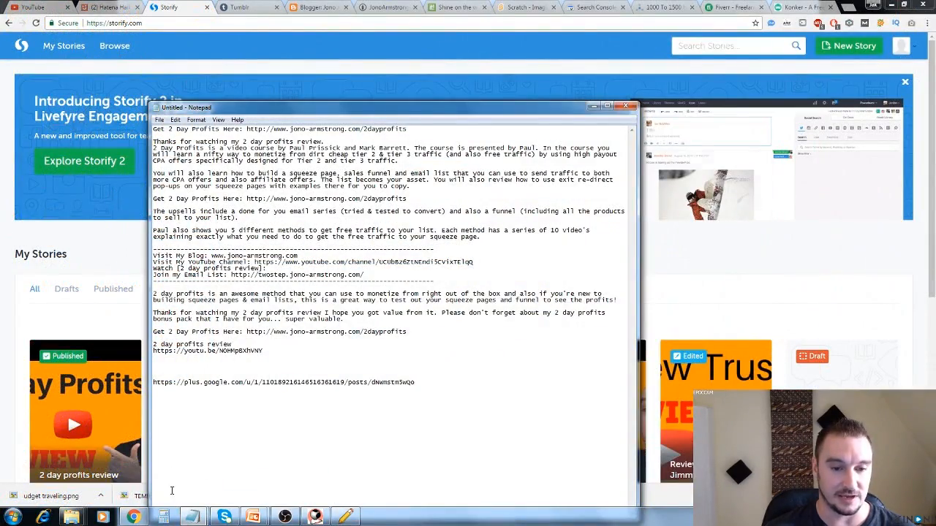
pyautogui.click(193, 517)
pyautogui.click(226, 491)
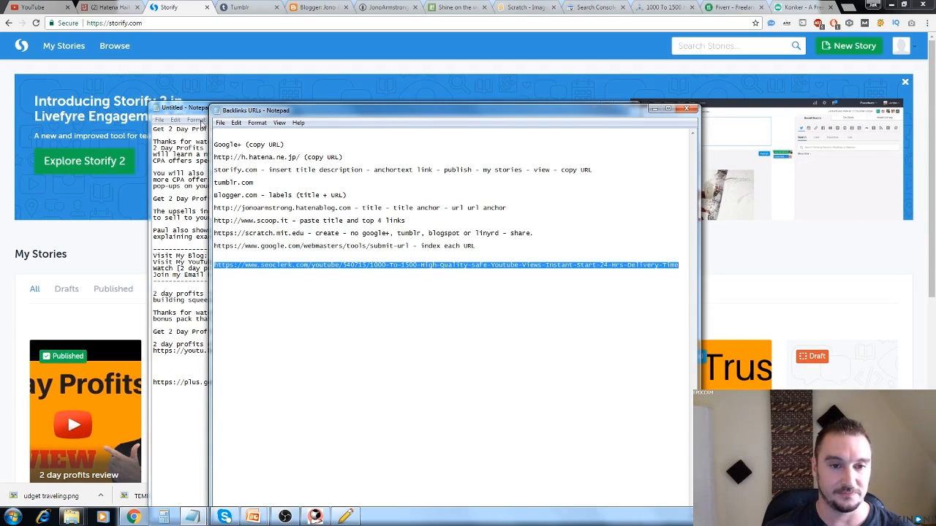
# Copy "2 day profits review" from the untitled notes and enter it as the headline of a new Storify story.
pyautogui.click(196, 112)
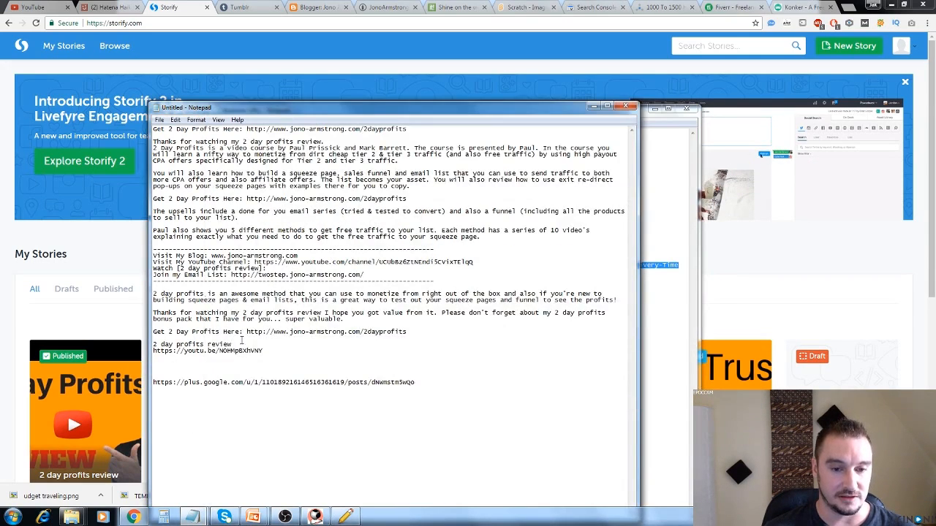
pyautogui.moveTo(241, 342); pyautogui.dragTo(155, 345)
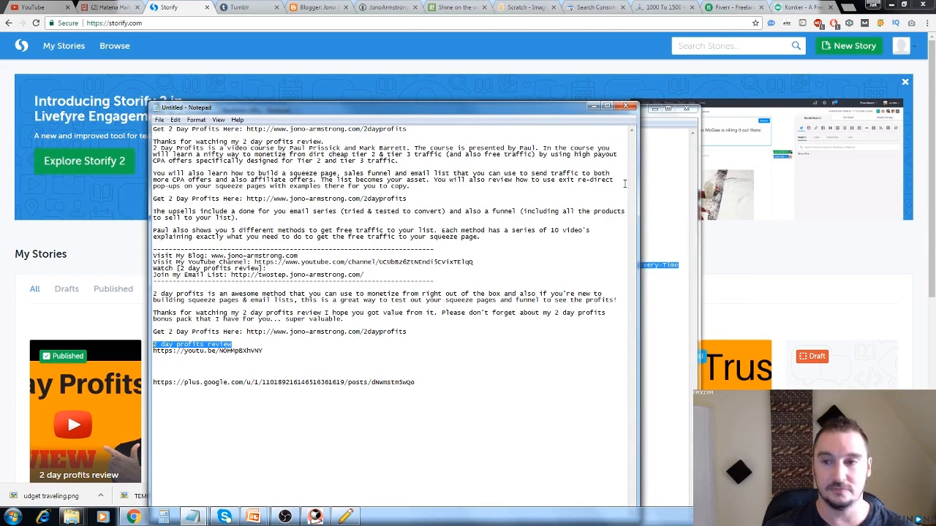
pyautogui.click(848, 46)
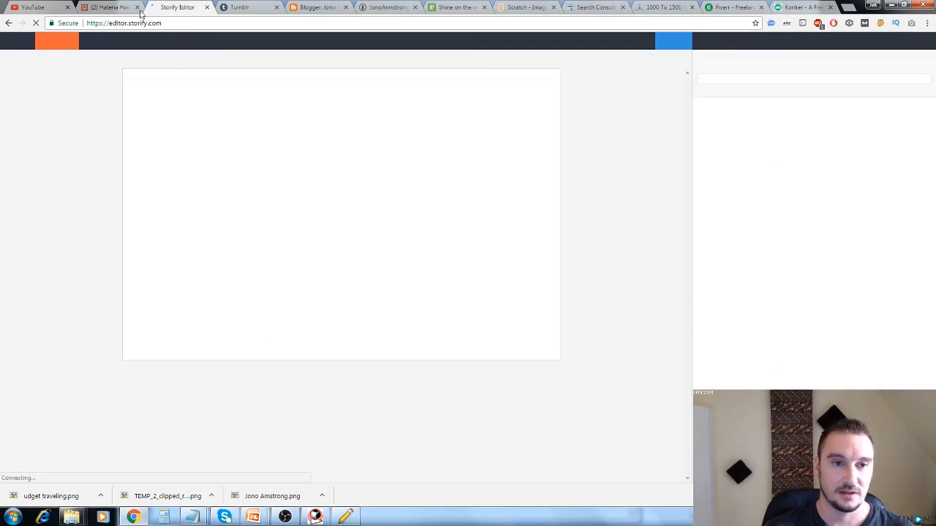
pyautogui.click(139, 10)
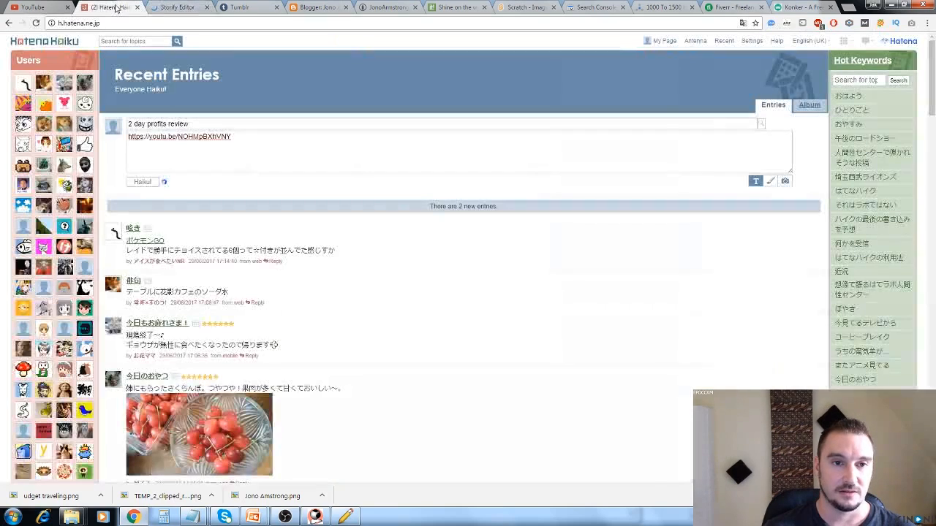
pyautogui.click(175, 9)
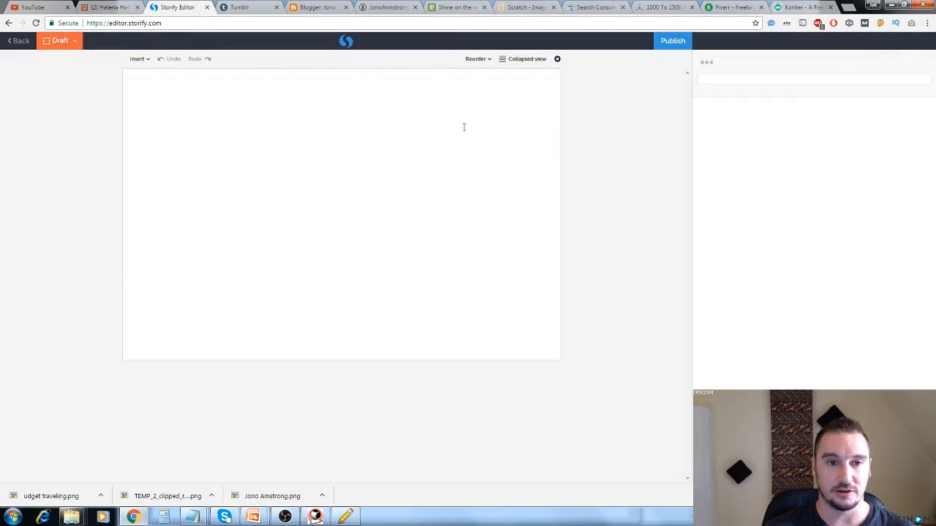
pyautogui.click(255, 89)
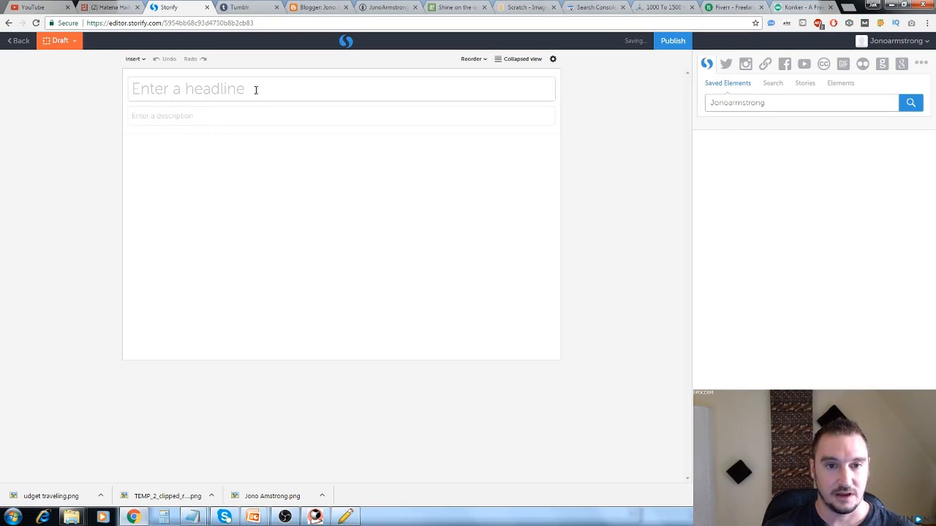
# Copy the "Thanks for watching my 2 day profits review." line and the sentence after it from the untitled notes into the Storify story's description.
pyautogui.click(217, 117)
pyautogui.moveTo(194, 516)
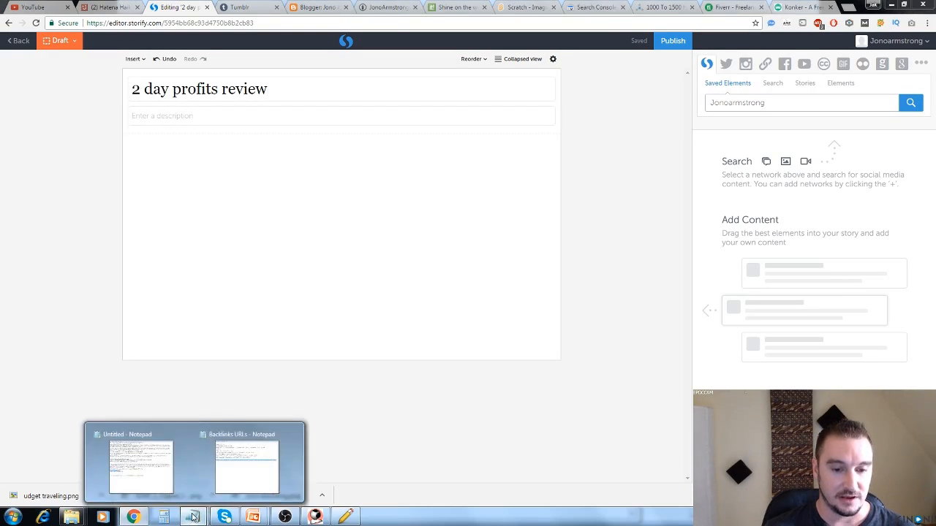
pyautogui.click(168, 467)
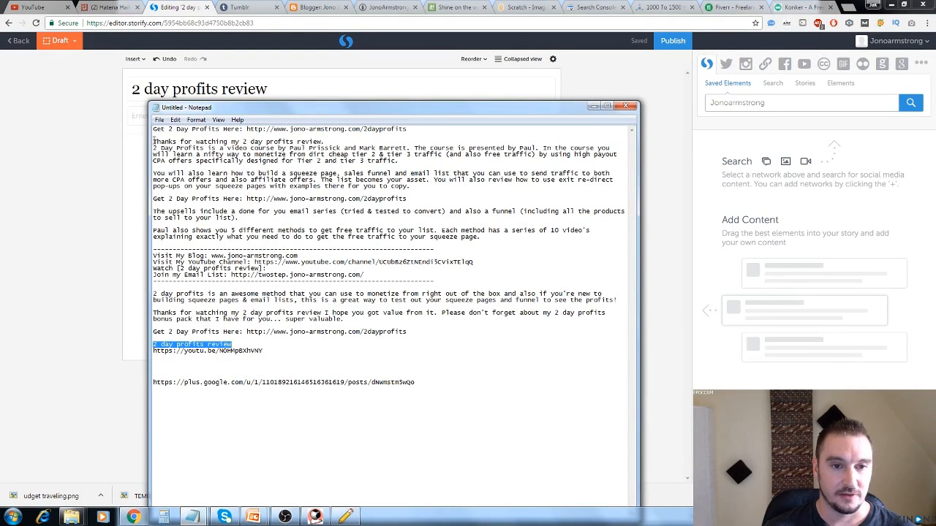
pyautogui.click(154, 137)
pyautogui.moveTo(260, 137); pyautogui.dragTo(413, 150)
pyautogui.hotkey('ctrl', 'c')
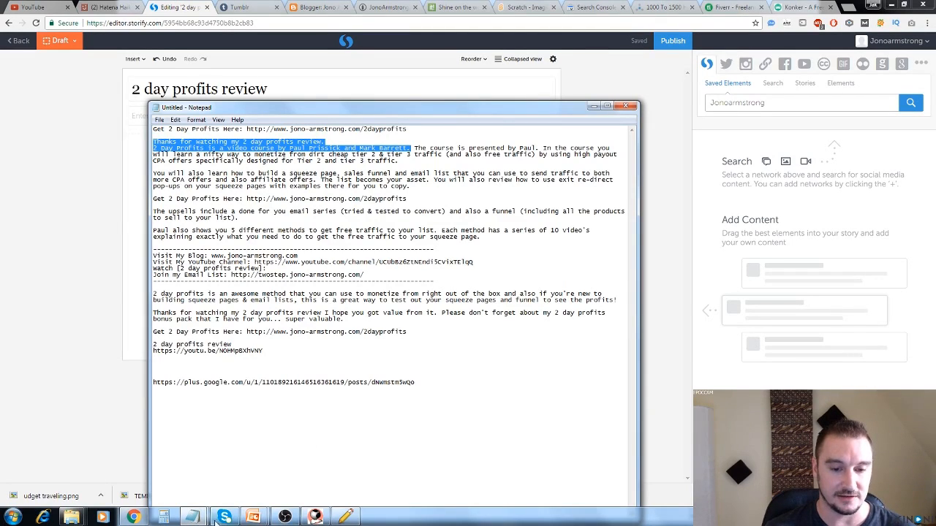
pyautogui.click(107, 146)
pyautogui.click(169, 117)
pyautogui.hotkey('ctrl', 'v')
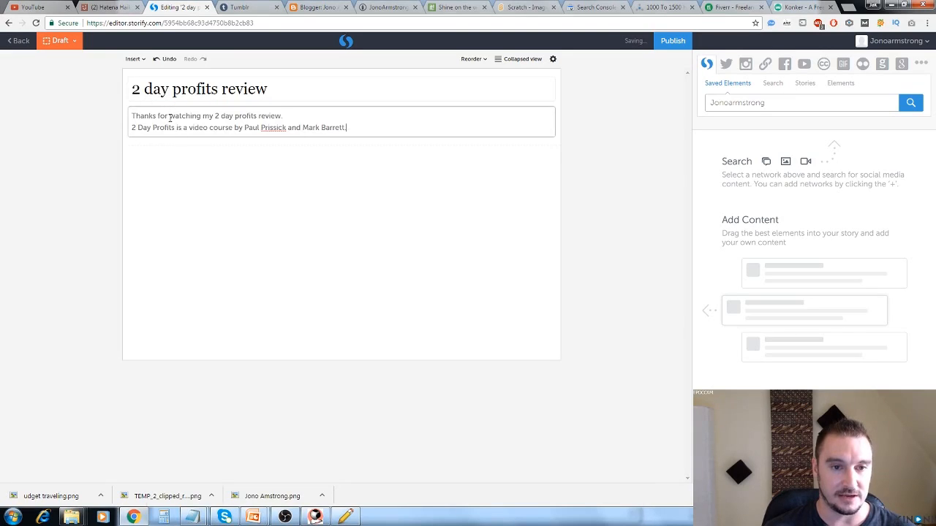
# Copy "2 day profits review" from the untitled notes into a new text element in the Storify story's body.
pyautogui.click(216, 171)
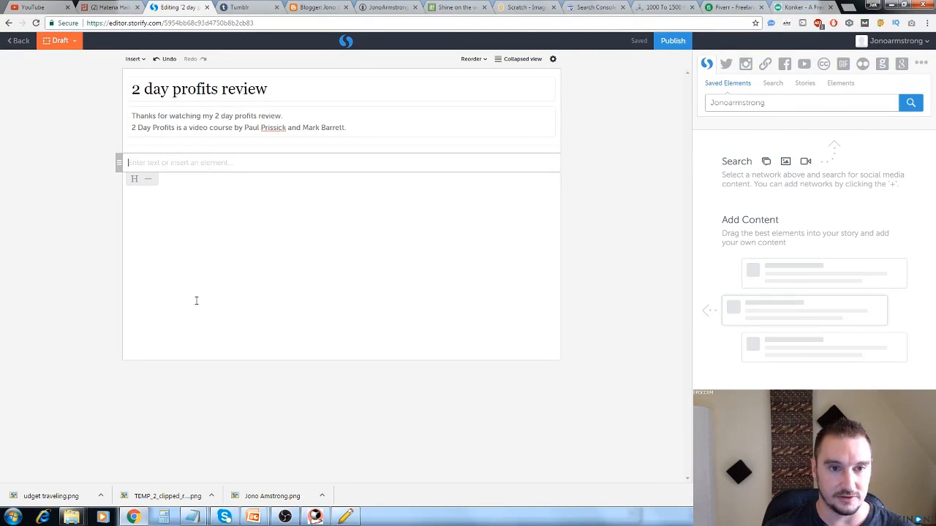
pyautogui.moveTo(162, 517)
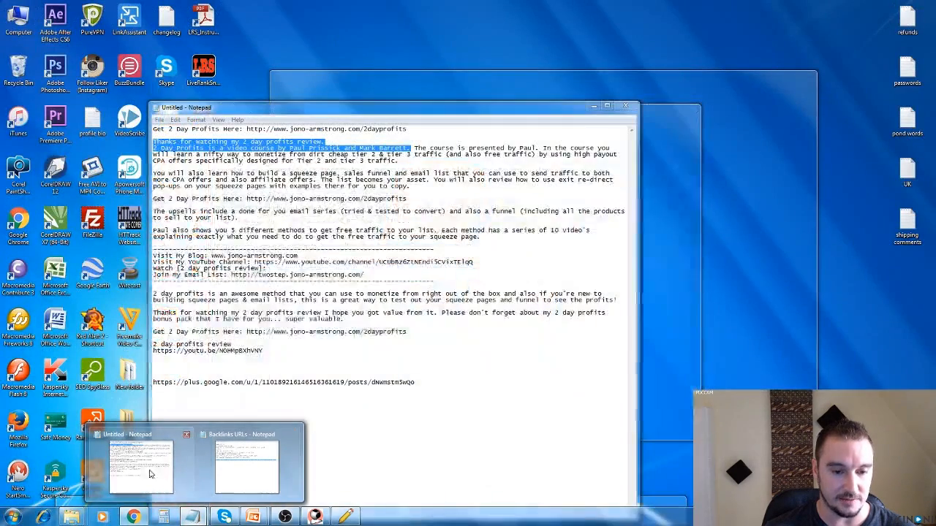
pyautogui.click(150, 474)
pyautogui.moveTo(231, 343); pyautogui.dragTo(153, 344)
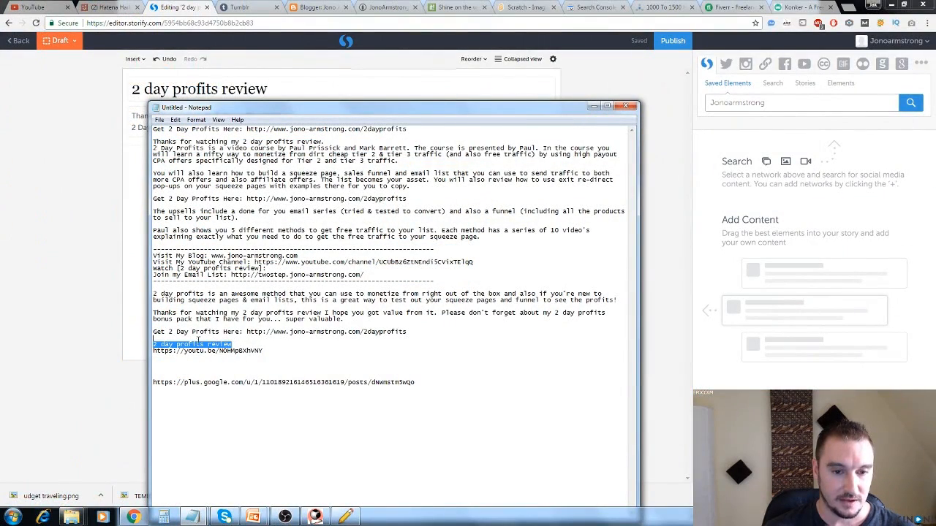
pyautogui.click(181, 350)
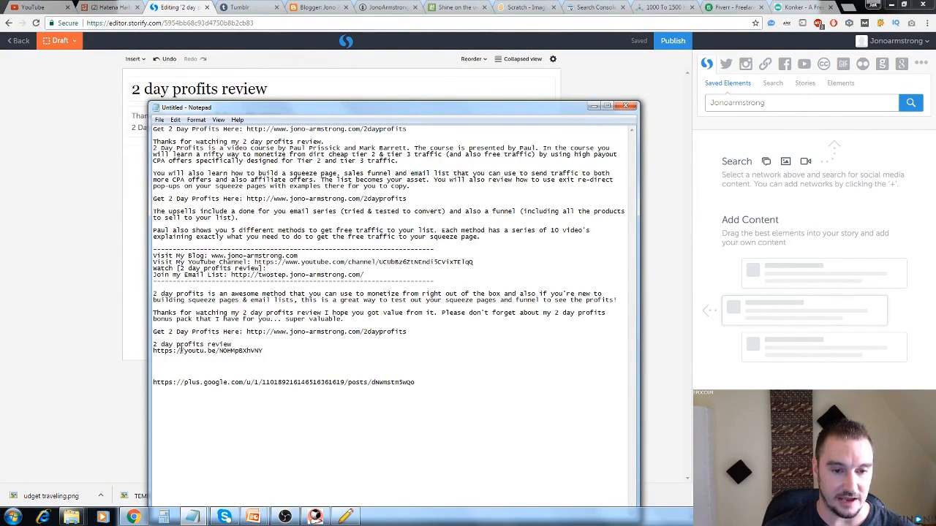
pyautogui.moveTo(224, 343); pyautogui.dragTo(153, 343)
pyautogui.hotkey('ctrl', 'c')
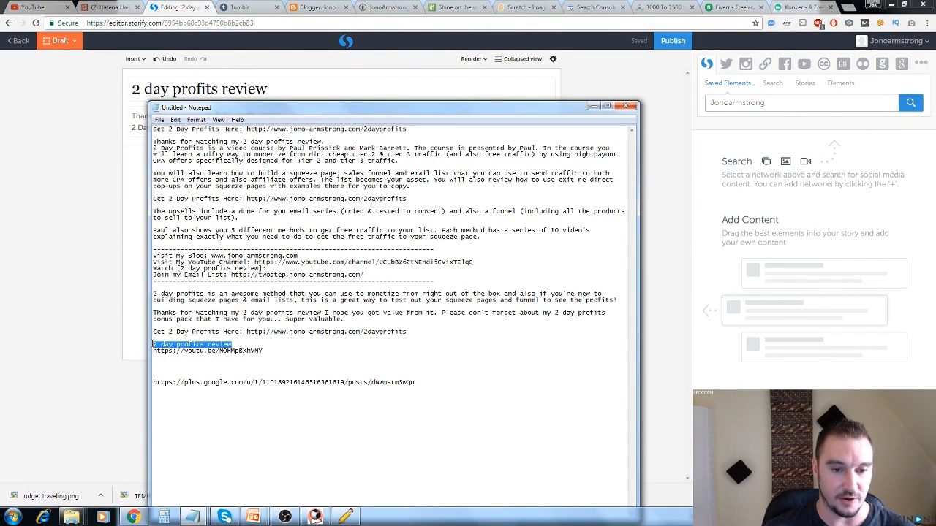
pyautogui.click(86, 301)
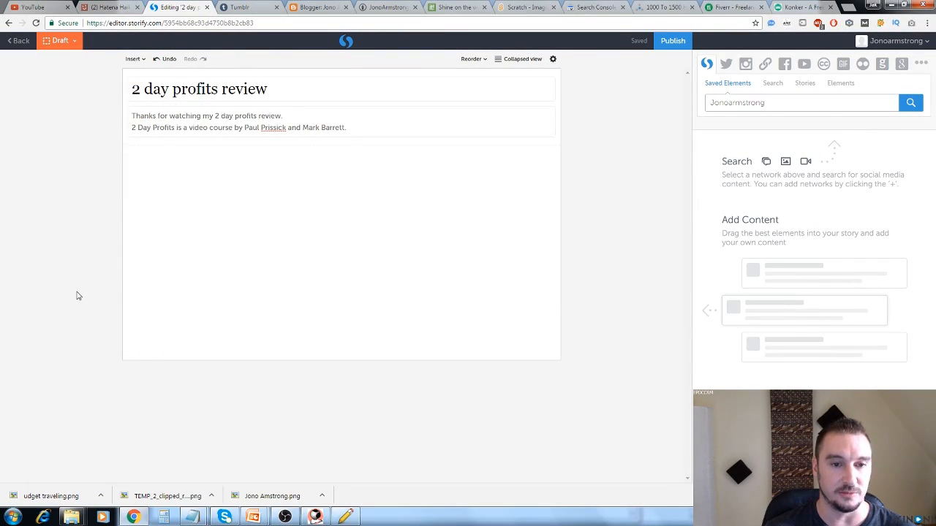
pyautogui.click(207, 164)
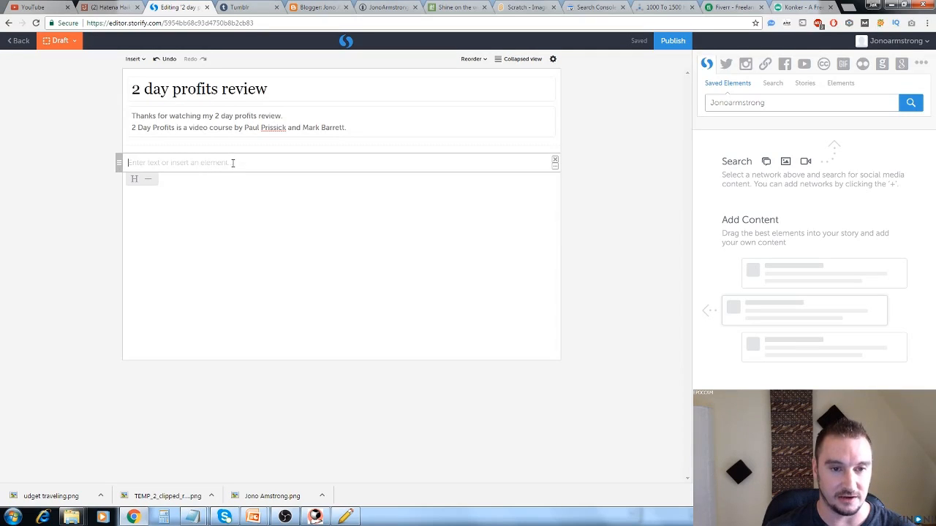
pyautogui.hotkey('ctrl', 'v')
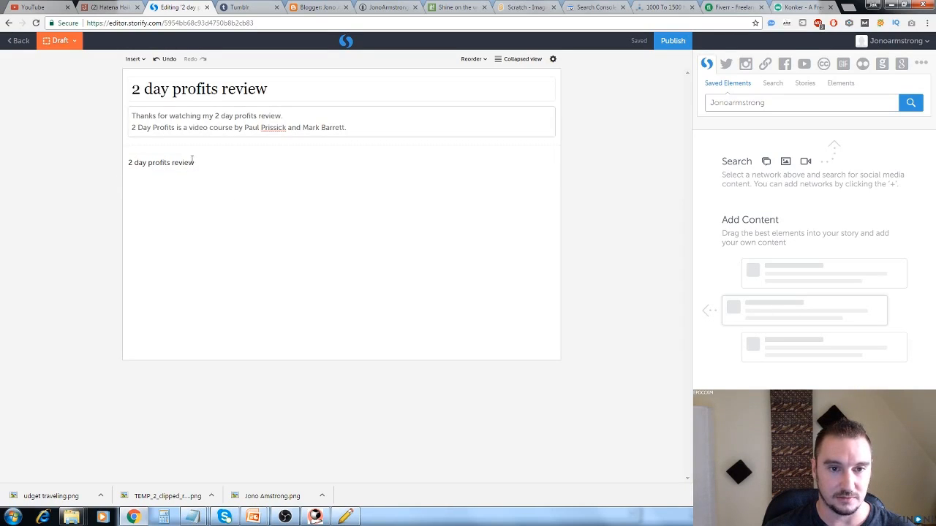
pyautogui.moveTo(194, 162); pyautogui.dragTo(128, 167)
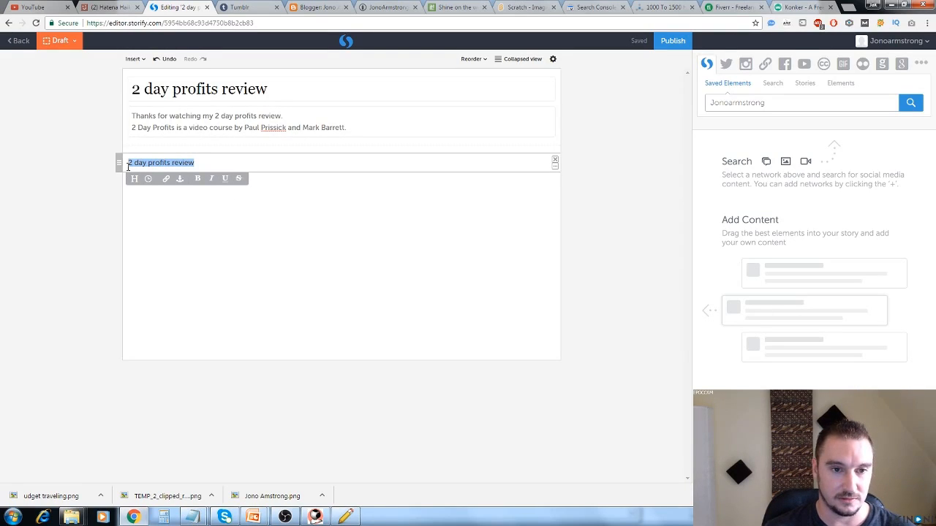
pyautogui.click(166, 180)
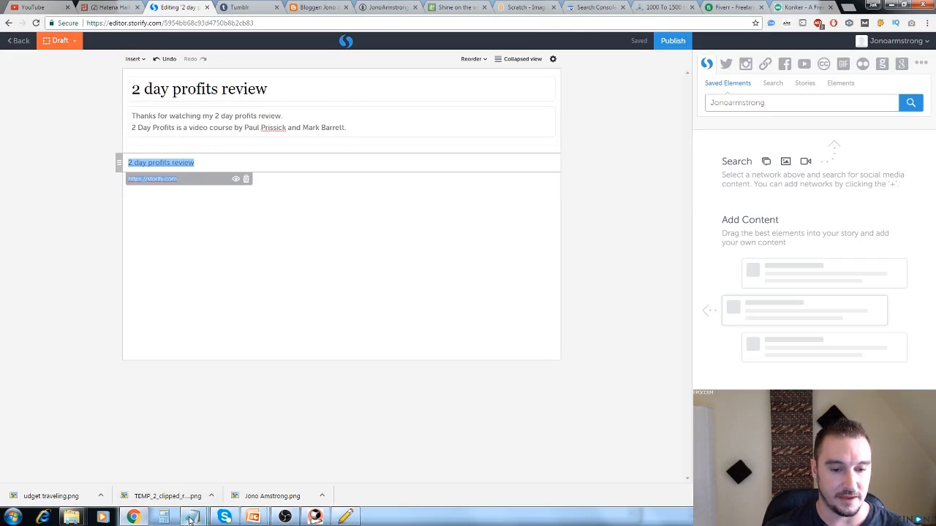
pyautogui.moveTo(192, 517)
pyautogui.click(235, 420)
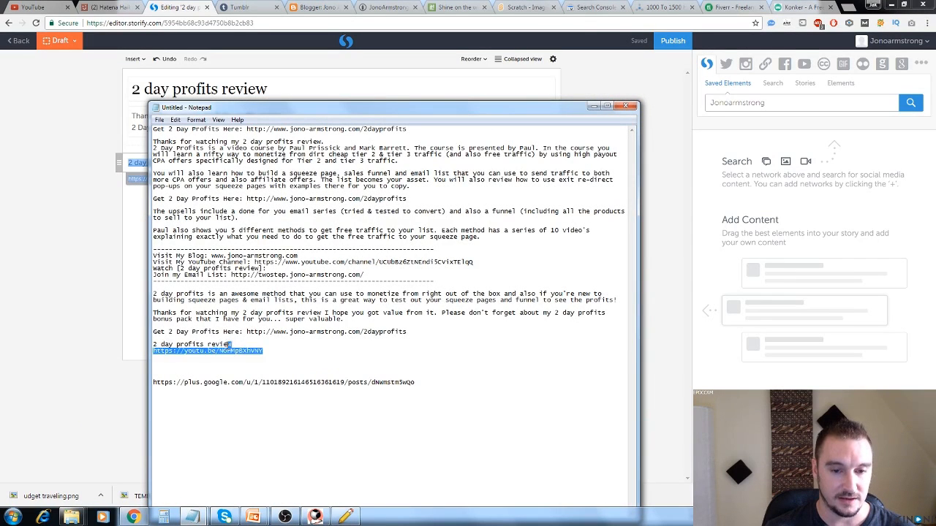
pyautogui.moveTo(263, 351); pyautogui.dragTo(154, 353)
pyautogui.hotkey('ctrl', 'c')
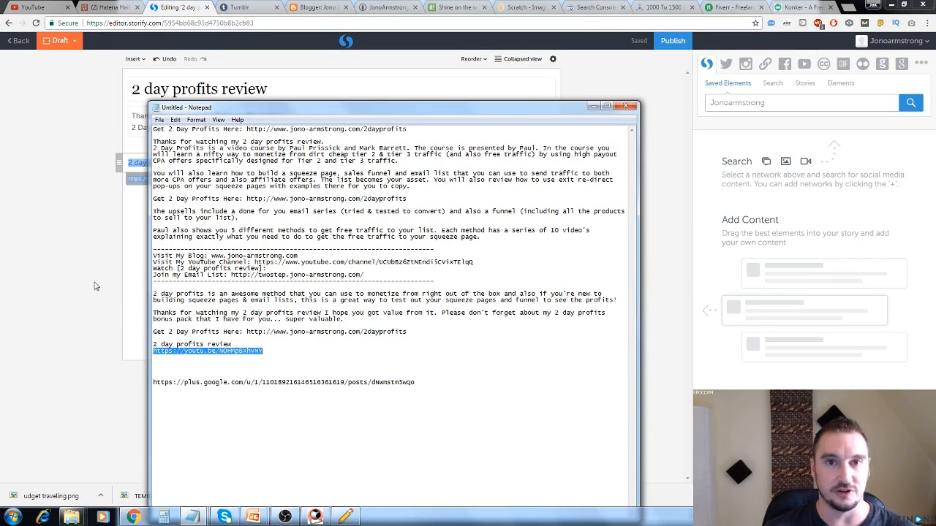
pyautogui.click(75, 269)
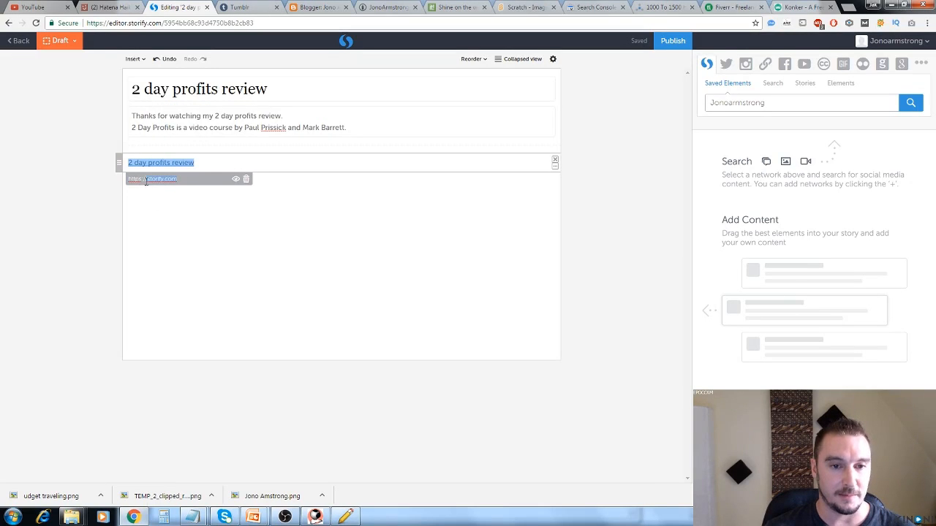
pyautogui.hotkey('ctrl', 'v')
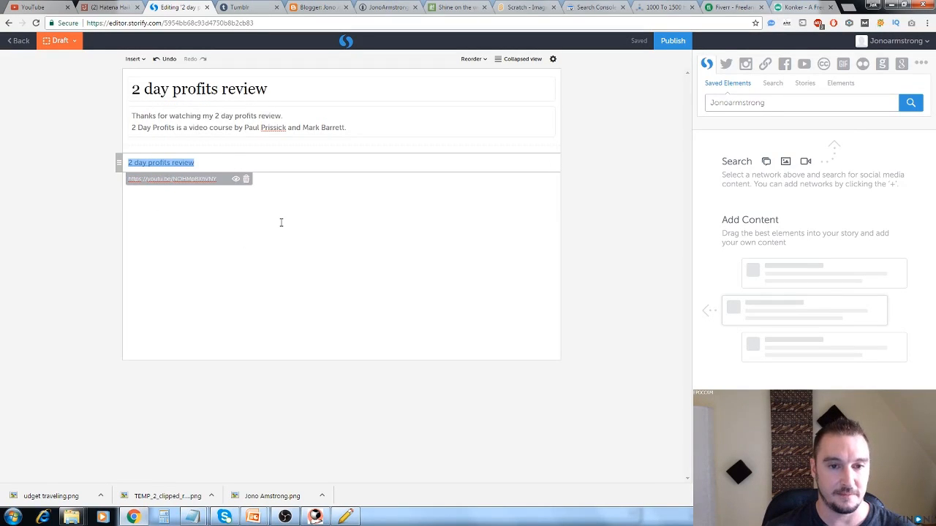
pyautogui.press('Return')
# Copy the rest of the notes' first course paragraph, through "Tier 2 and tier 3 traffic.", into a new text element below the linked text.
pyautogui.click(226, 199)
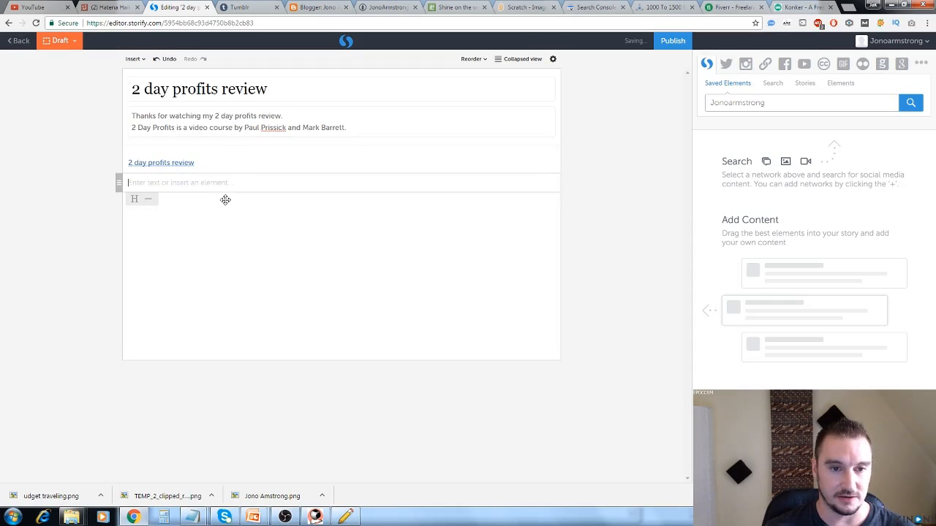
pyautogui.click(191, 517)
pyautogui.click(171, 490)
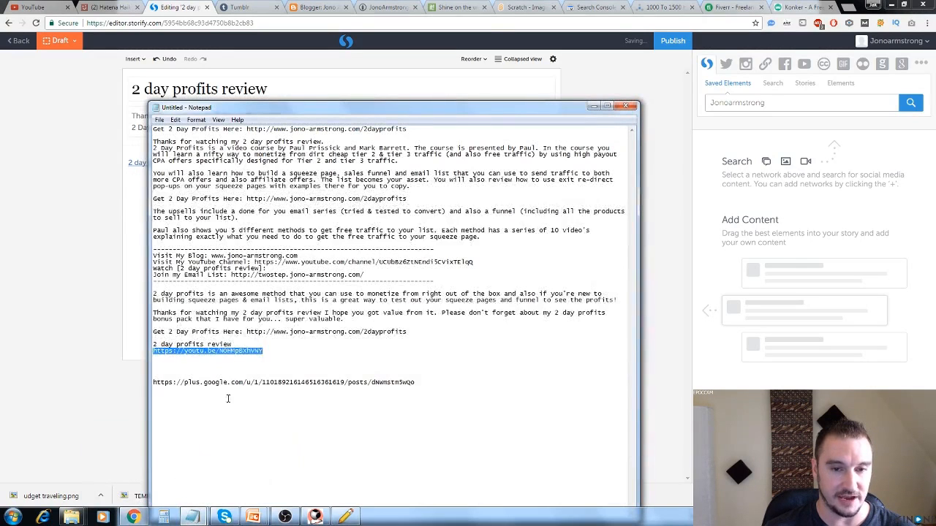
pyautogui.click(415, 147)
pyautogui.moveTo(420, 149); pyautogui.dragTo(398, 162)
pyautogui.hotkey('ctrl', 'c')
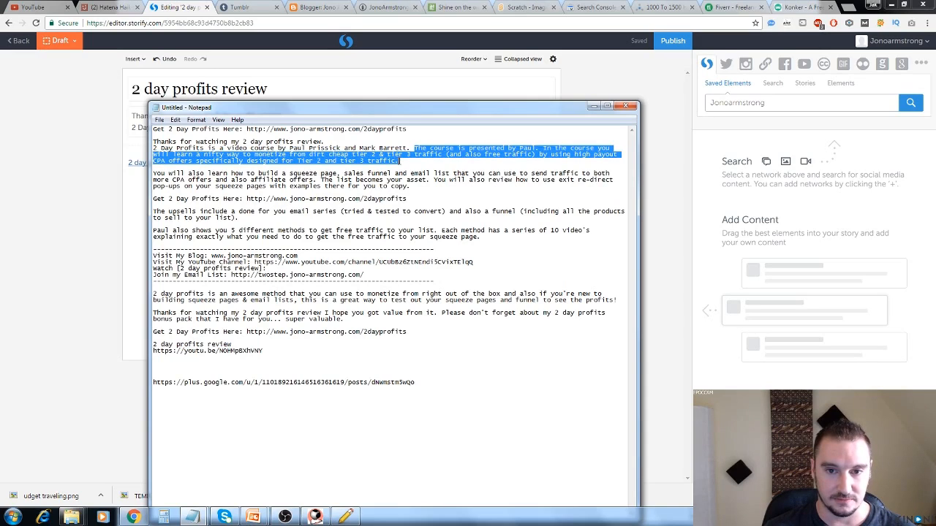
pyautogui.click(125, 212)
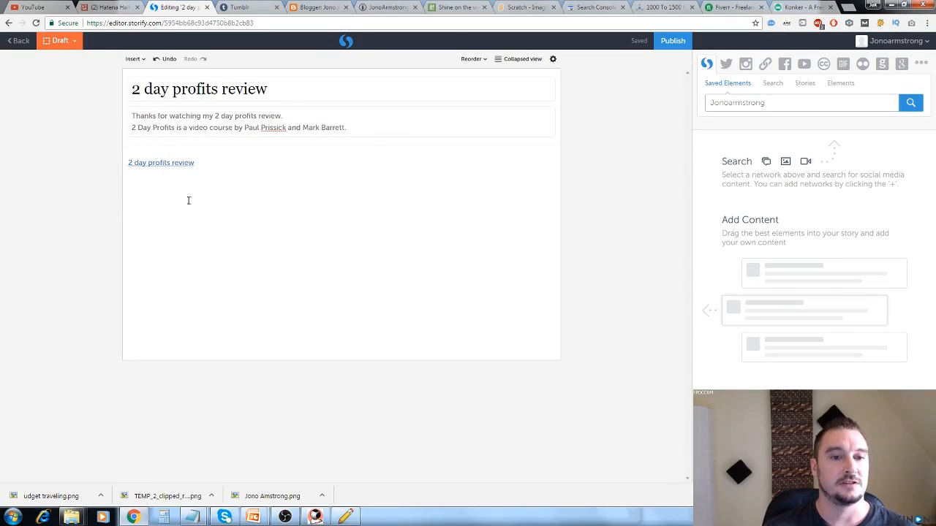
pyautogui.click(211, 195)
pyautogui.hotkey('ctrl', 'v')
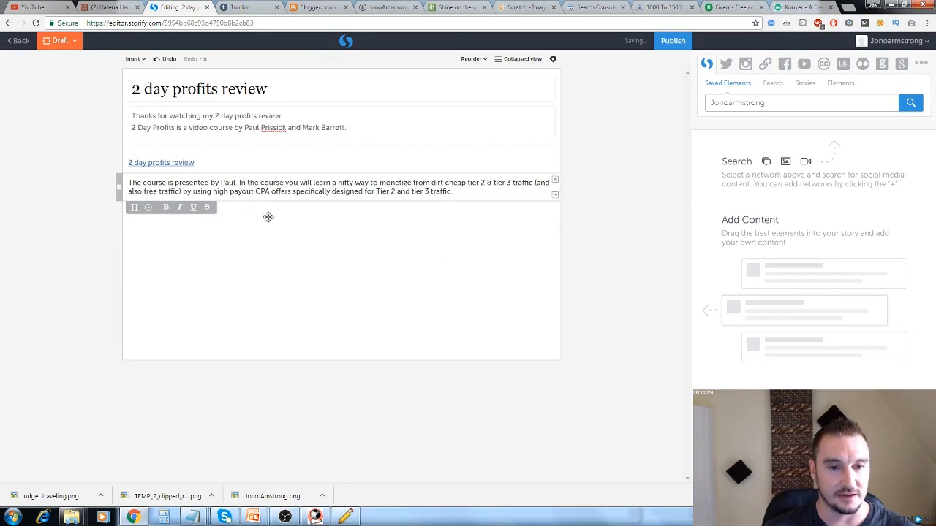
# Search YouTube within Storify for the video link copied from the notes and insert the review video below the story's text.
pyautogui.click(273, 230)
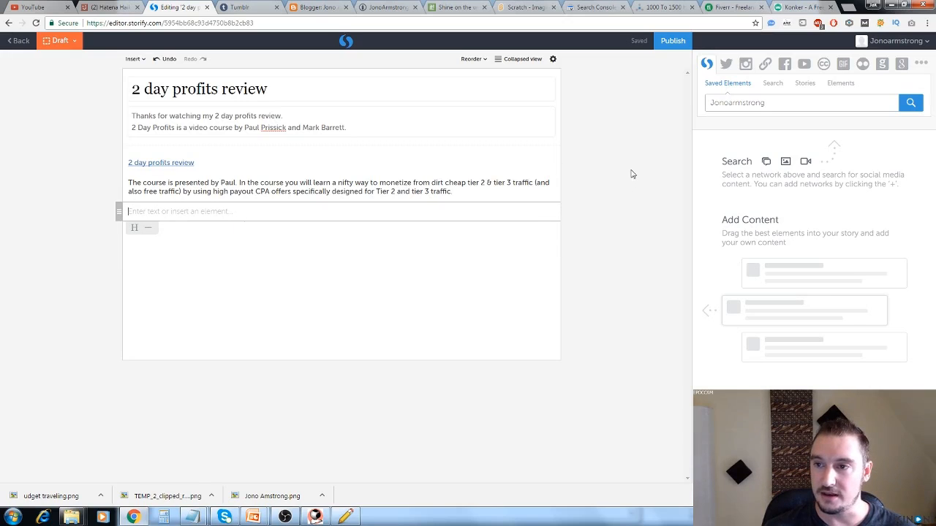
pyautogui.click(804, 66)
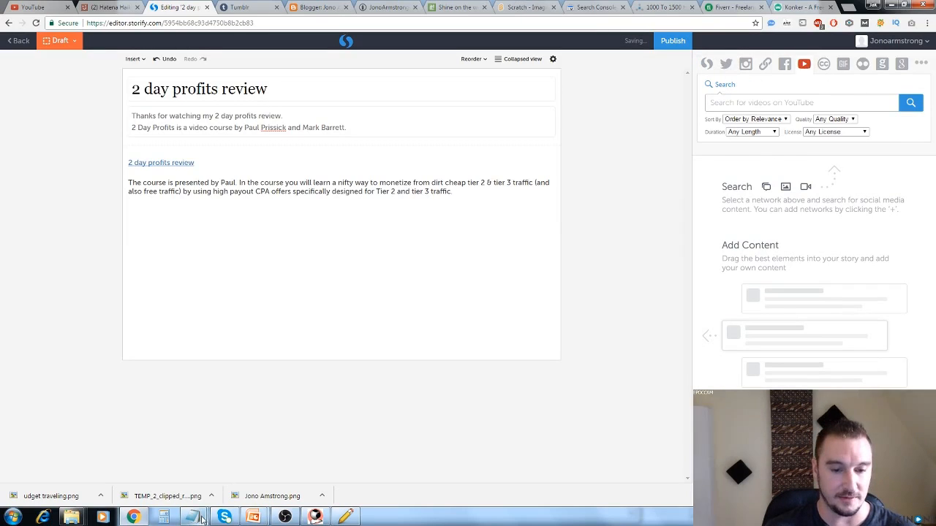
pyautogui.moveTo(201, 518)
pyautogui.click(139, 464)
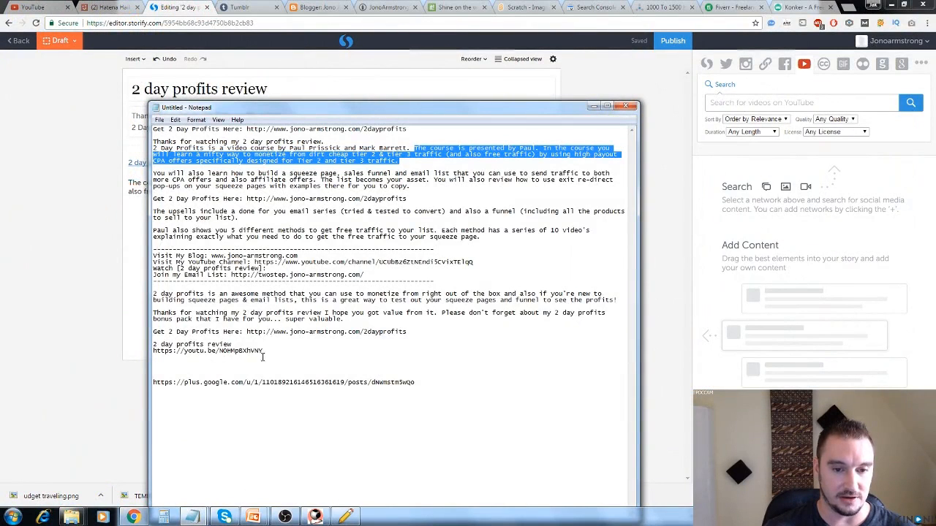
pyautogui.moveTo(265, 354); pyautogui.dragTo(153, 352)
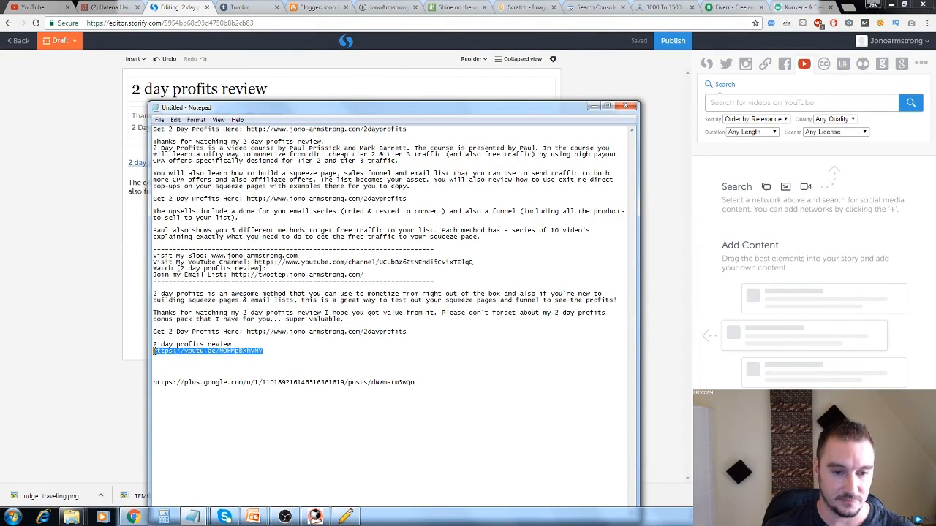
pyautogui.hotkey('ctrl', 'c')
pyautogui.click(763, 102)
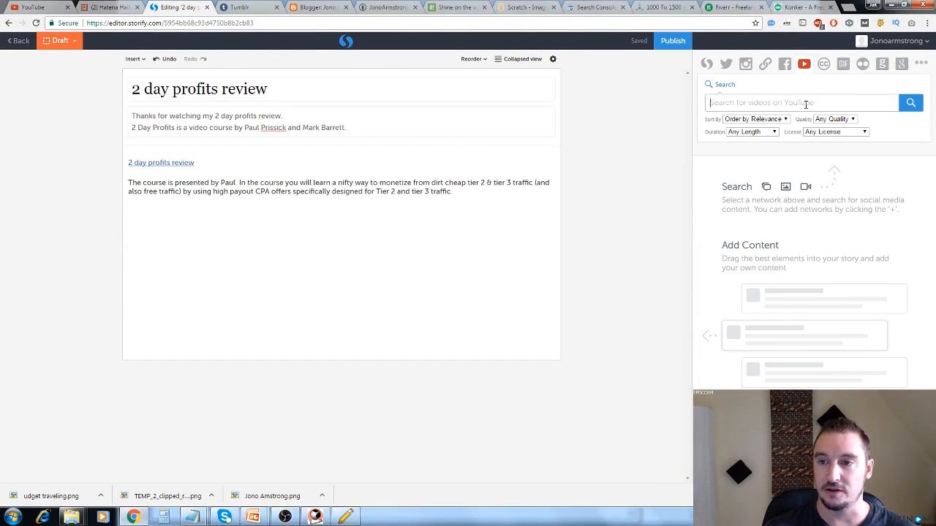
pyautogui.hotkey('ctrl', 'v')
pyautogui.click(910, 104)
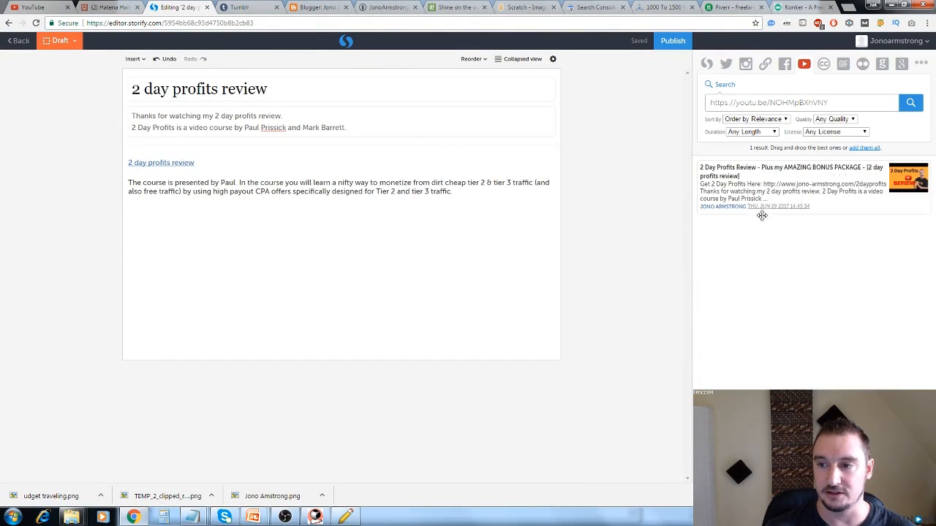
pyautogui.moveTo(820, 183); pyautogui.dragTo(290, 249)
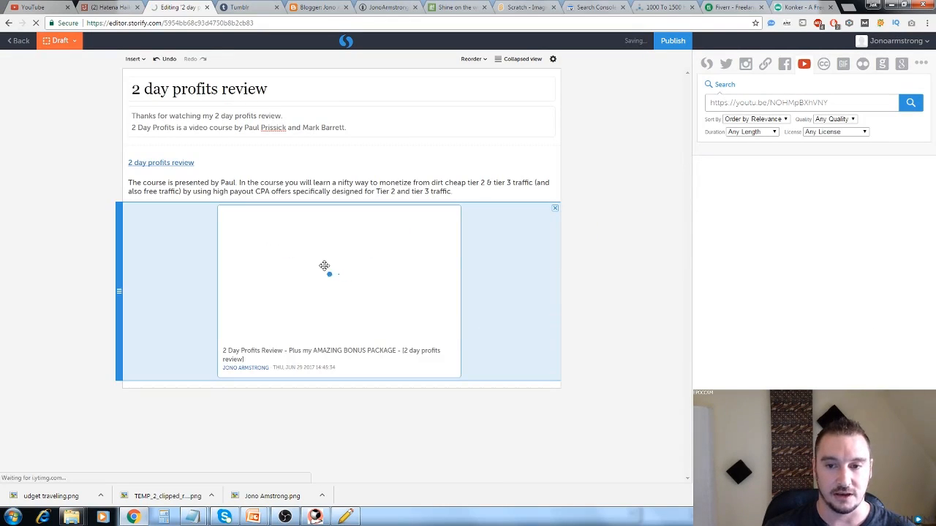
# Publish the Storify story and copy its public page URL below the Google+ link in the untitled notes.
pyautogui.click(673, 44)
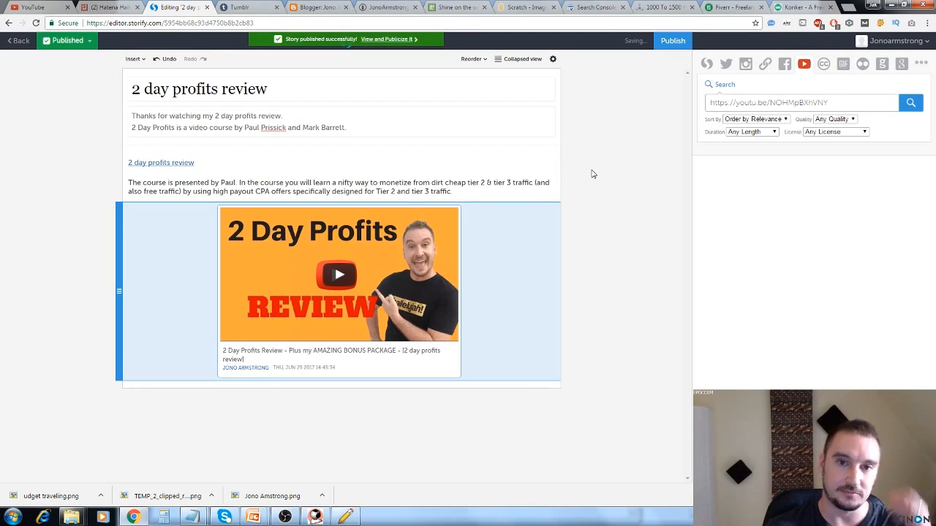
pyautogui.click(377, 40)
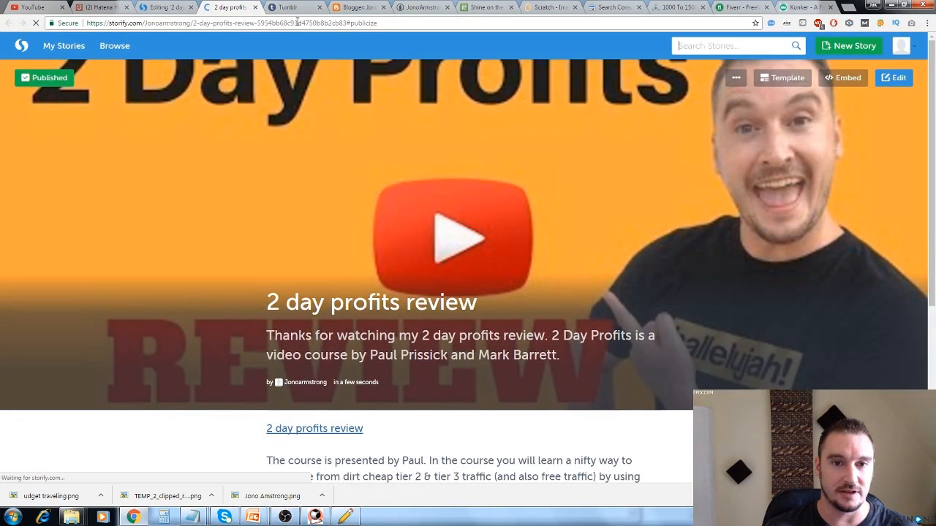
pyautogui.click(297, 22)
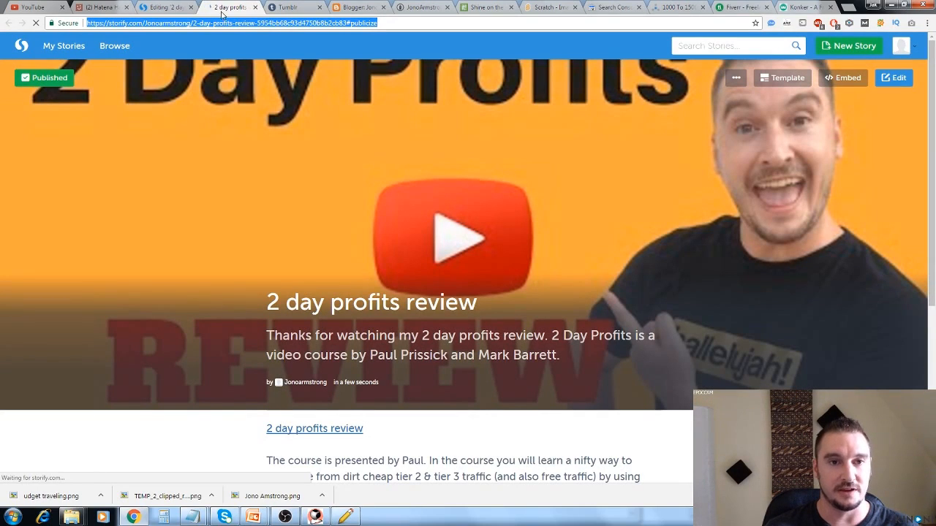
pyautogui.click(194, 518)
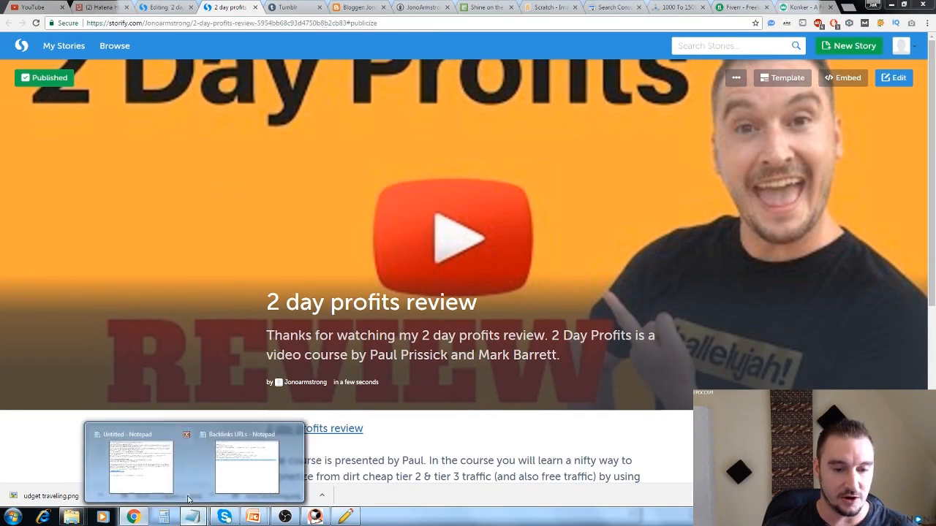
pyautogui.click(150, 470)
pyautogui.click(433, 380)
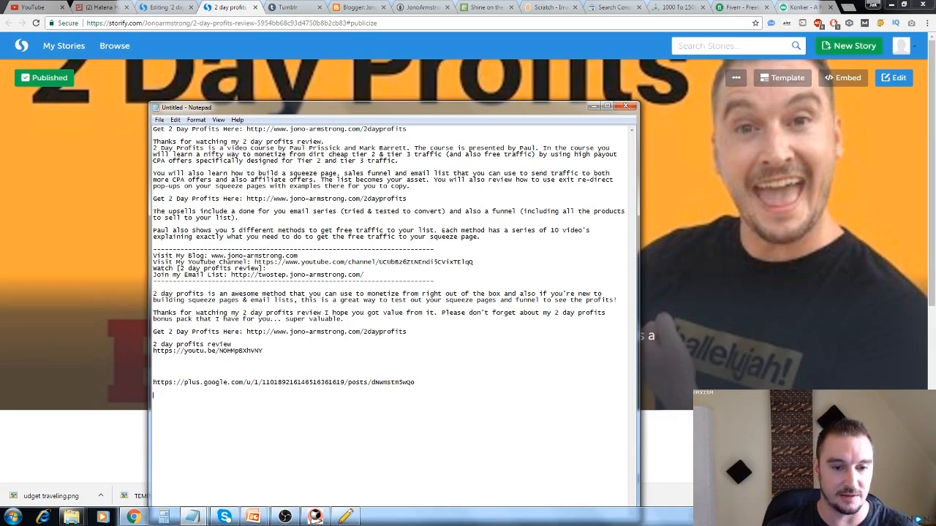
pyautogui.press('Return')
pyautogui.press('Return')
pyautogui.hotkey('ctrl', 'v')
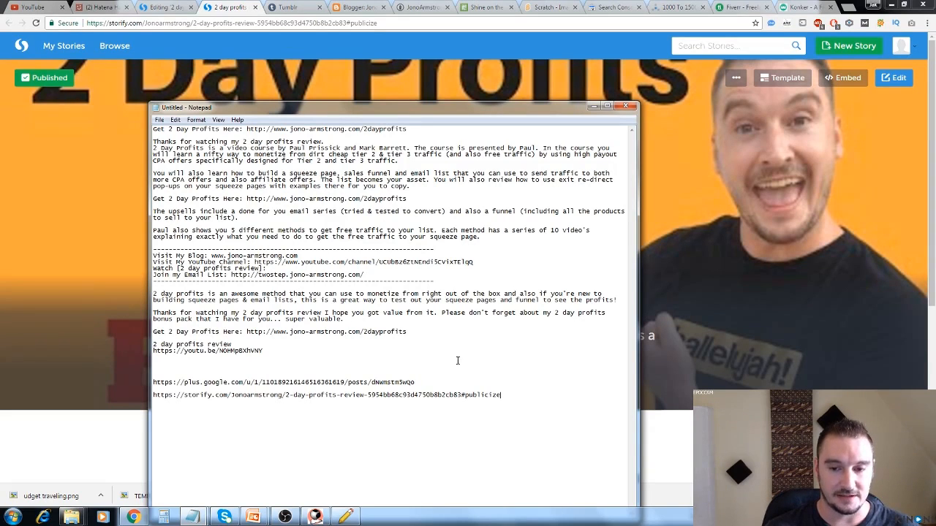
# Close the Storify pages and copy the URL of Hatena Haiku's "2 day profits review" page between the Google+ and Storify links in the notes.
pyautogui.click(255, 7)
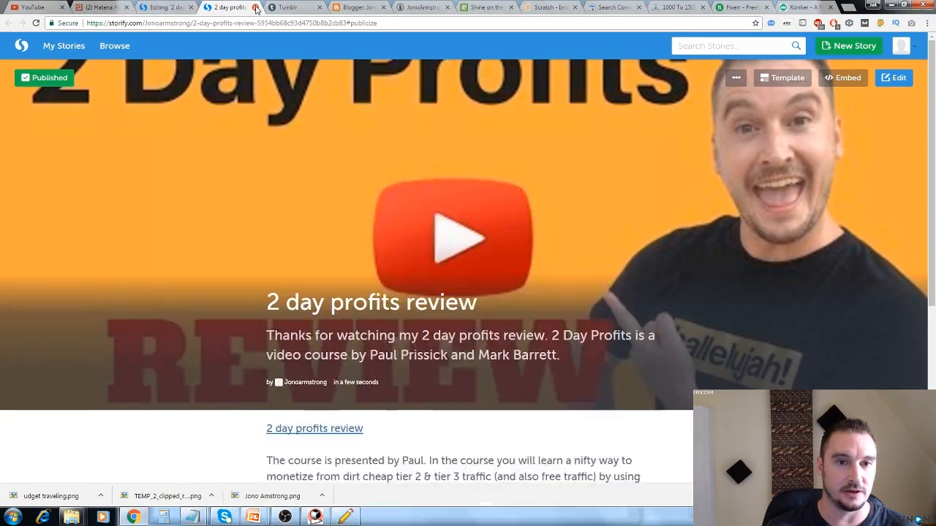
pyautogui.click(192, 7)
pyautogui.click(105, 7)
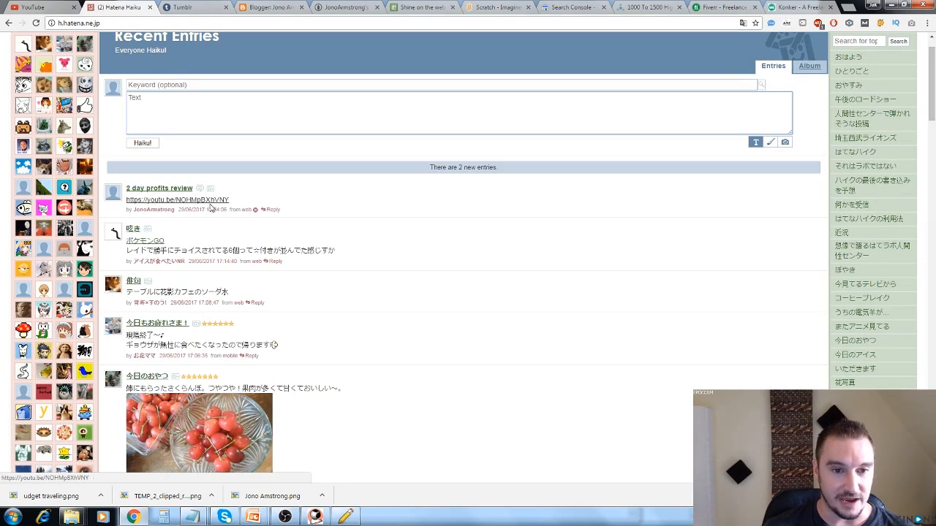
pyautogui.click(161, 191)
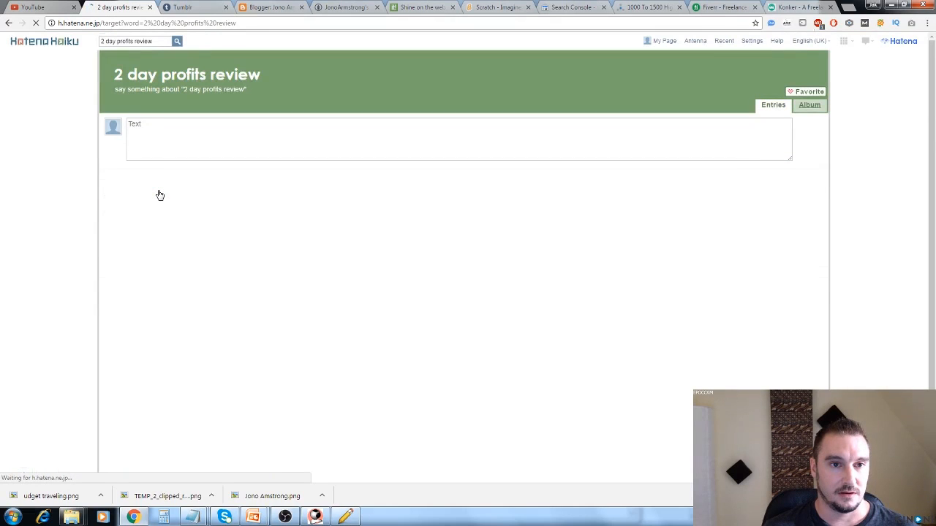
pyautogui.click(251, 23)
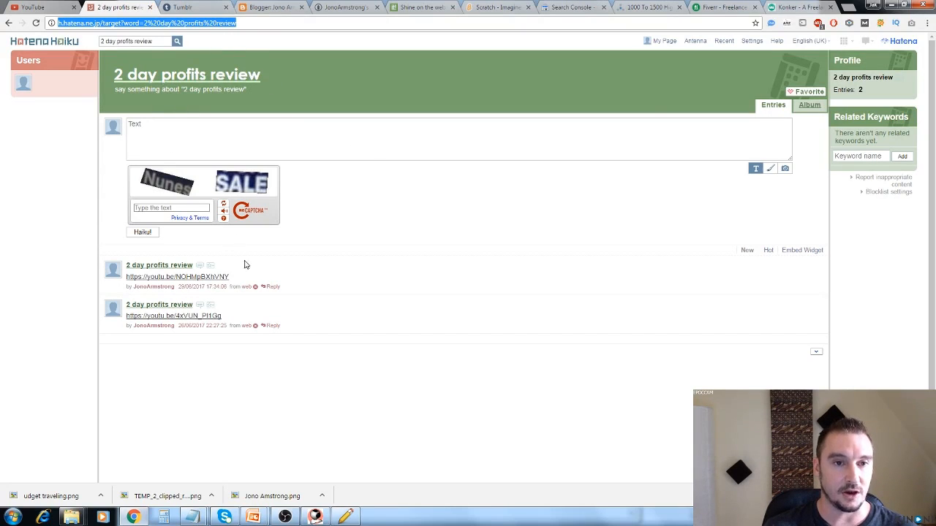
pyautogui.click(193, 516)
pyautogui.click(177, 495)
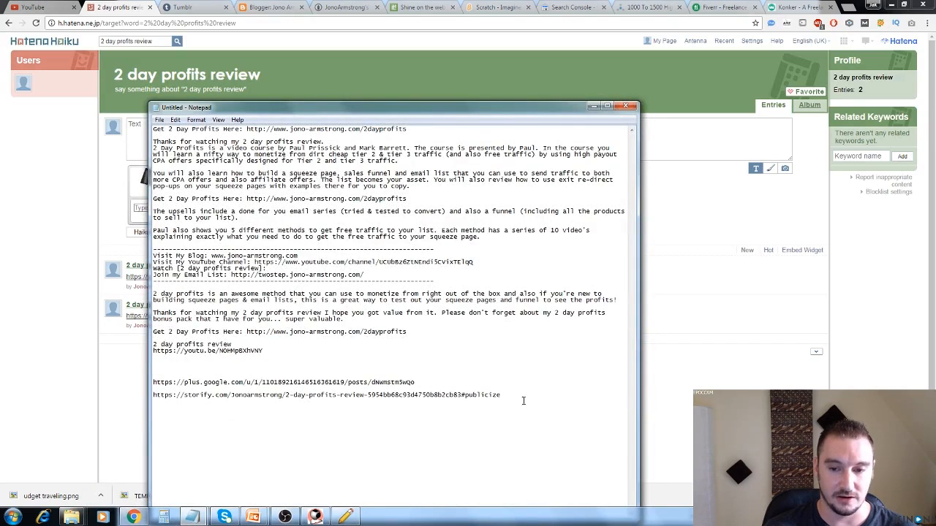
pyautogui.click(399, 389)
pyautogui.hotkey('ctrl', 'v')
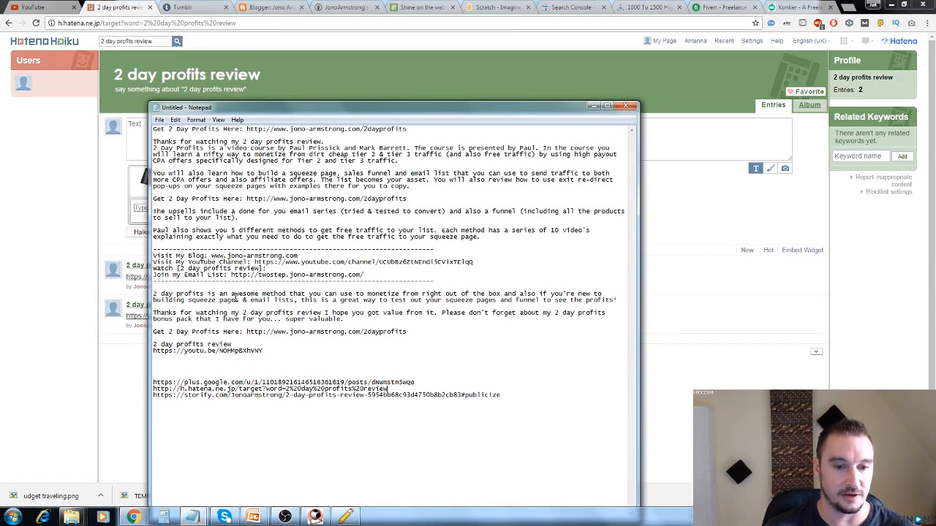
# Close Hatena Haiku and start a new text post on Tumblr.
pyautogui.click(149, 9)
pyautogui.click(150, 9)
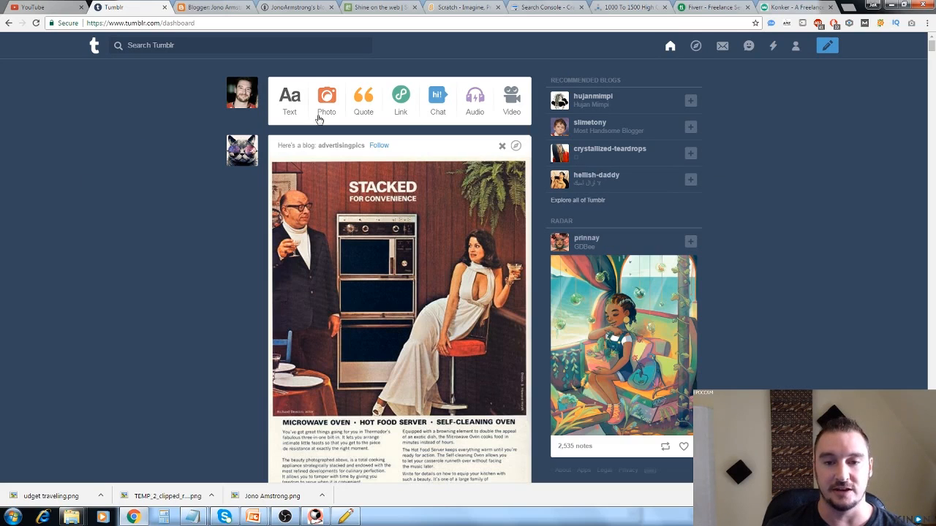
pyautogui.moveTo(241, 97)
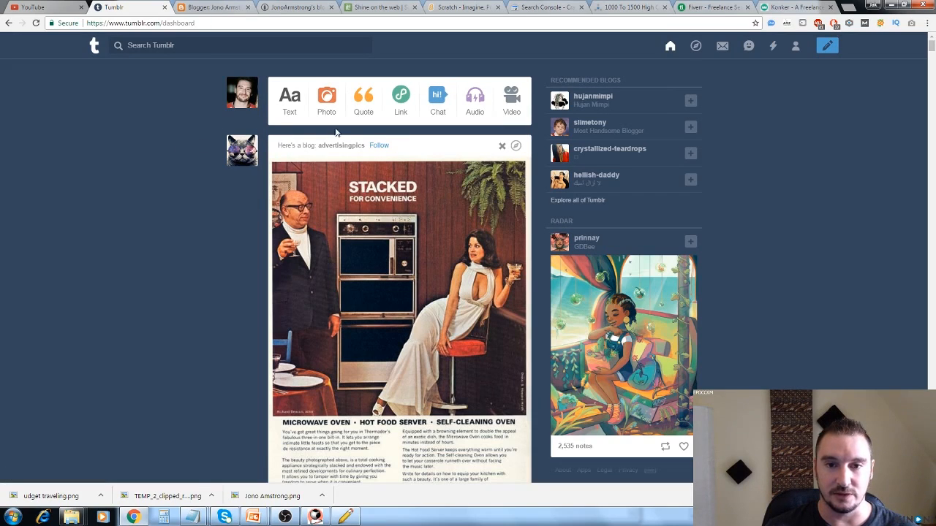
pyautogui.click(289, 102)
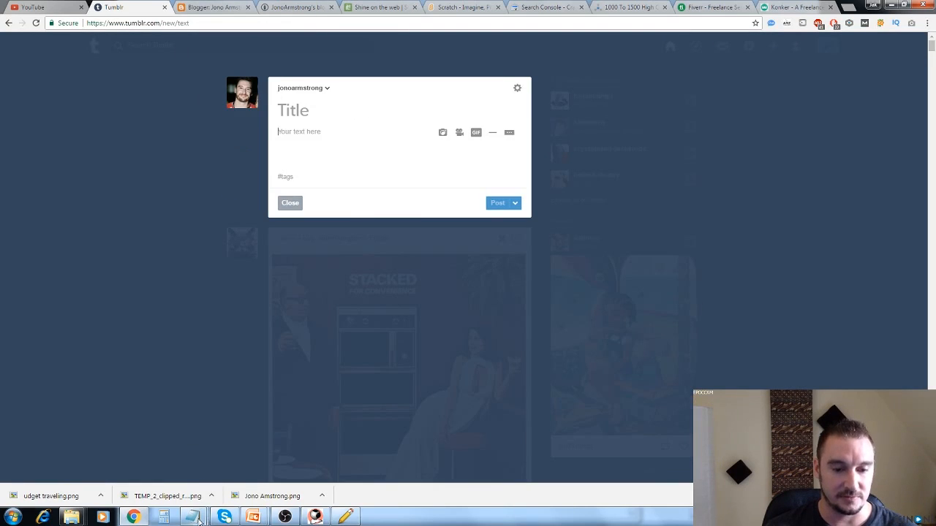
# Copy the YouTube video link from the untitled notes into the body of the new Tumblr text post.
pyautogui.moveTo(191, 517)
pyautogui.click(228, 483)
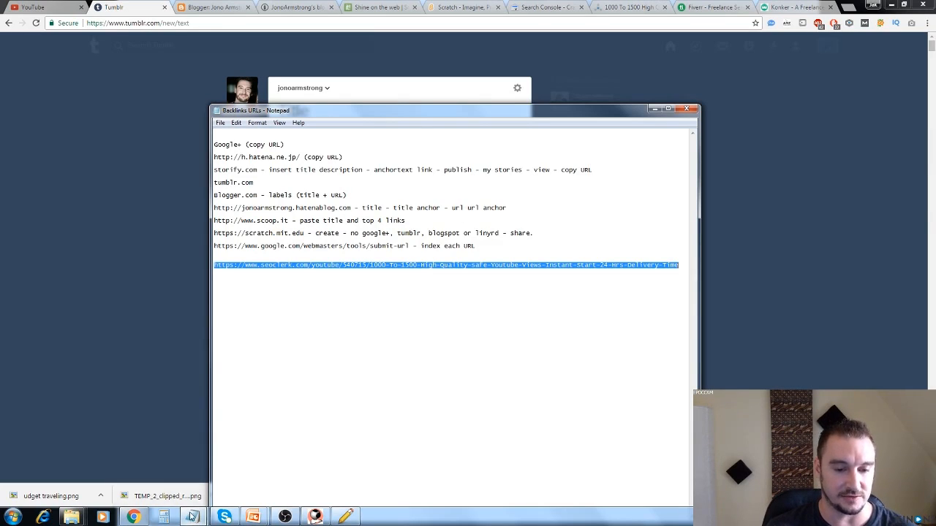
pyautogui.moveTo(192, 516)
pyautogui.click(163, 483)
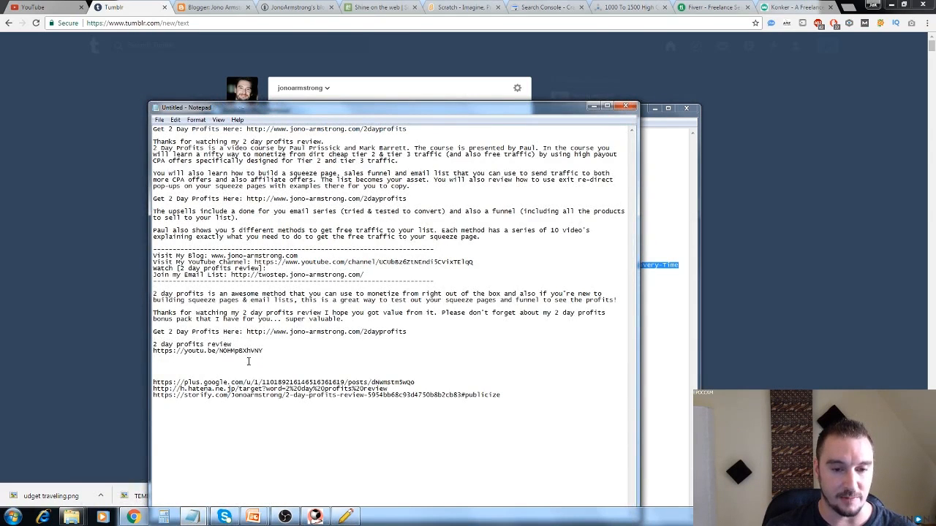
pyautogui.moveTo(208, 355); pyautogui.dragTo(154, 354)
pyautogui.hotkey('ctrl', 'c')
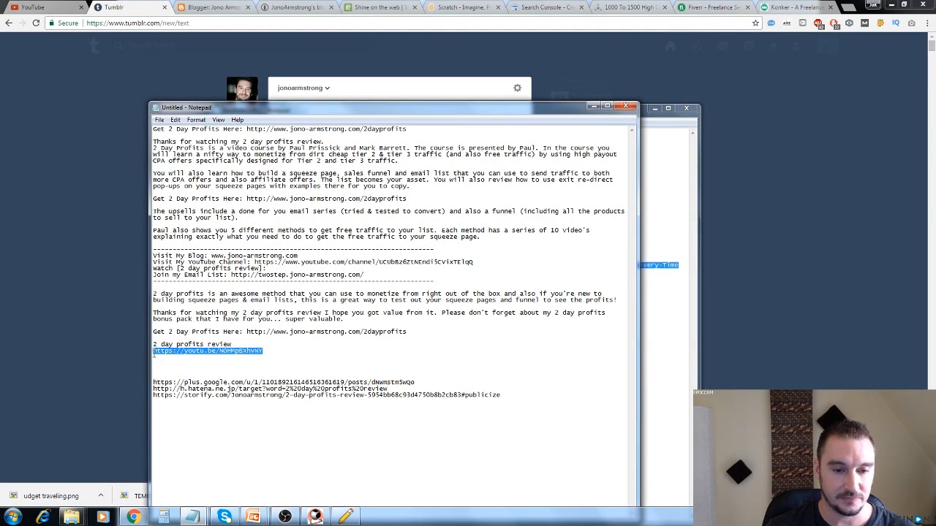
pyautogui.click(136, 286)
pyautogui.click(327, 139)
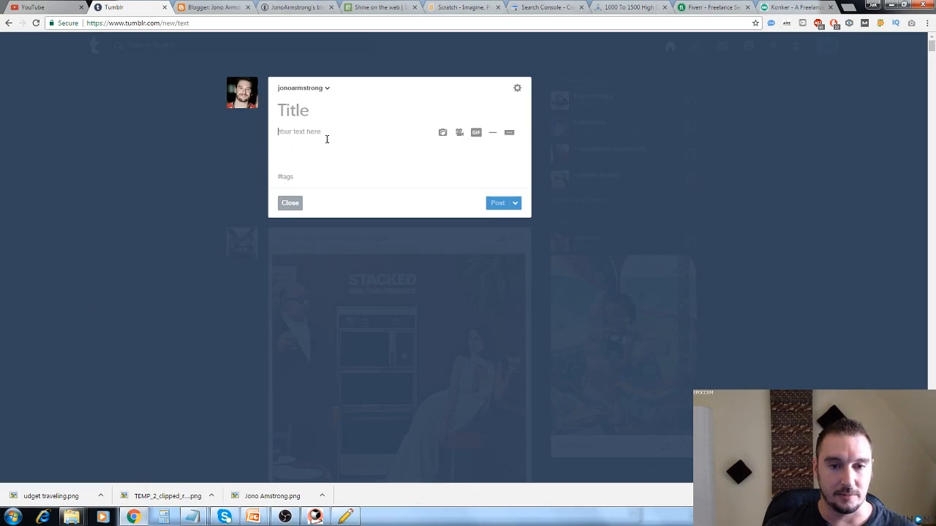
pyautogui.hotkey('ctrl', 'v')
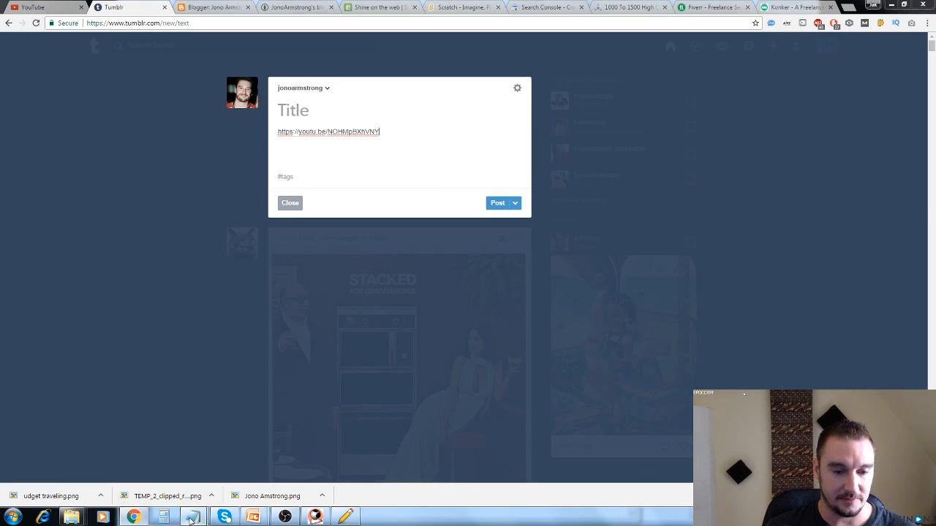
# Title the Tumblr post "2 day profits review" by copying the phrase from the notes, and publish it.
pyautogui.moveTo(190, 516)
pyautogui.click(139, 459)
pyautogui.moveTo(233, 345); pyautogui.dragTo(154, 343)
pyautogui.hotkey('ctrl', 'c')
pyautogui.click(140, 342)
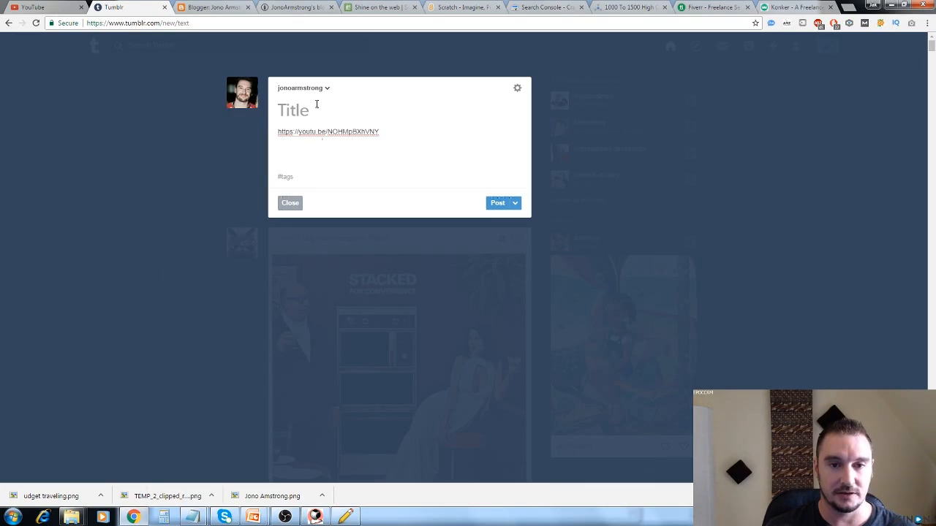
pyautogui.hotkey('ctrl', 'v')
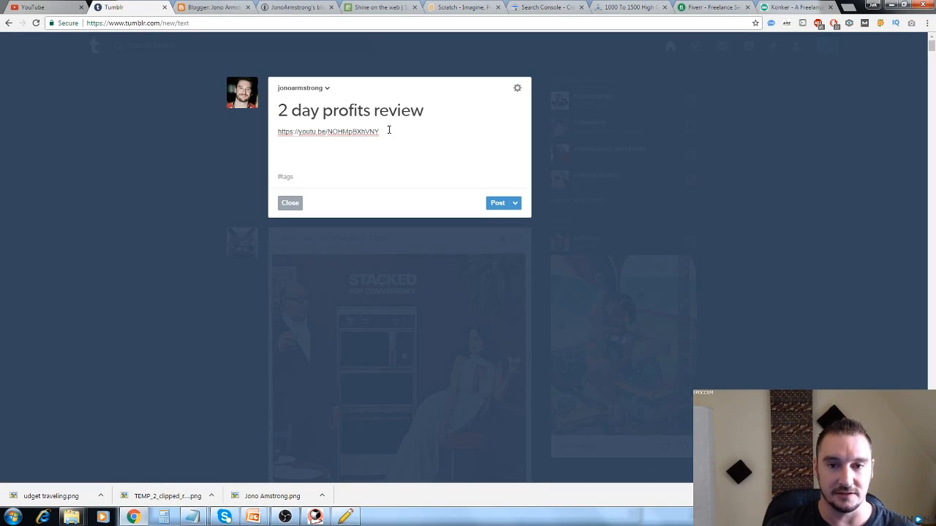
pyautogui.click(384, 136)
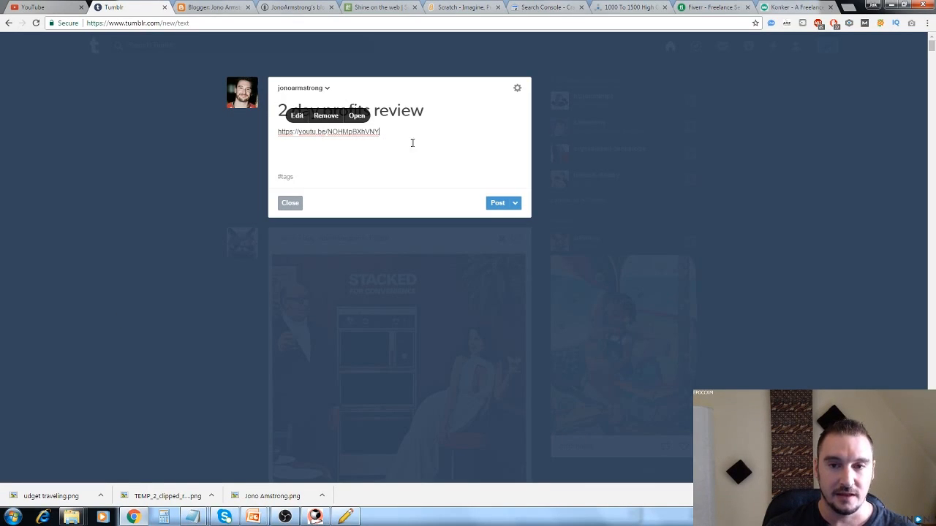
pyautogui.click(503, 206)
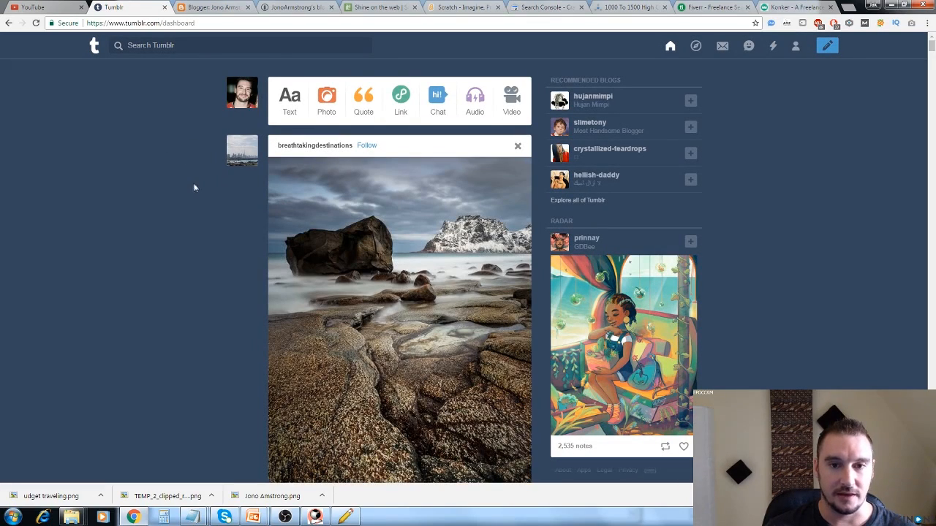
pyautogui.scroll(-8, 193, 182)
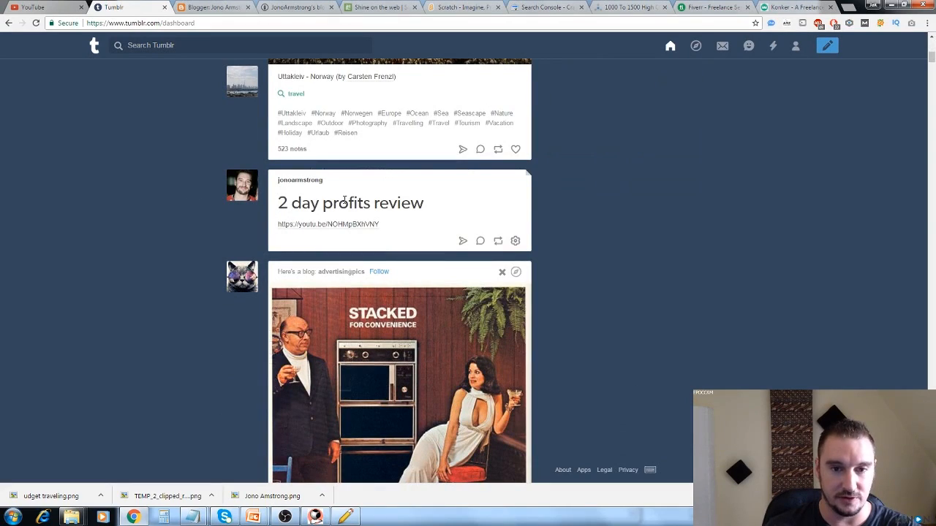
pyautogui.click(463, 242)
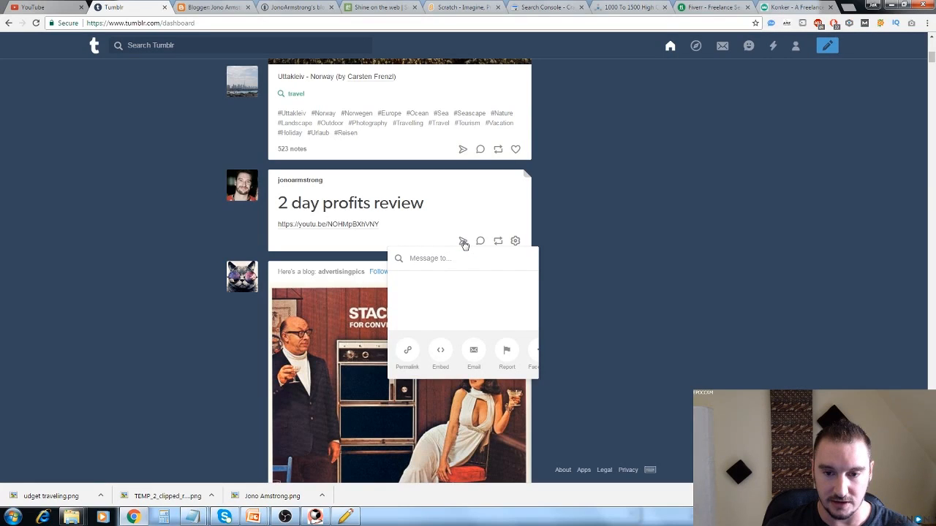
pyautogui.click(442, 352)
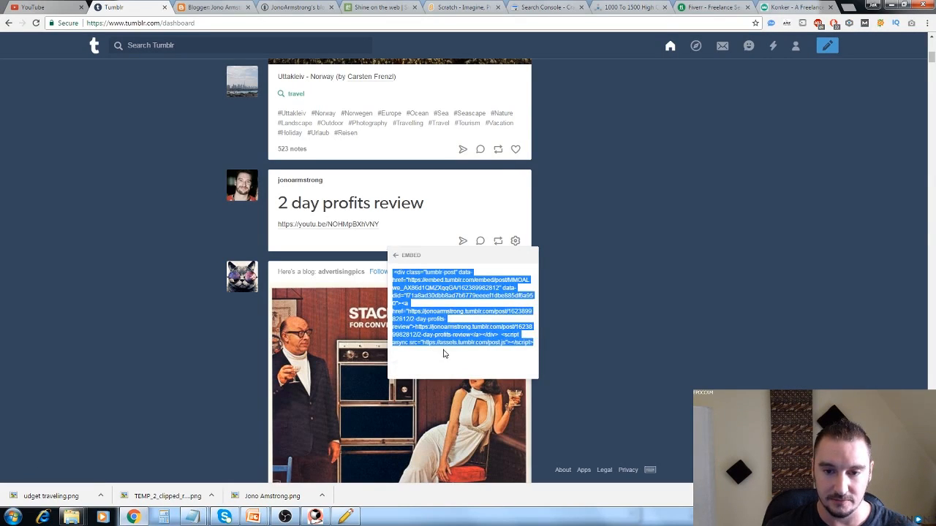
pyautogui.click(408, 260)
pyautogui.click(395, 255)
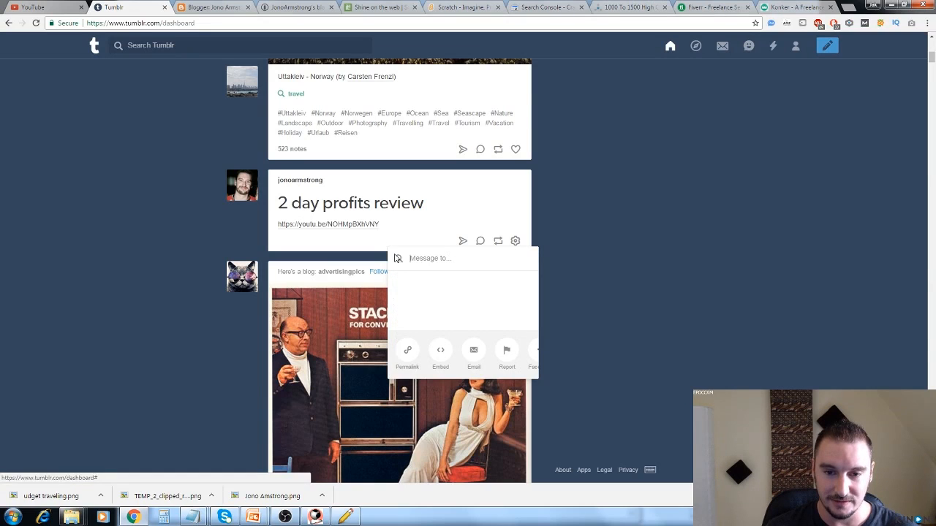
pyautogui.click(406, 353)
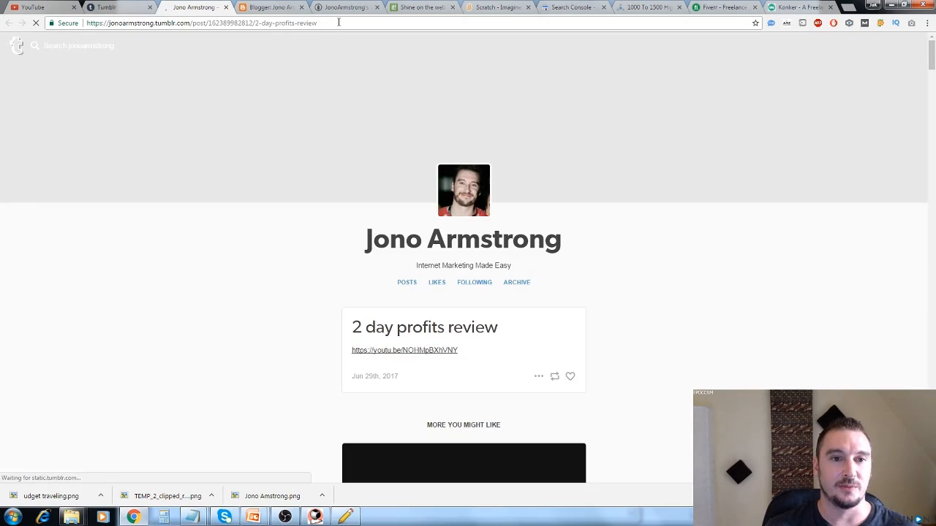
pyautogui.click(334, 23)
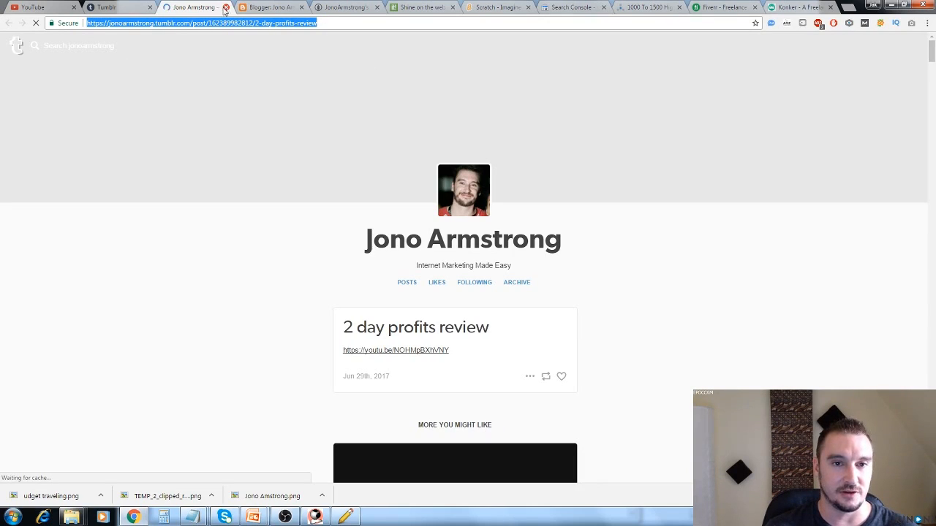
pyautogui.click(226, 7)
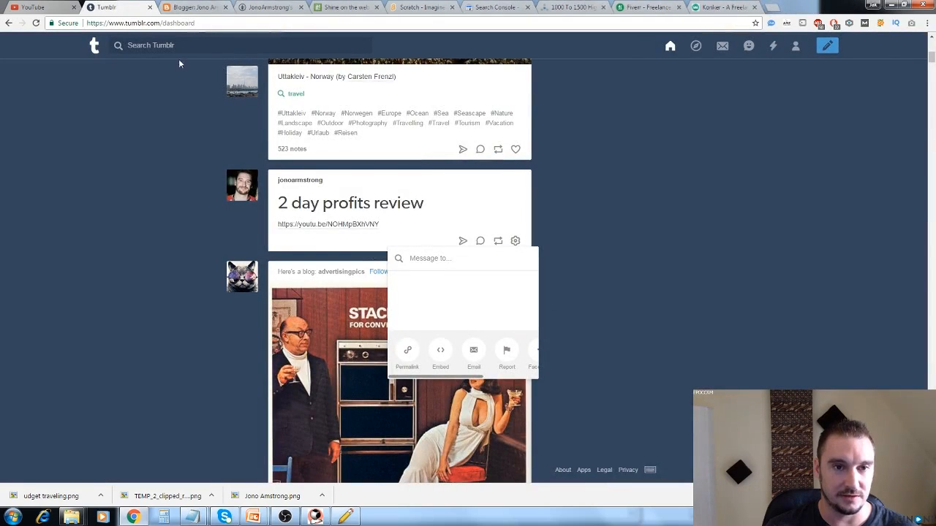
pyautogui.click(89, 186)
pyautogui.scroll(3, 103, 197)
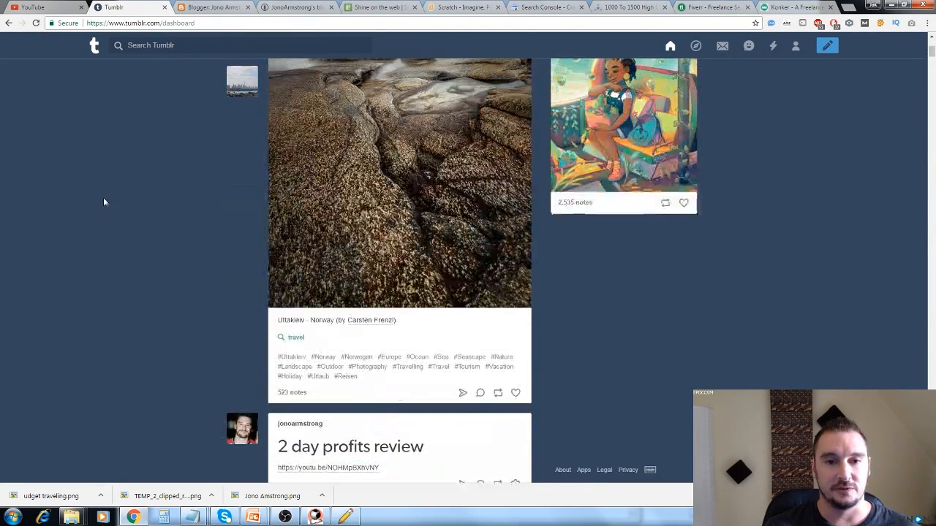
pyautogui.scroll(-3, 108, 201)
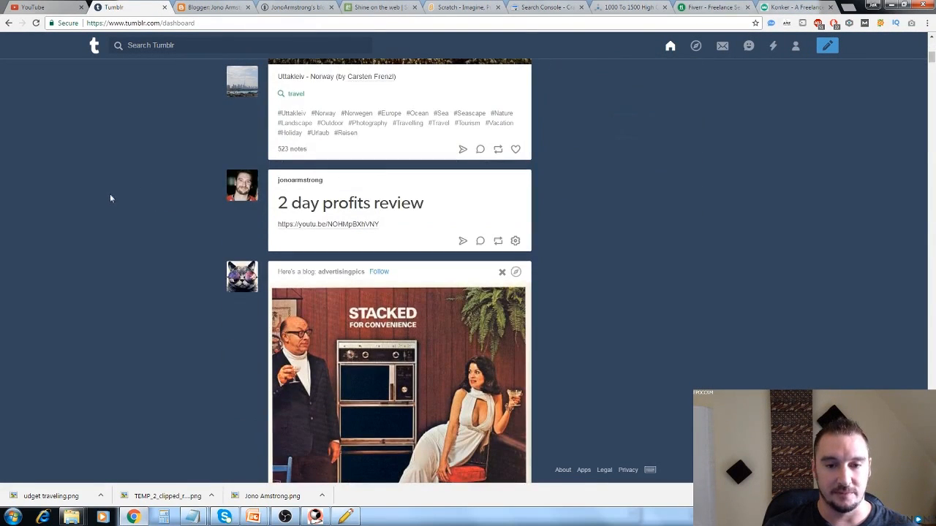
# Open the "2 day profits review" Tumblr post's permalink page and copy its URL below the Storify link in the untitled notes.
pyautogui.click(462, 242)
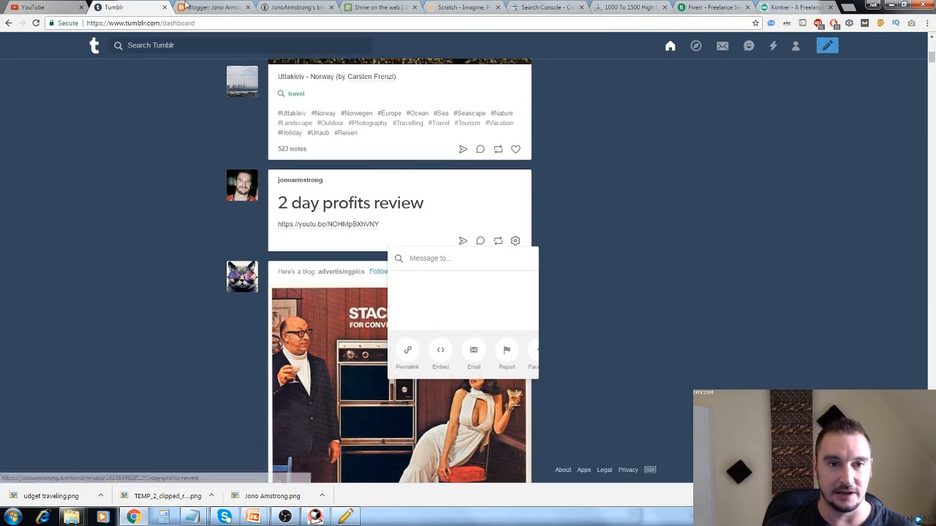
pyautogui.click(404, 354)
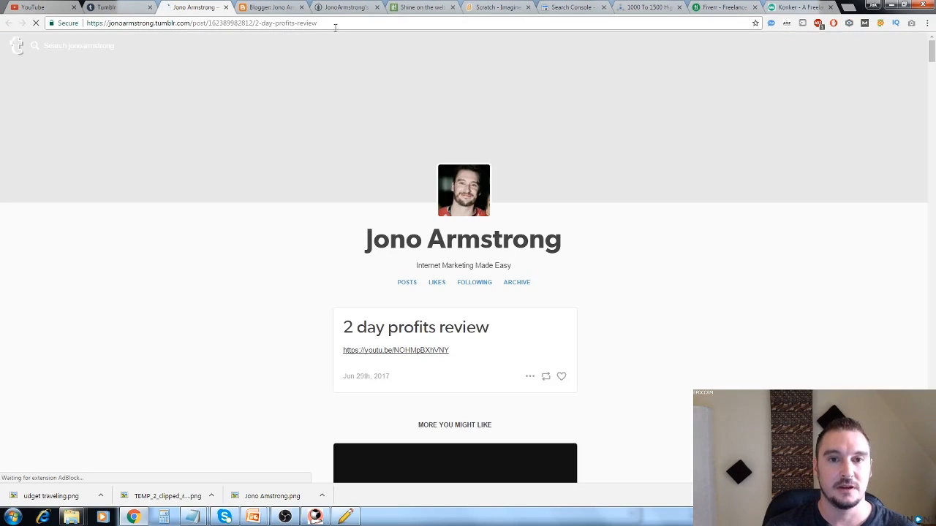
pyautogui.click(335, 27)
pyautogui.hotkey('ctrl', 'c')
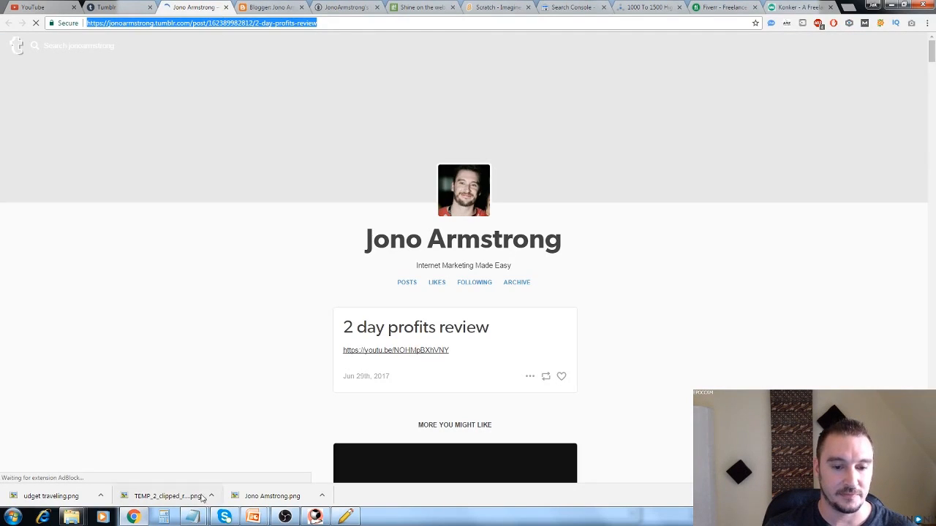
pyautogui.click(191, 517)
pyautogui.click(161, 467)
pyautogui.click(514, 394)
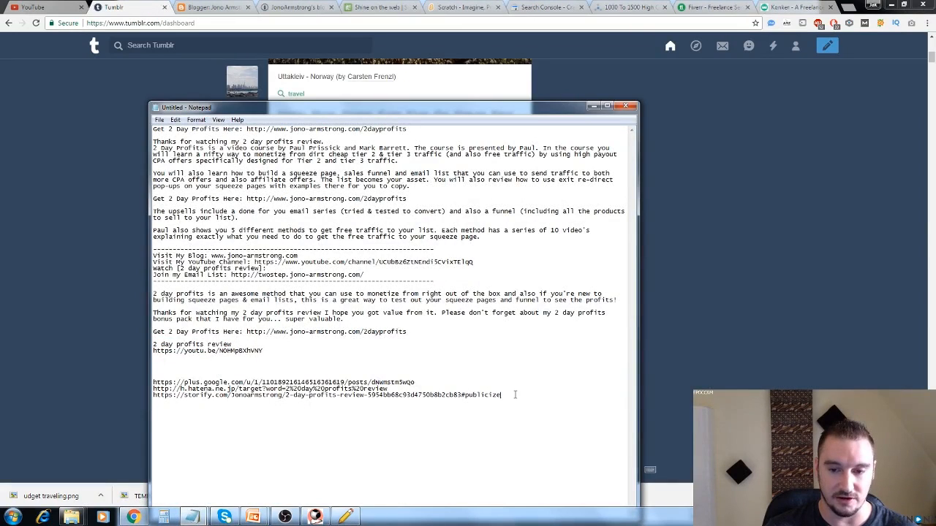
pyautogui.hotkey('ctrl', 'v')
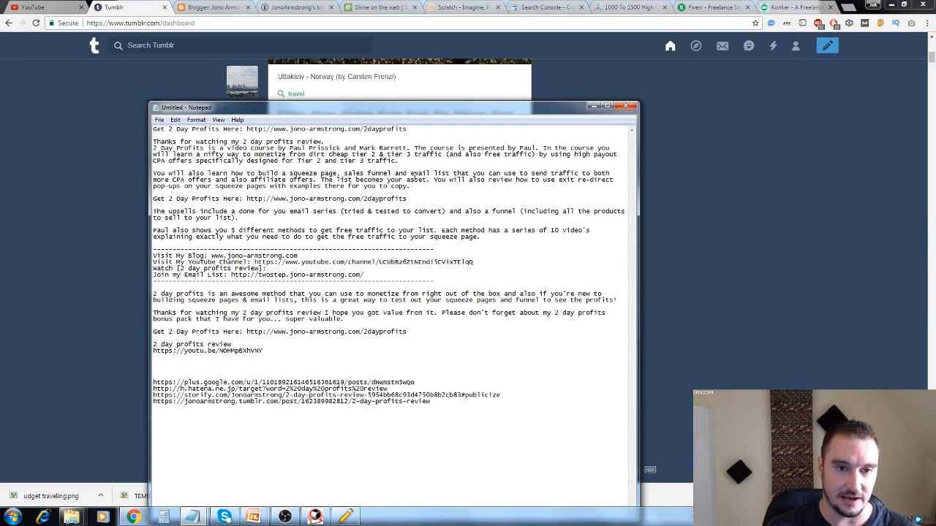
# Close Tumblr and start a new post on Blogger, checking the Backlinks URLs notes for that site's instructions.
pyautogui.click(163, 9)
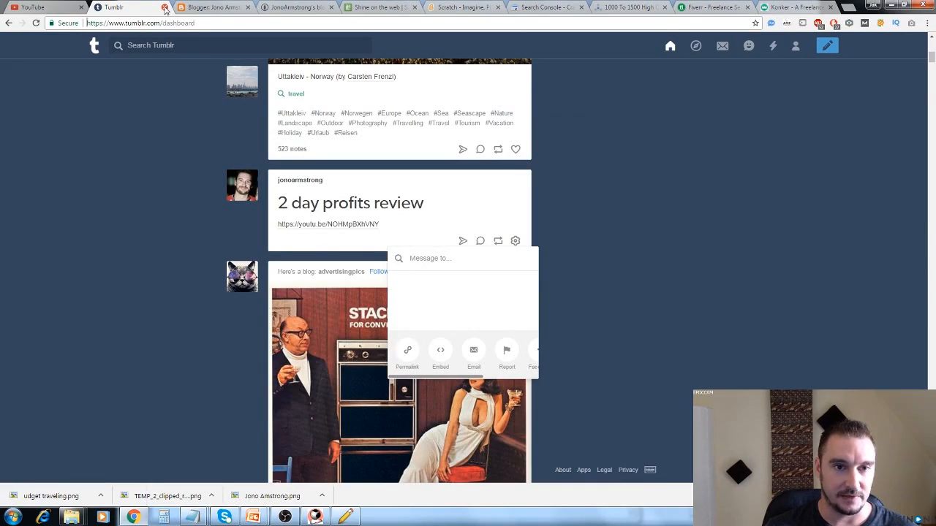
pyautogui.click(191, 517)
pyautogui.click(229, 477)
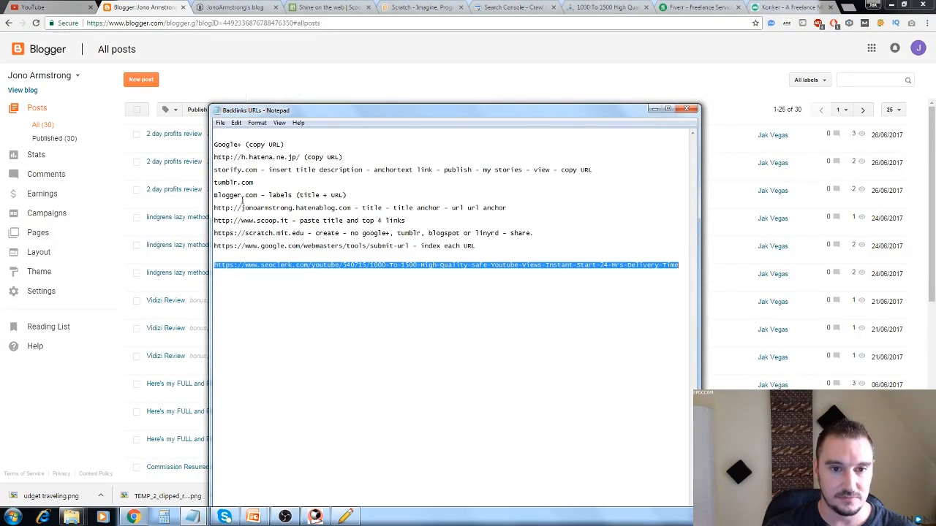
pyautogui.click(152, 11)
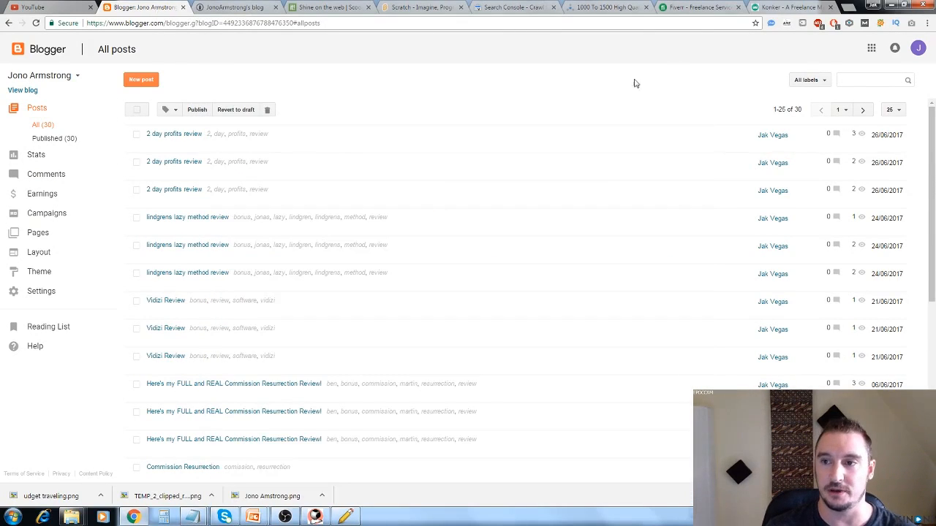
pyautogui.click(140, 81)
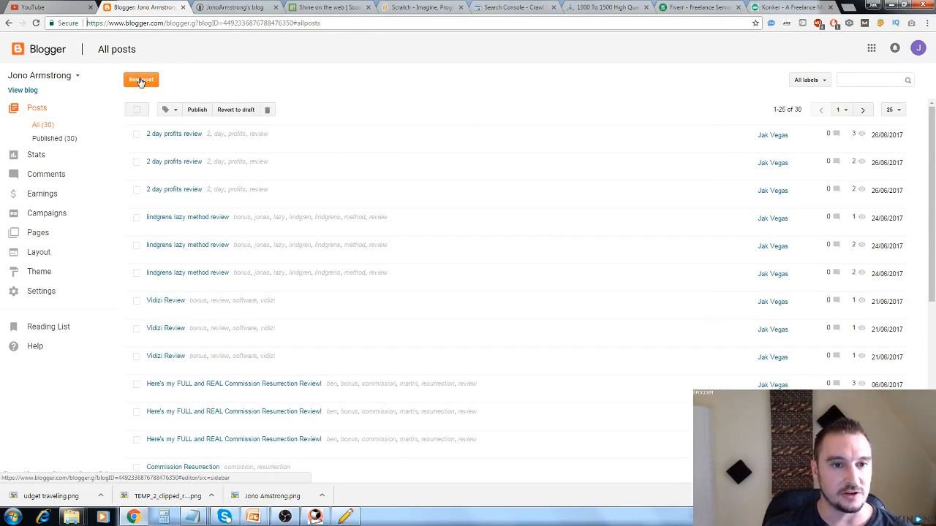
pyautogui.moveTo(193, 518)
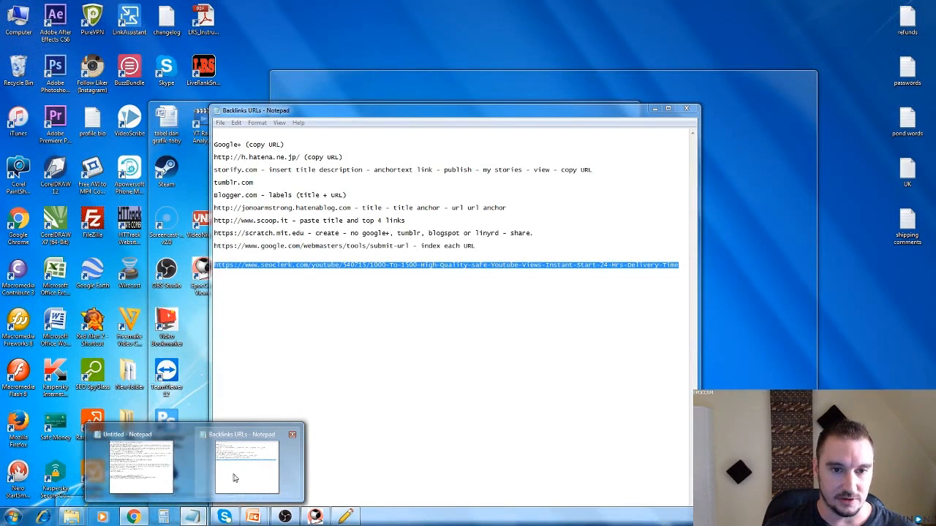
pyautogui.click(234, 479)
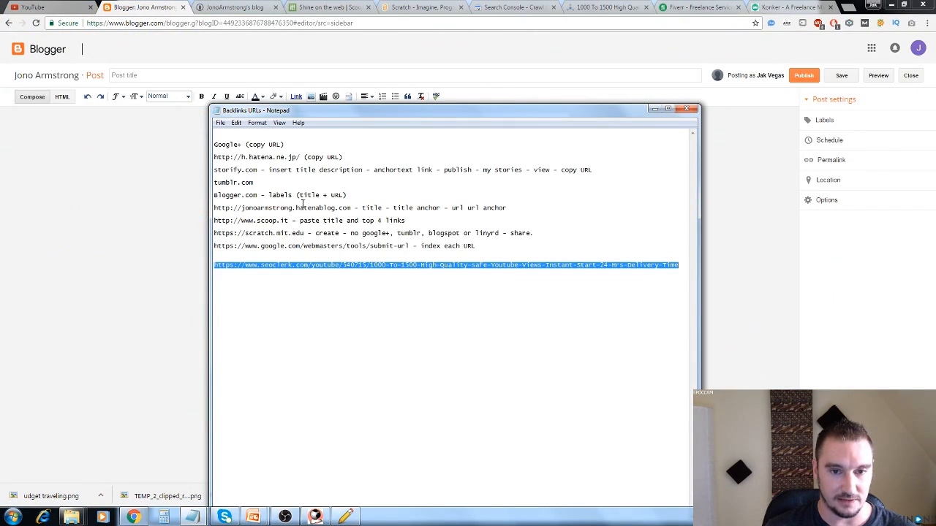
# Title the Blogger post "2 day profits review" by copying the phrase from the untitled notes.
pyautogui.click(192, 519)
pyautogui.click(151, 465)
pyautogui.moveTo(238, 345); pyautogui.dragTo(212, 341)
pyautogui.hotkey('ctrl', 'c')
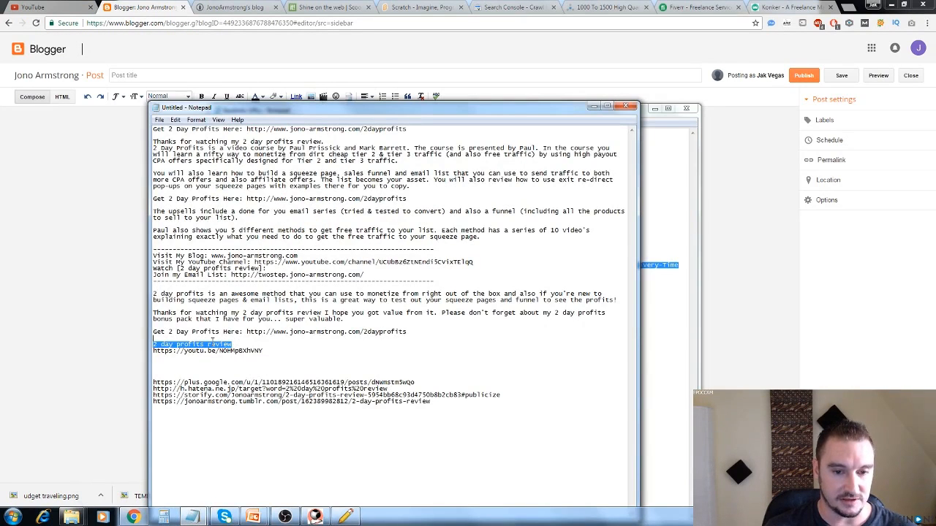
pyautogui.click(111, 333)
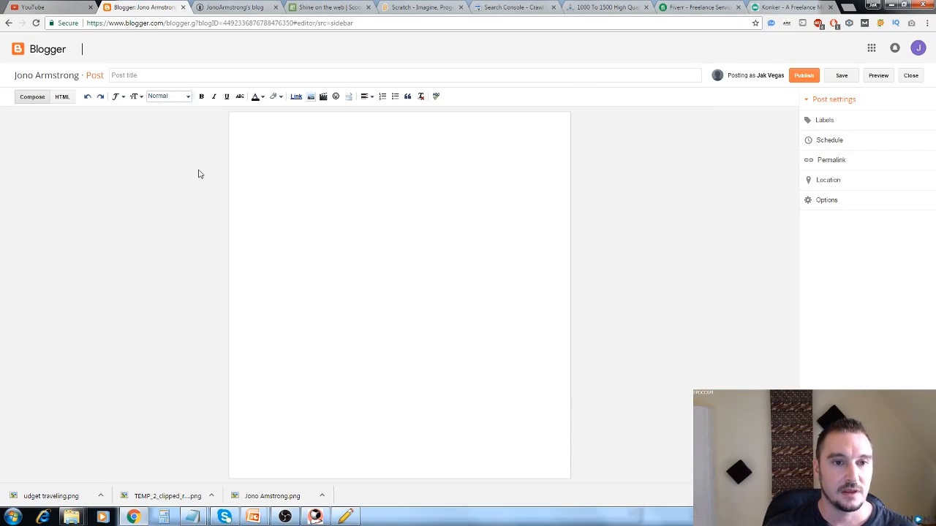
pyautogui.click(174, 75)
pyautogui.hotkey('ctrl', 'v')
# Fill the Blogger post body with the untitled notes' text from the first "Get 2 Day Profits Here" through "examples there for you to copy.".
pyautogui.click(303, 135)
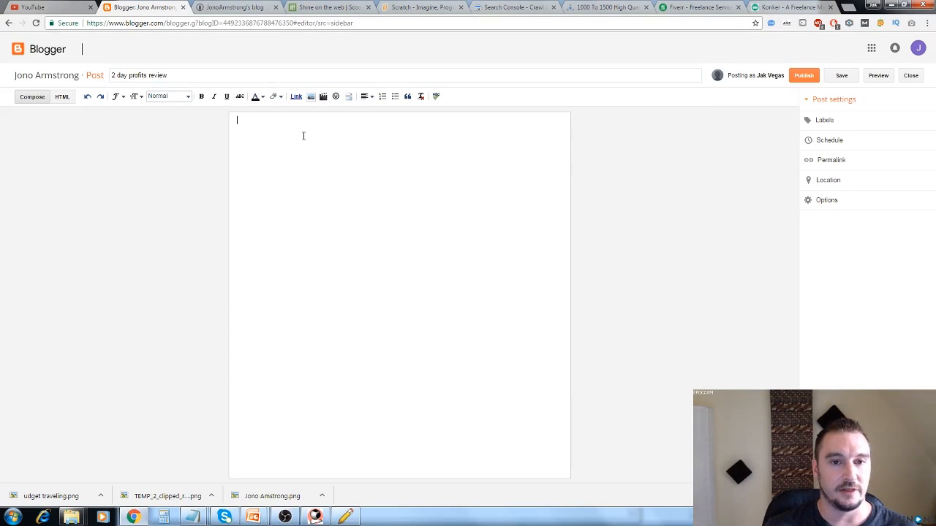
pyautogui.click(193, 516)
pyautogui.click(151, 464)
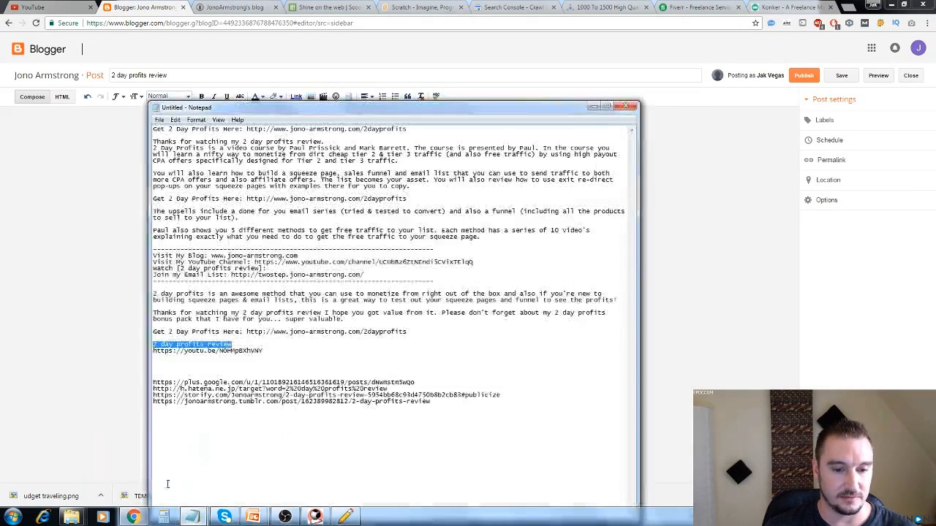
pyautogui.moveTo(268, 350); pyautogui.dragTo(153, 351)
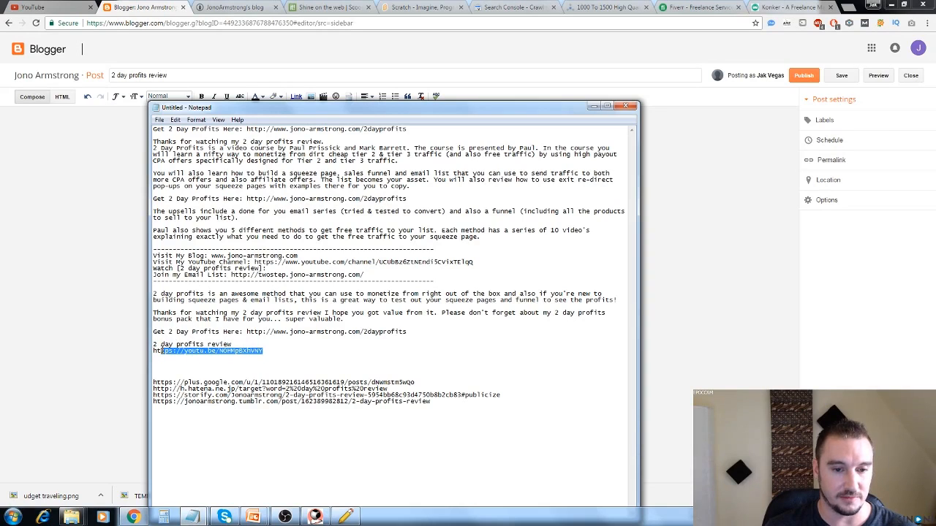
pyautogui.click(334, 348)
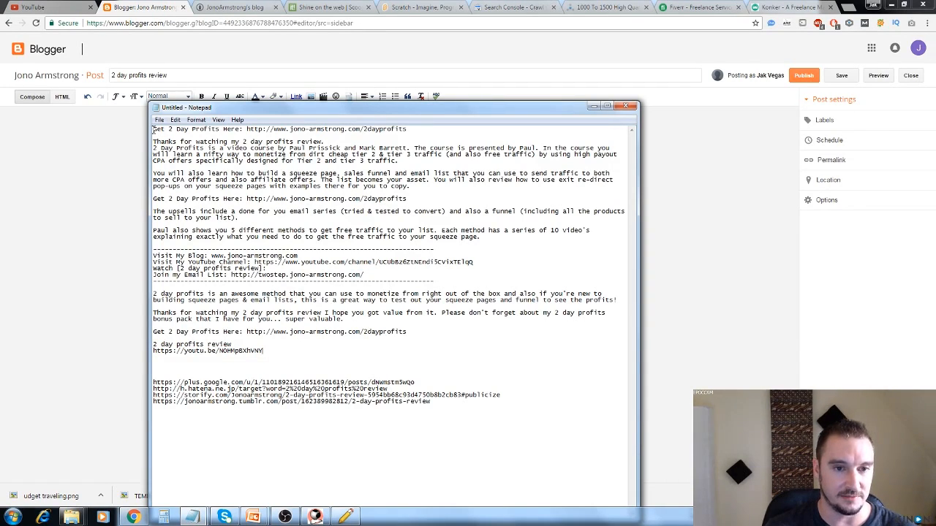
pyautogui.moveTo(153, 129); pyautogui.dragTo(412, 187)
pyautogui.hotkey('ctrl', 'c')
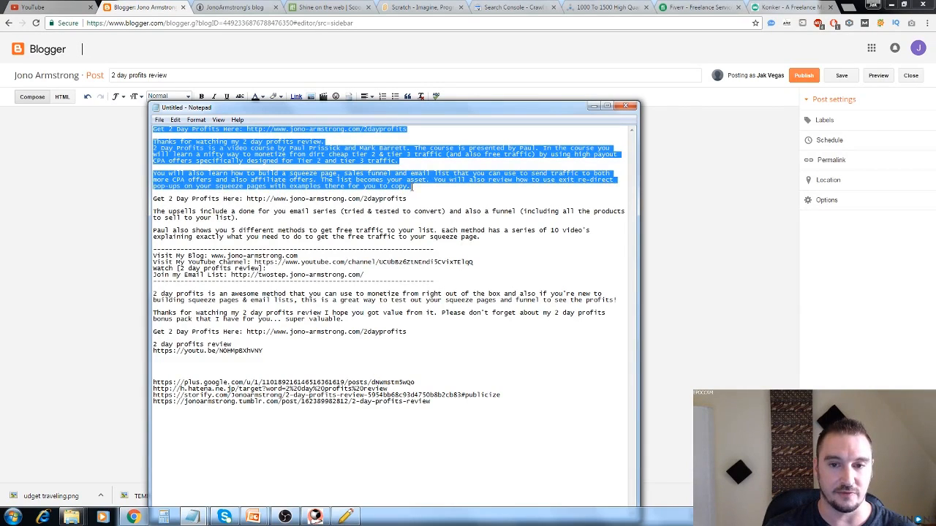
pyautogui.click(68, 234)
pyautogui.hotkey('ctrl', 'v')
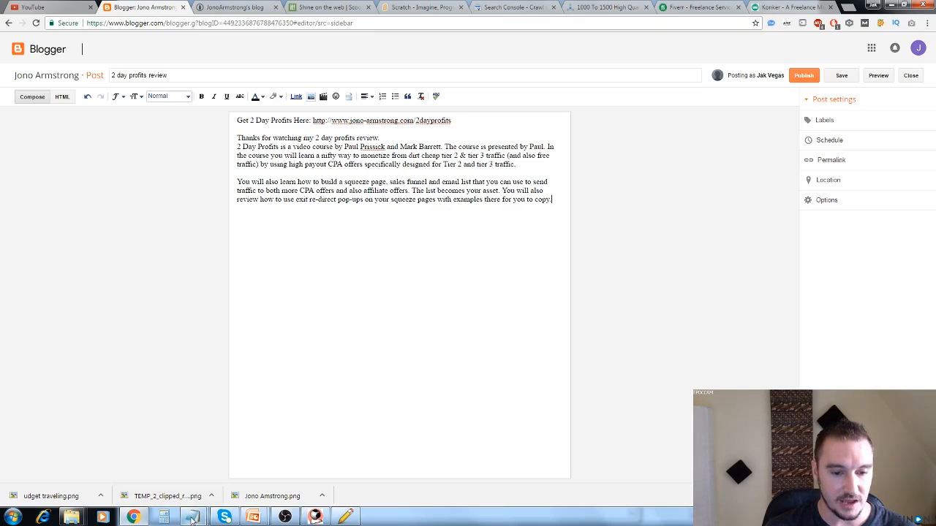
pyautogui.moveTo(191, 517)
pyautogui.click(143, 459)
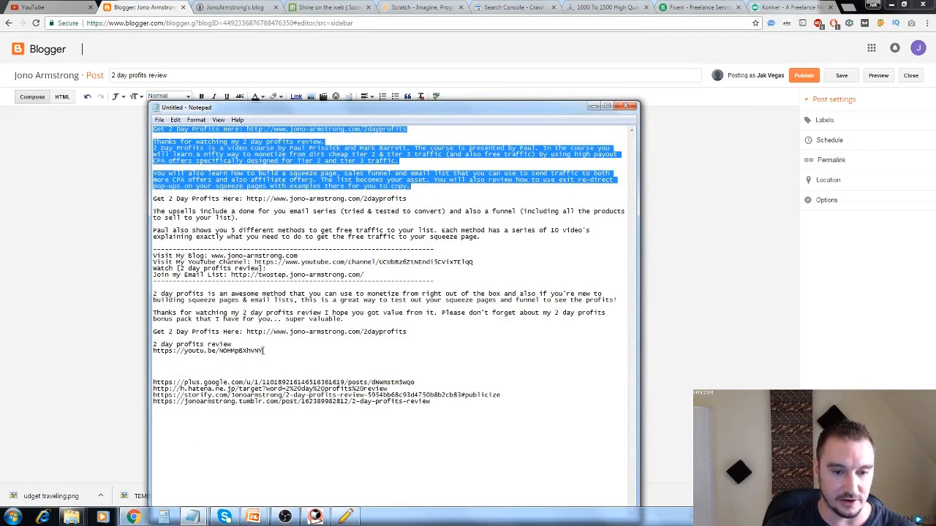
pyautogui.moveTo(264, 351); pyautogui.dragTo(153, 351)
pyautogui.hotkey('ctrl', 'c')
pyautogui.click(135, 357)
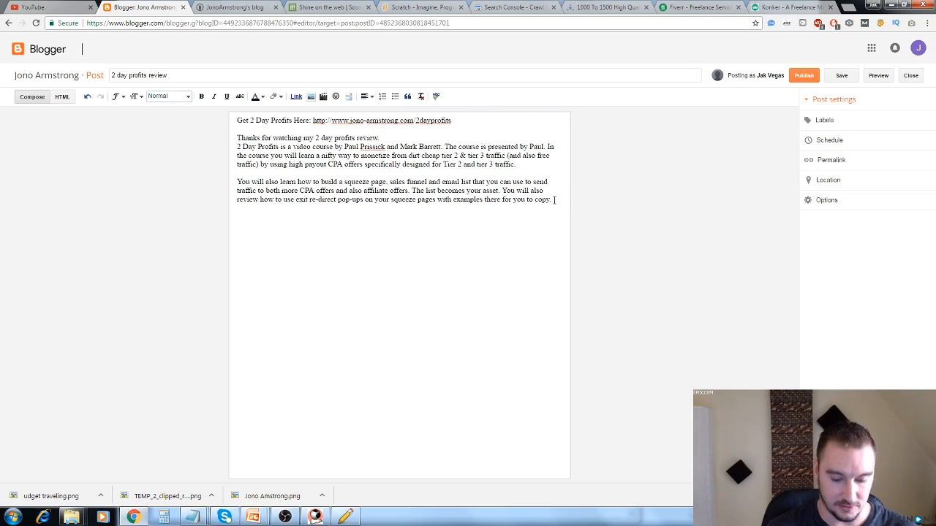
pyautogui.press('Return')
pyautogui.hotkey('ctrl', 'v')
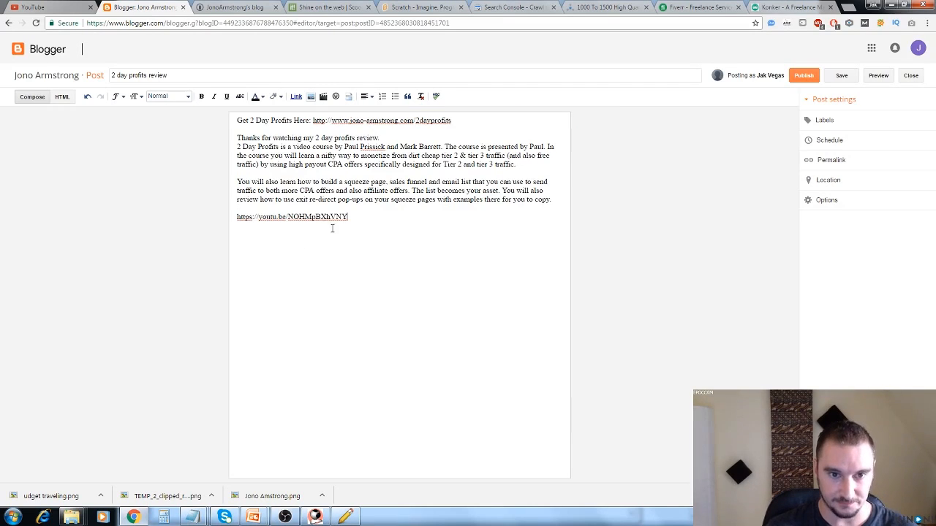
pyautogui.moveTo(351, 217); pyautogui.dragTo(237, 218)
pyautogui.hotkey('ctrl', 'c')
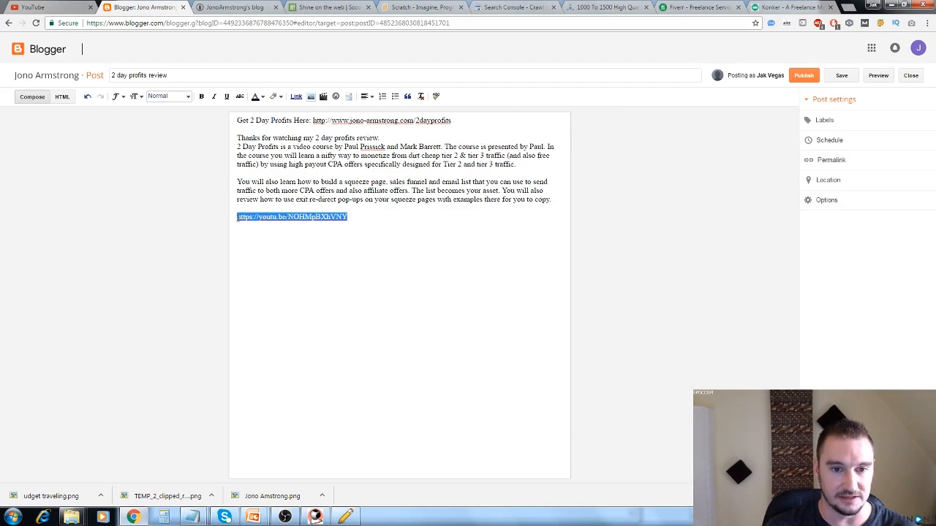
pyautogui.click(297, 98)
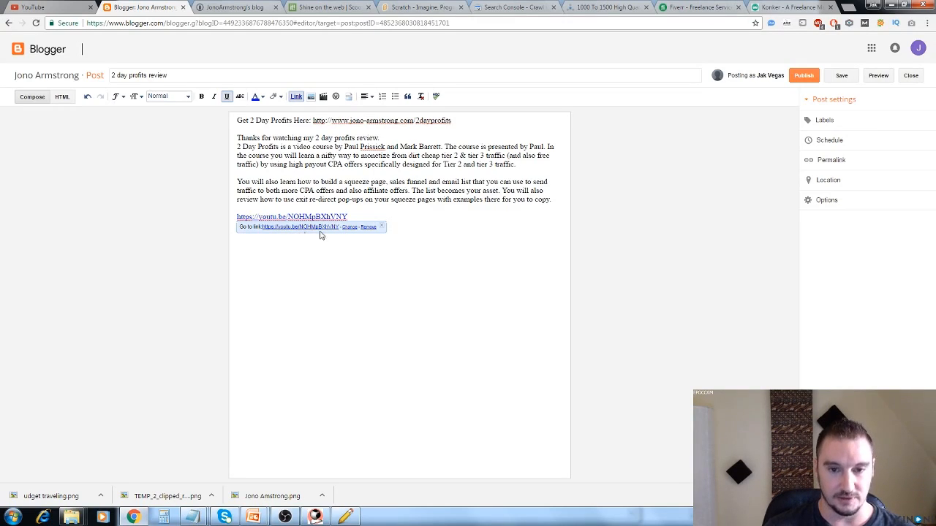
pyautogui.click(354, 225)
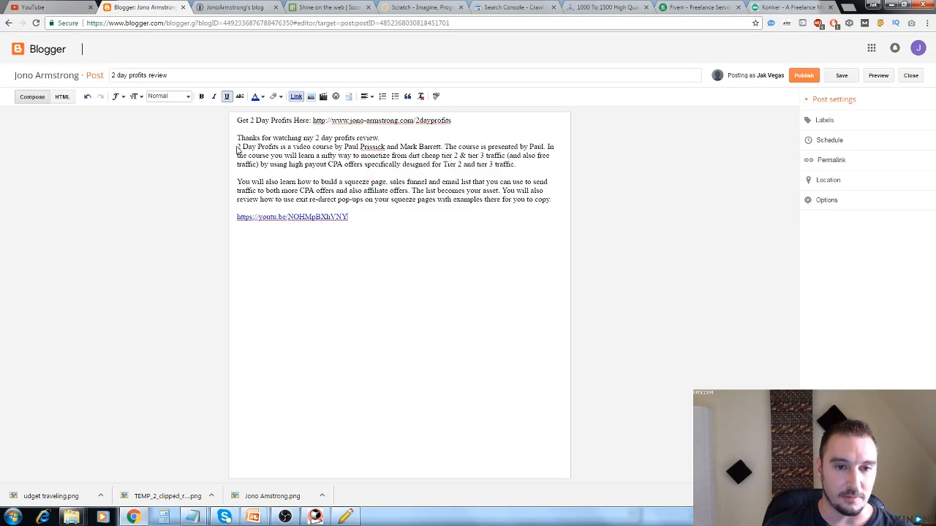
pyautogui.moveTo(238, 147); pyautogui.dragTo(278, 148)
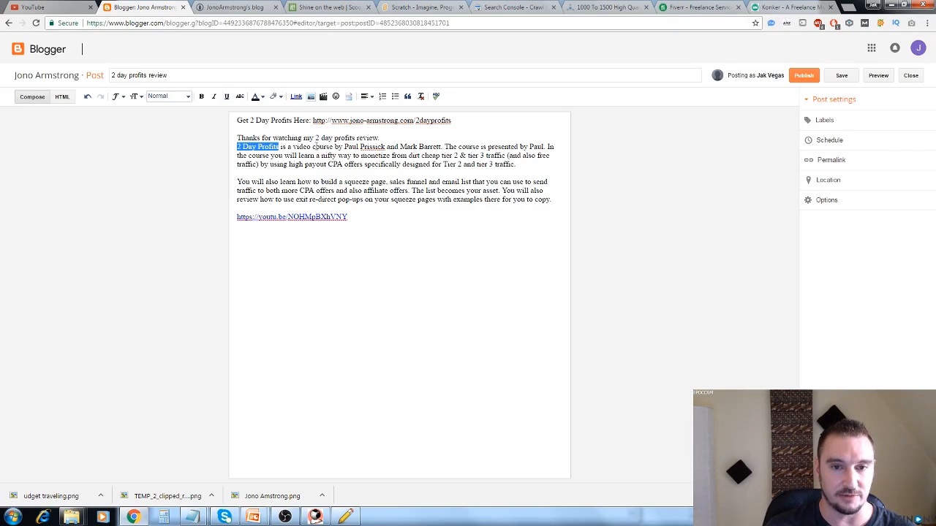
pyautogui.click(296, 95)
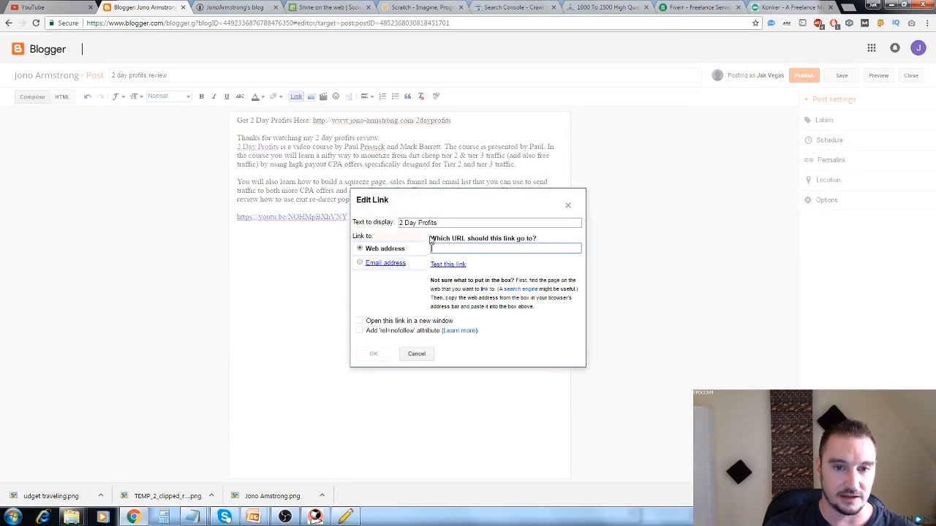
pyautogui.hotkey('ctrl', 'v')
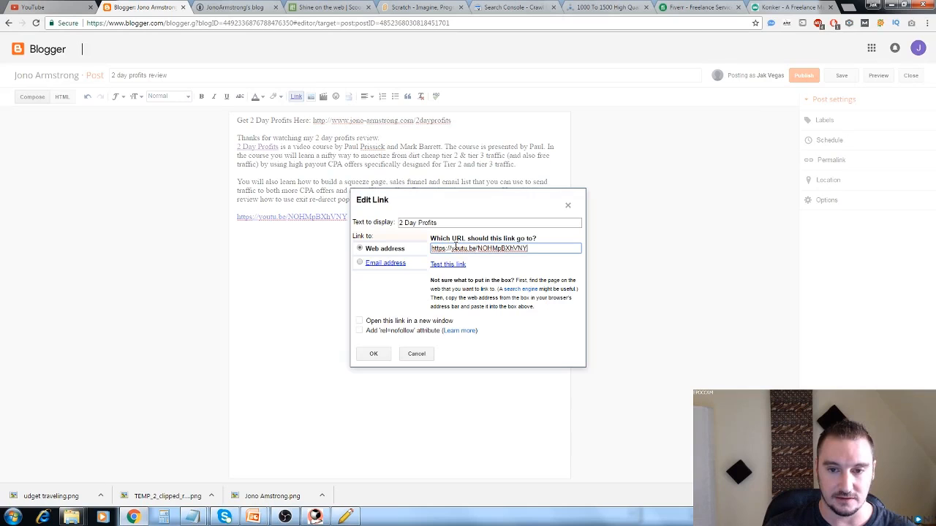
pyautogui.click(373, 353)
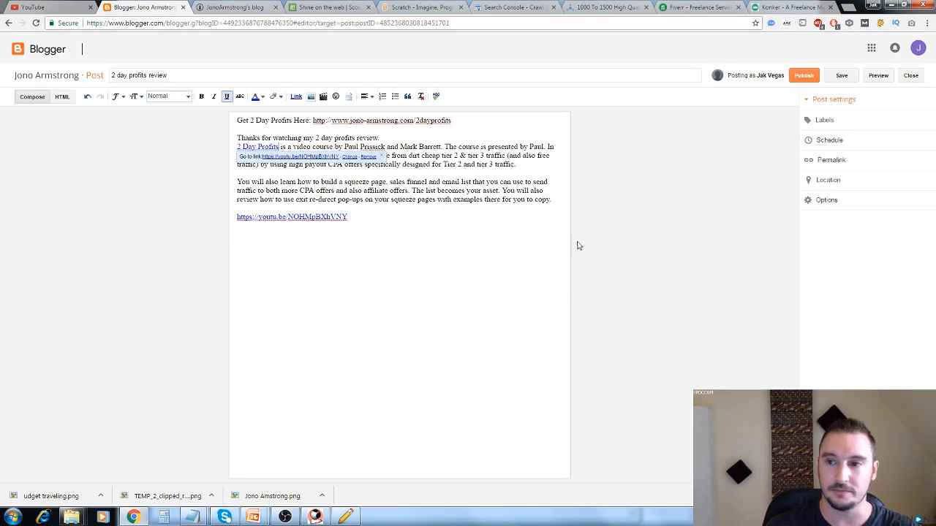
# Publish the Blogger post and open the live "2 day profits review" page from the Google+ share dialog.
pyautogui.click(840, 77)
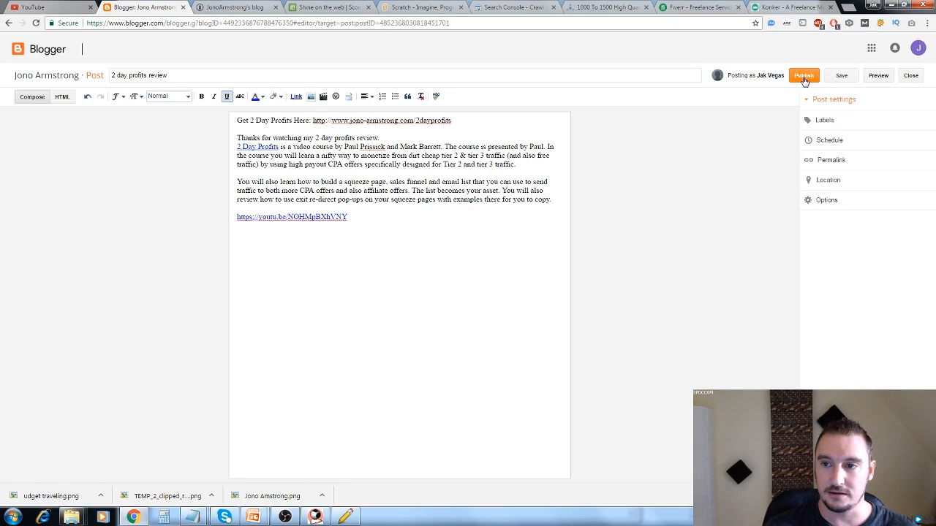
pyautogui.click(804, 76)
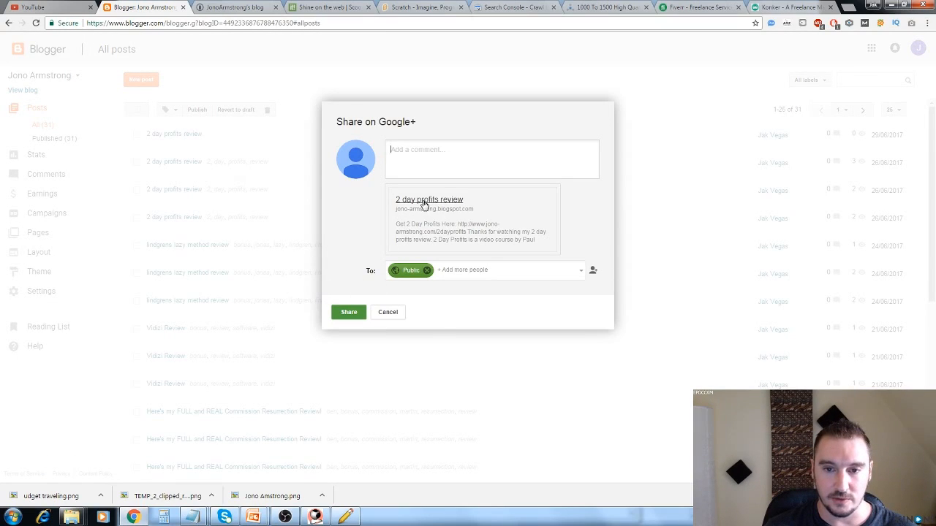
pyautogui.click(423, 203)
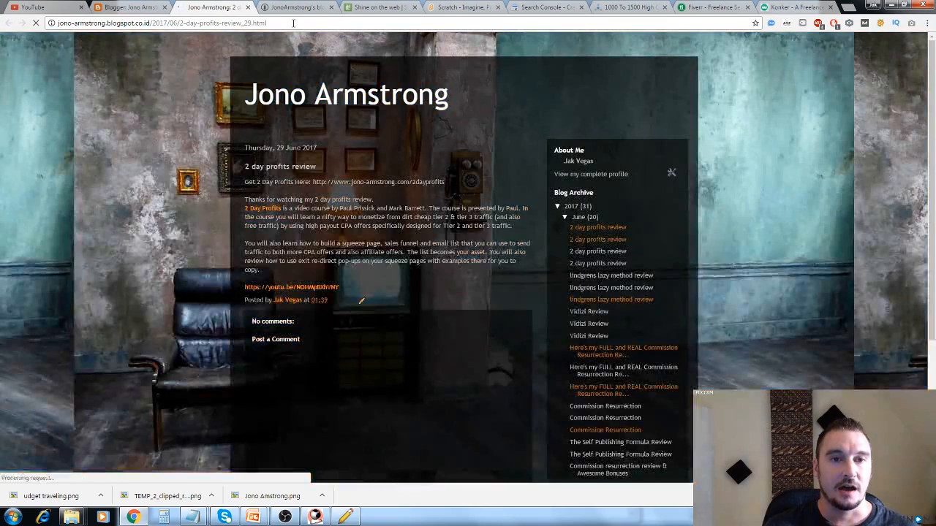
# Copy the live Blogger post's URL, close both Blogger pages, and add the URL below the Tumblr link in the untitled notes.
pyautogui.click(293, 23)
pyautogui.hotkey('ctrl', 'c')
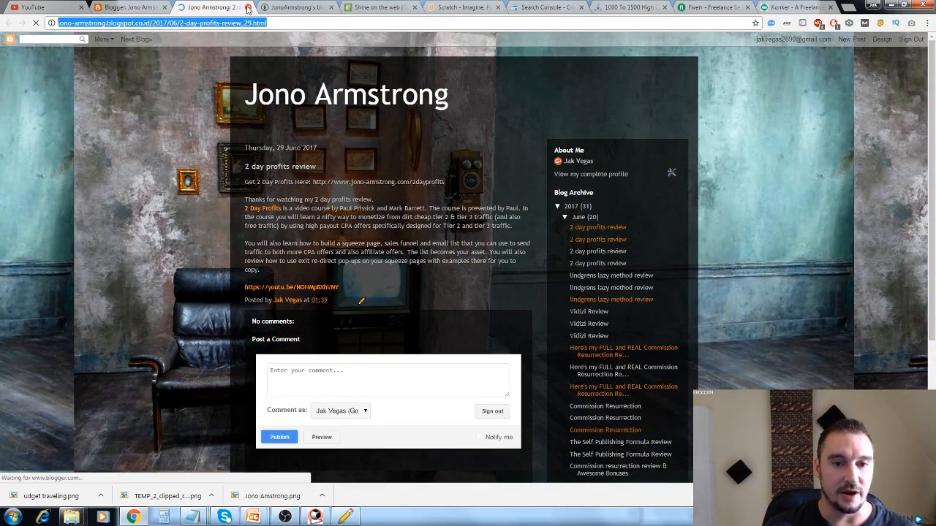
pyautogui.click(247, 8)
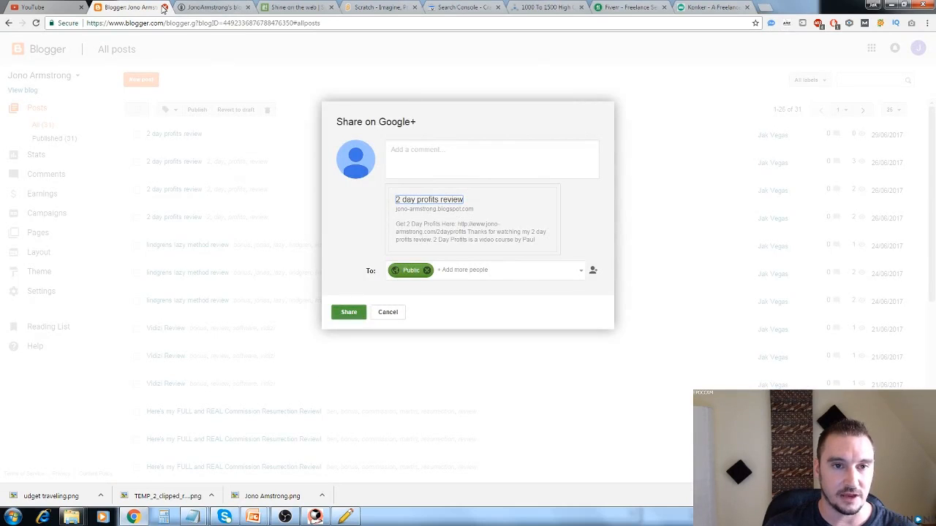
pyautogui.click(165, 8)
pyautogui.moveTo(192, 518)
pyautogui.click(141, 464)
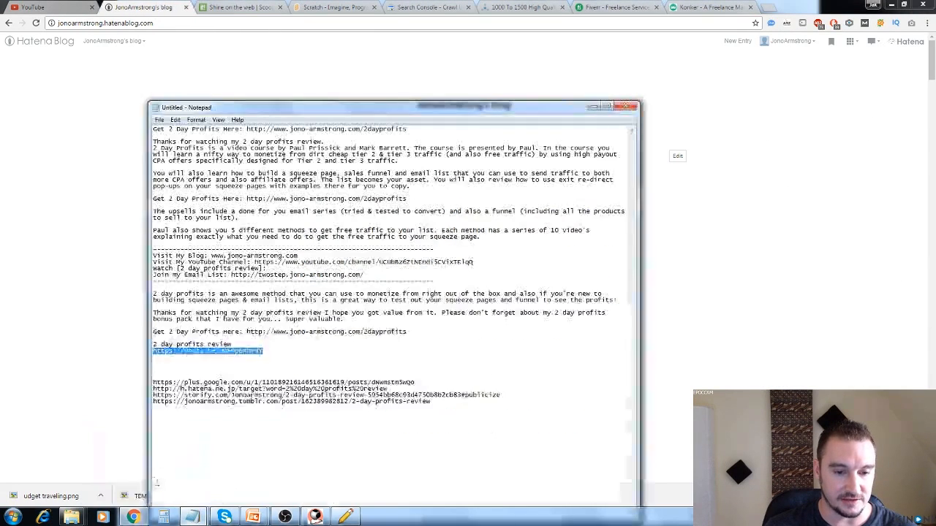
pyautogui.click(442, 402)
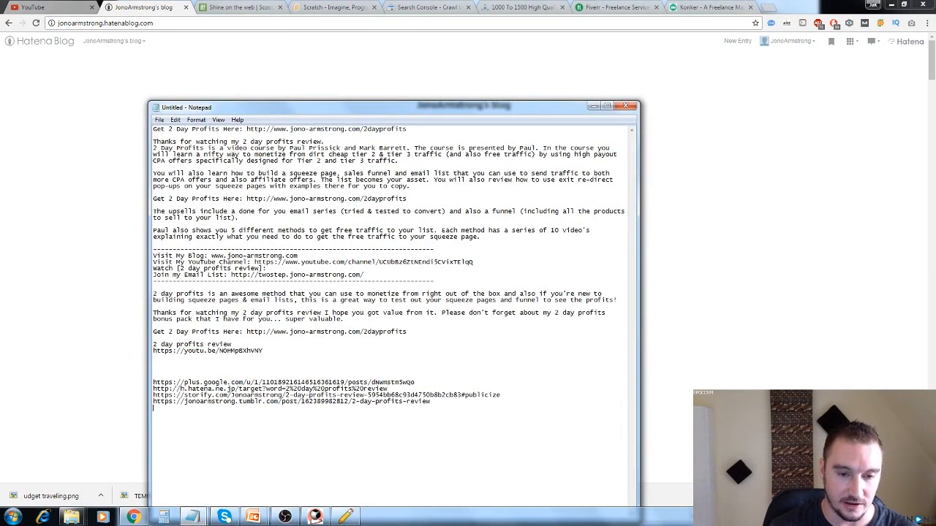
pyautogui.press('Return')
pyautogui.hotkey('ctrl', 'v')
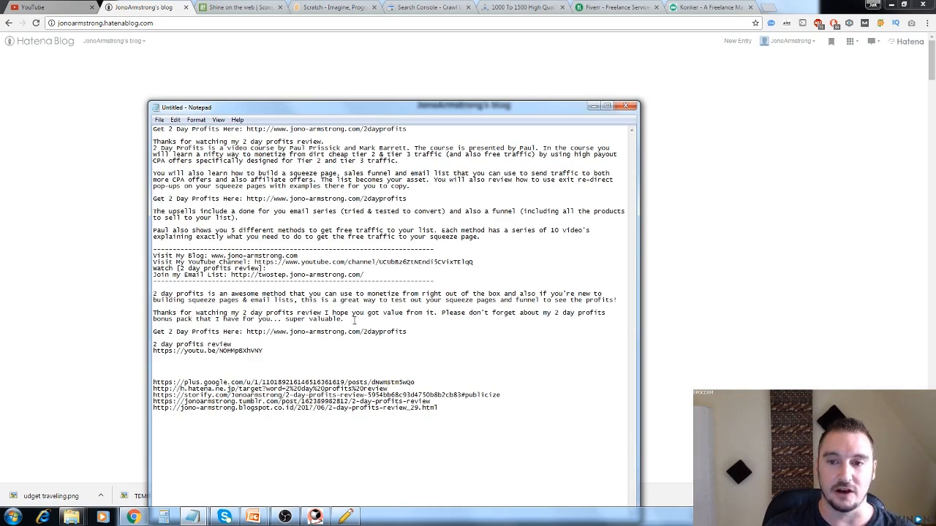
pyautogui.click(592, 107)
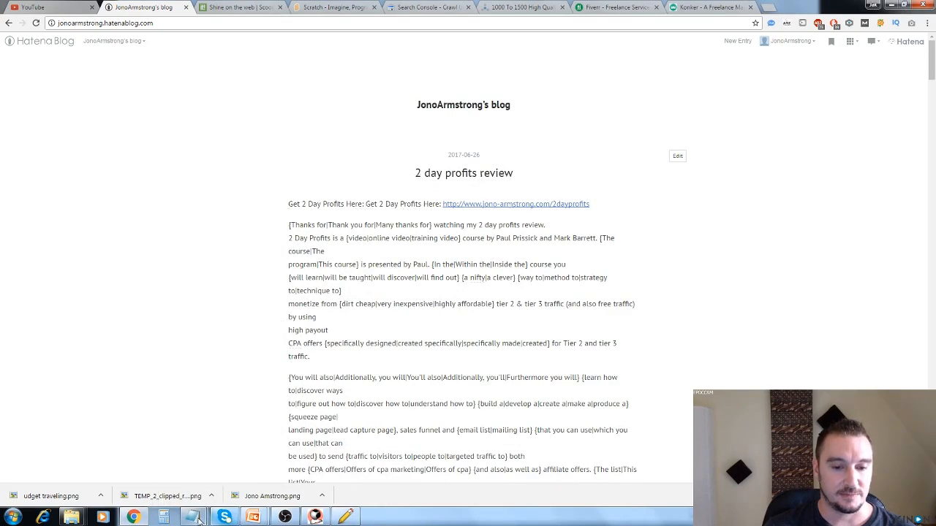
# Check the Backlinks URLs notes for the Hatena Blog instructions, and start a new entry on that blog.
pyautogui.moveTo(199, 521)
pyautogui.click(234, 483)
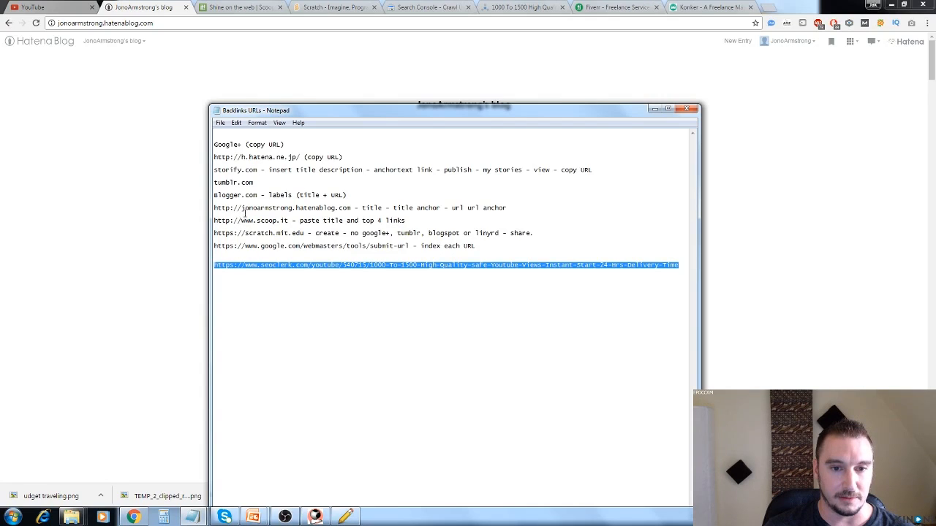
pyautogui.click(245, 210)
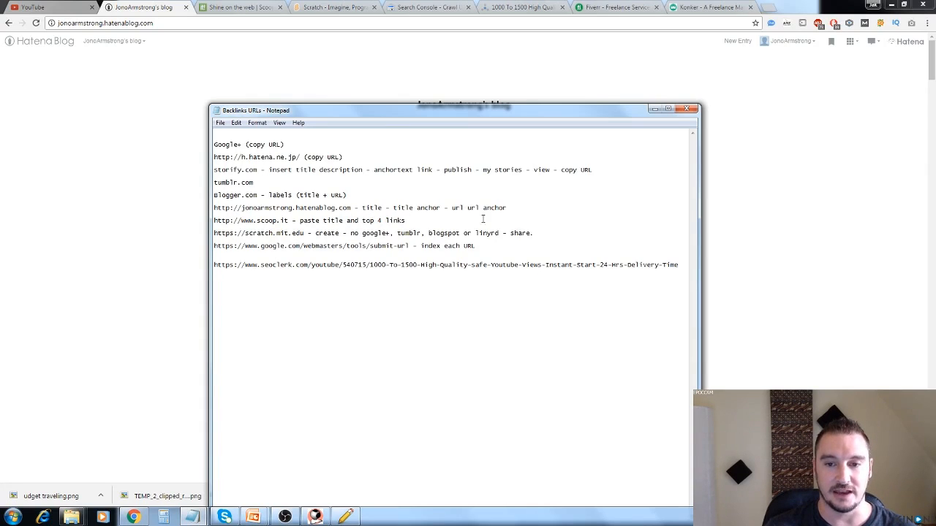
pyautogui.click(146, 207)
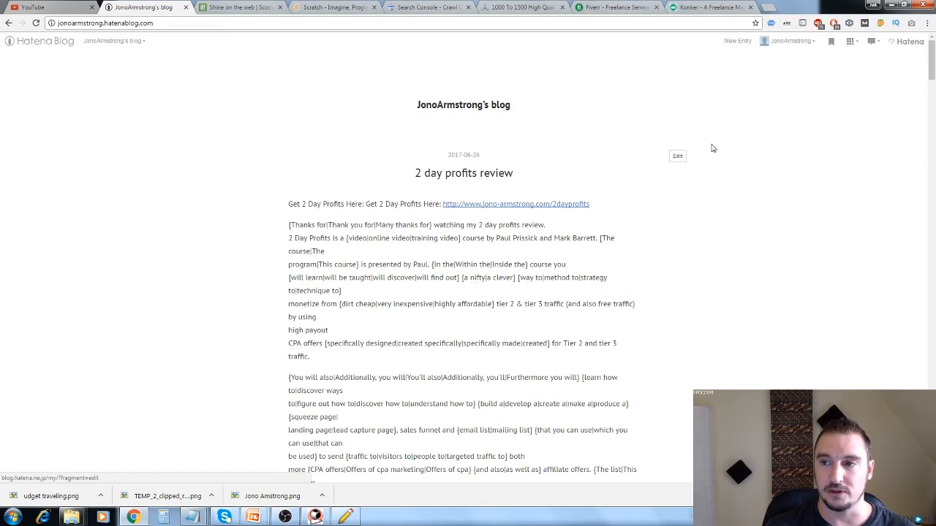
pyautogui.click(736, 41)
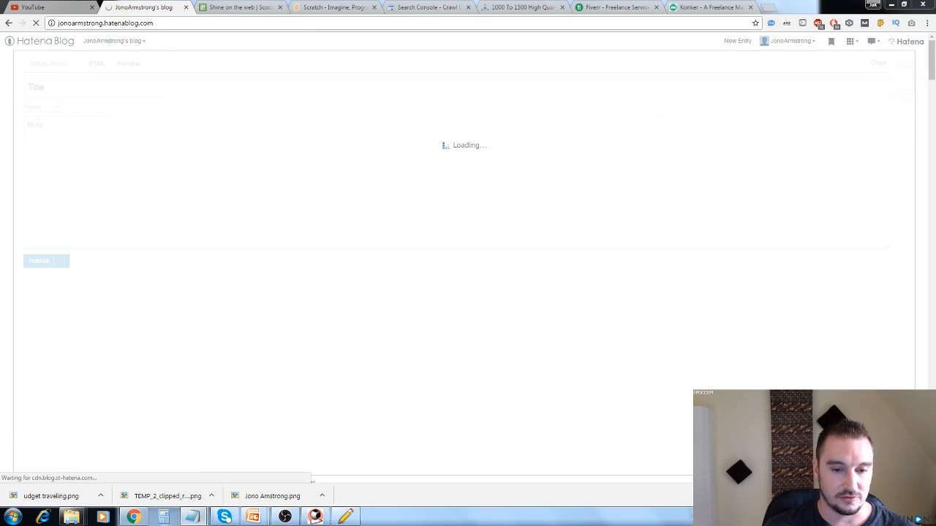
# Title the Hatena Blog entry "2 day profits review" by copying the phrase from the untitled notes.
pyautogui.moveTo(192, 517)
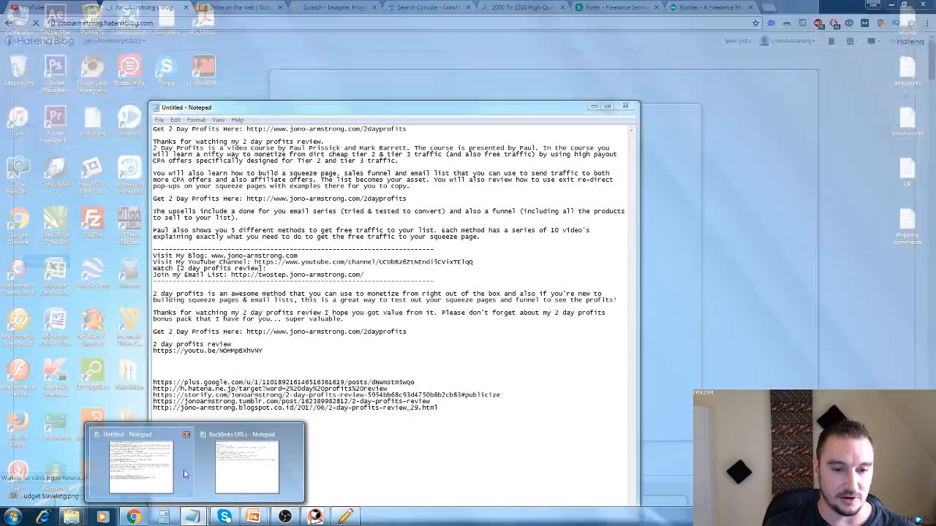
pyautogui.click(184, 474)
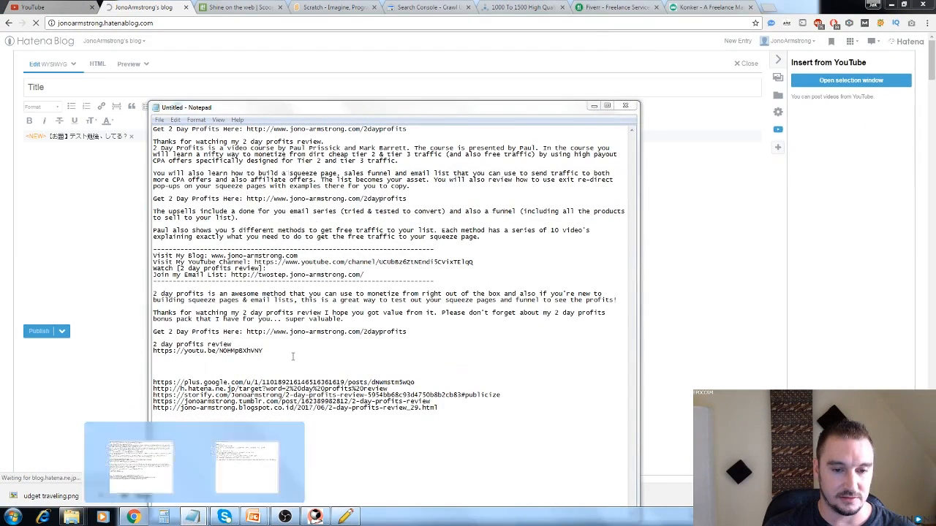
pyautogui.moveTo(233, 345); pyautogui.dragTo(147, 344)
pyautogui.hotkey('ctrl', 'c')
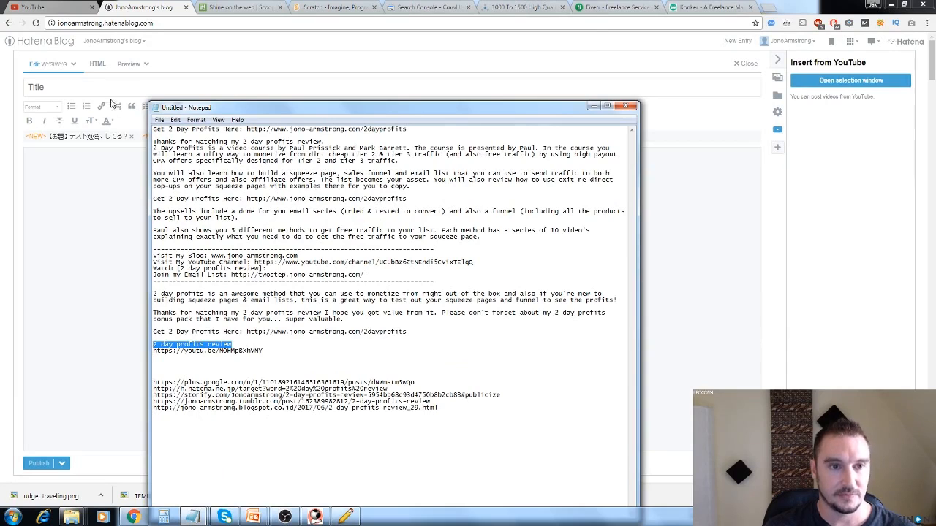
pyautogui.click(109, 88)
pyautogui.hotkey('ctrl', 'v')
pyautogui.click(326, 183)
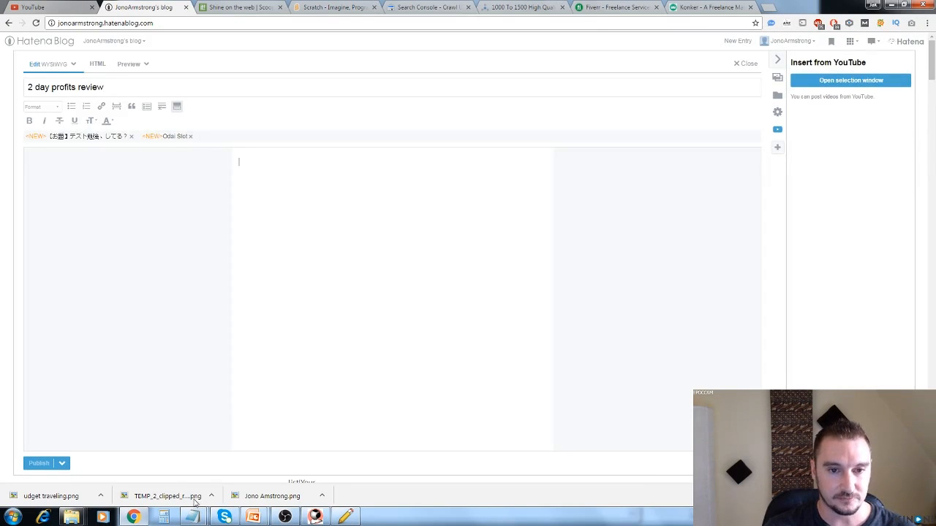
# Fill the Hatena Blog entry body with the notes' paragraphs from "You will also learn how" through "free traffic to your squeeze page.".
pyautogui.moveTo(191, 517)
pyautogui.click(154, 465)
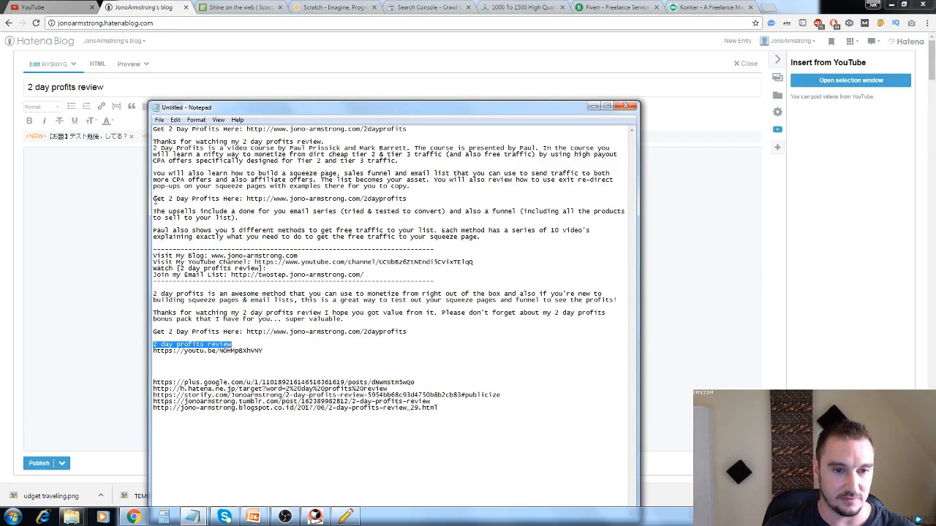
pyautogui.moveTo(153, 172); pyautogui.dragTo(487, 238)
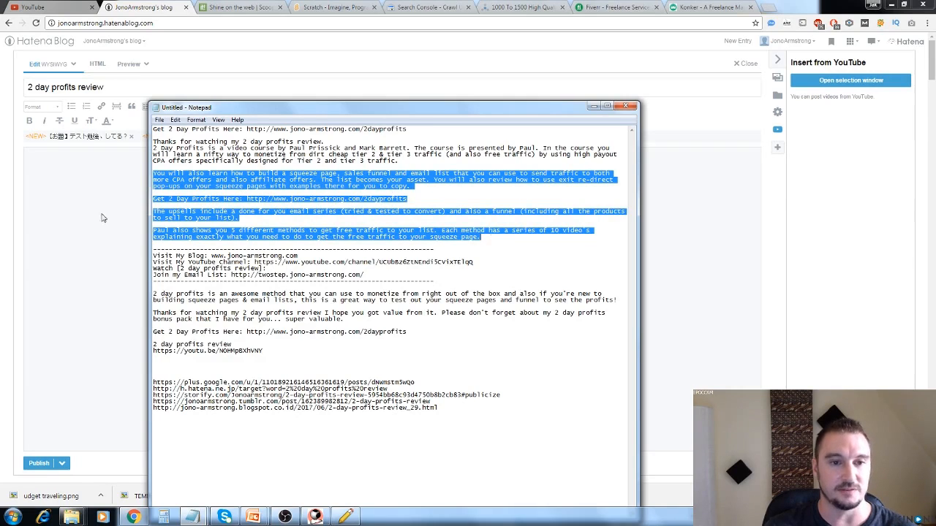
pyautogui.click(102, 217)
pyautogui.hotkey('ctrl', 'v')
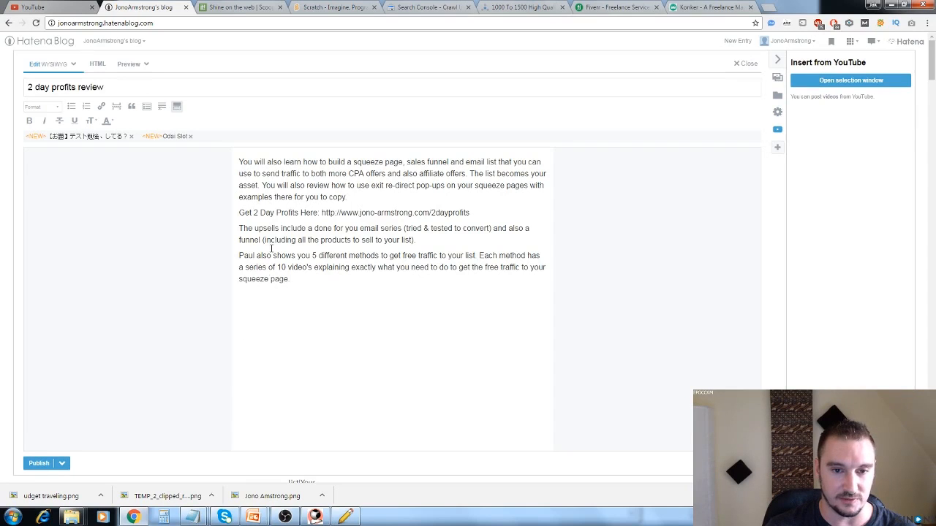
pyautogui.moveTo(192, 517)
pyautogui.click(141, 460)
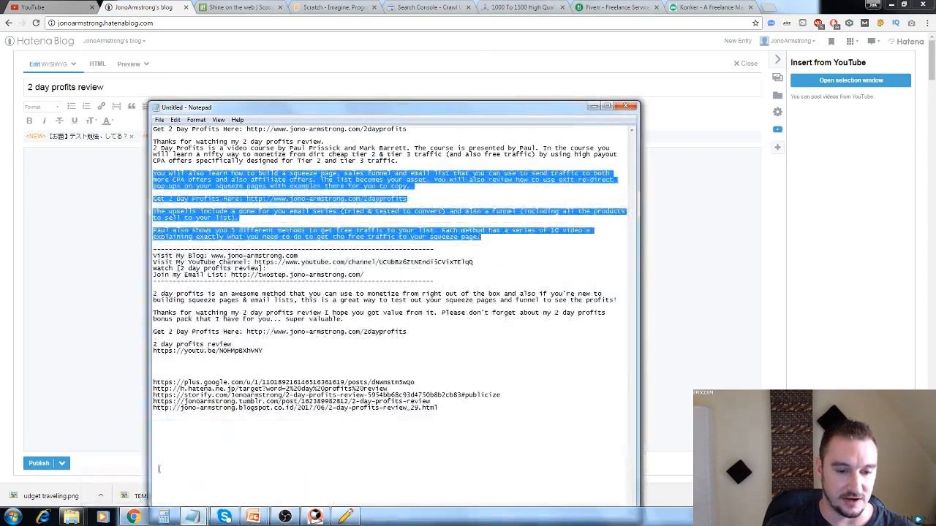
pyautogui.moveTo(266, 351); pyautogui.dragTo(152, 352)
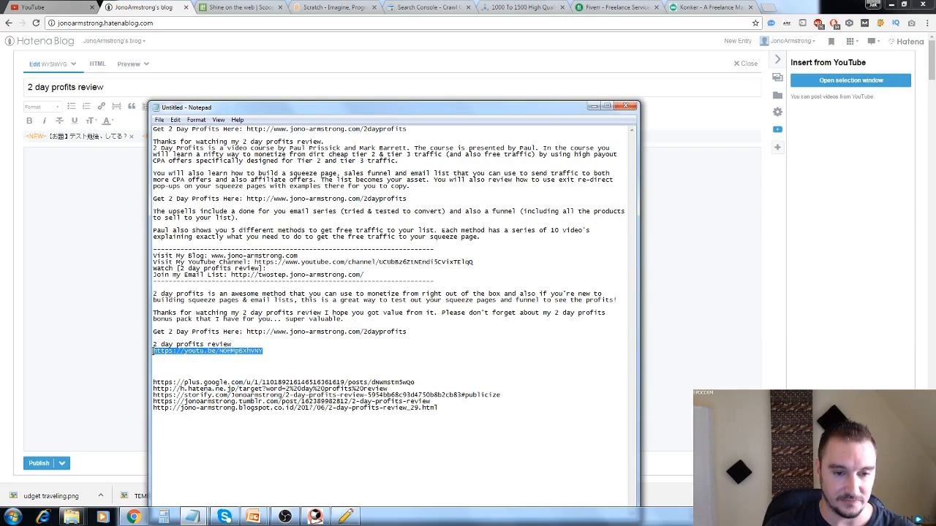
pyautogui.click(100, 333)
pyautogui.moveTo(472, 210); pyautogui.dragTo(320, 209)
pyautogui.hotkey('ctrl', 'v')
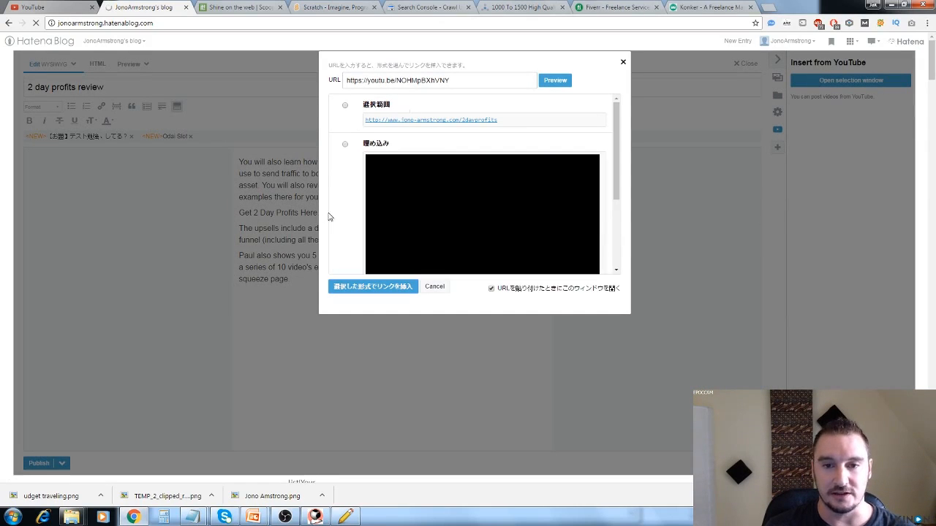
# Review the link format options and insert the YouTube link on the selected web address text using the 選択範囲 format.
pyautogui.scroll(-2, 334, 219)
pyautogui.scroll(-2, 336, 220)
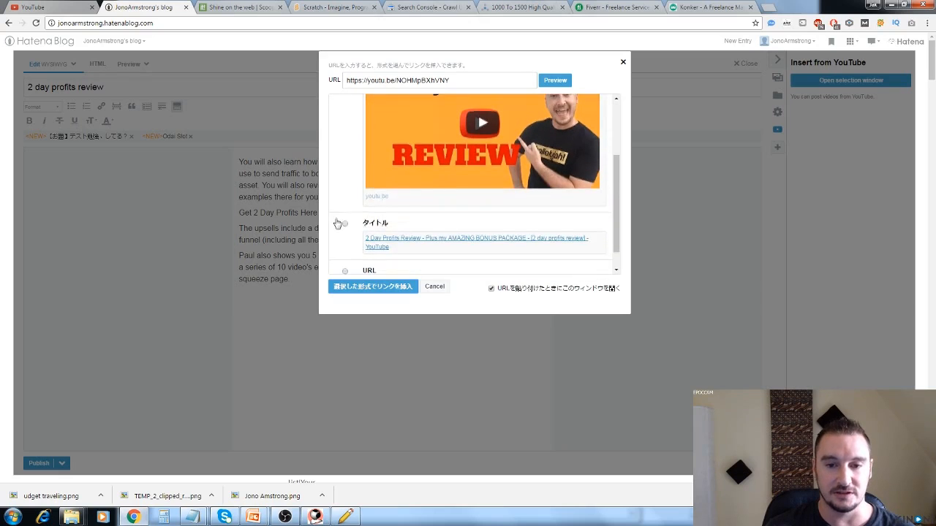
pyautogui.scroll(4, 337, 218)
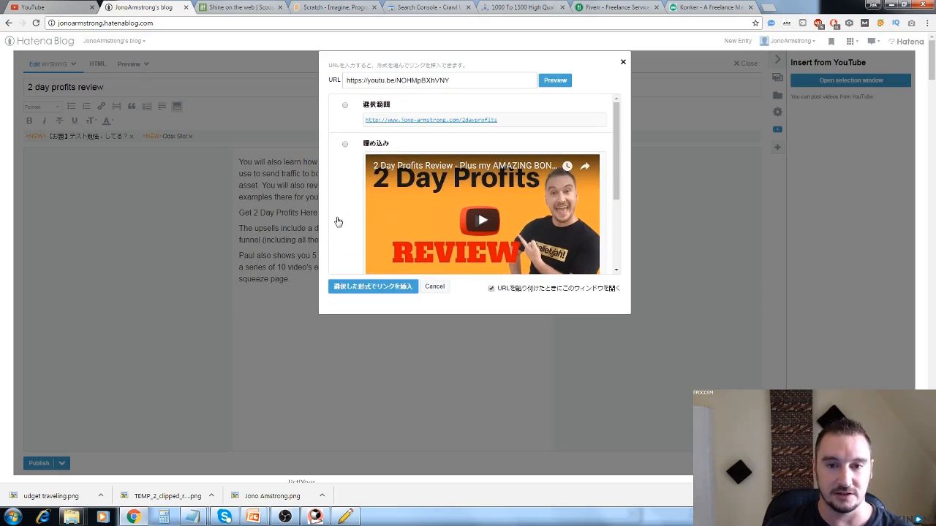
pyautogui.click(345, 107)
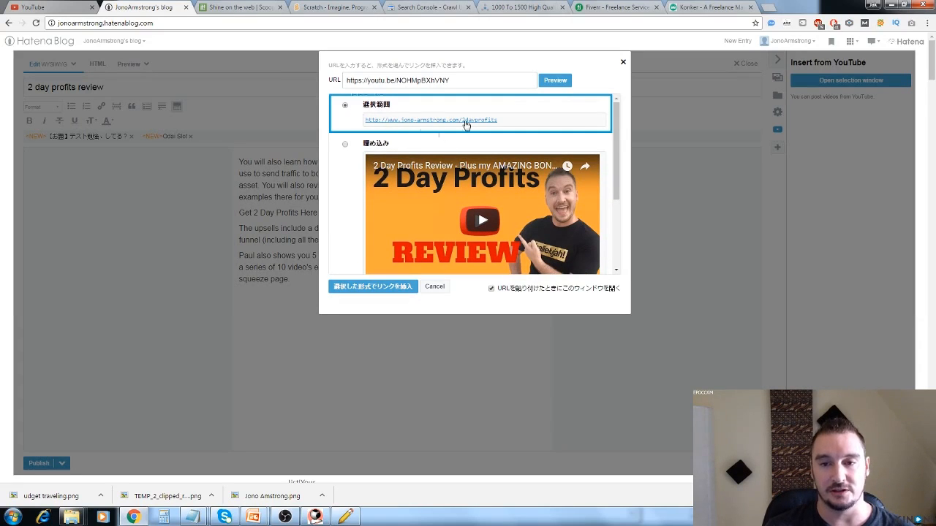
pyautogui.scroll(-1, 340, 249)
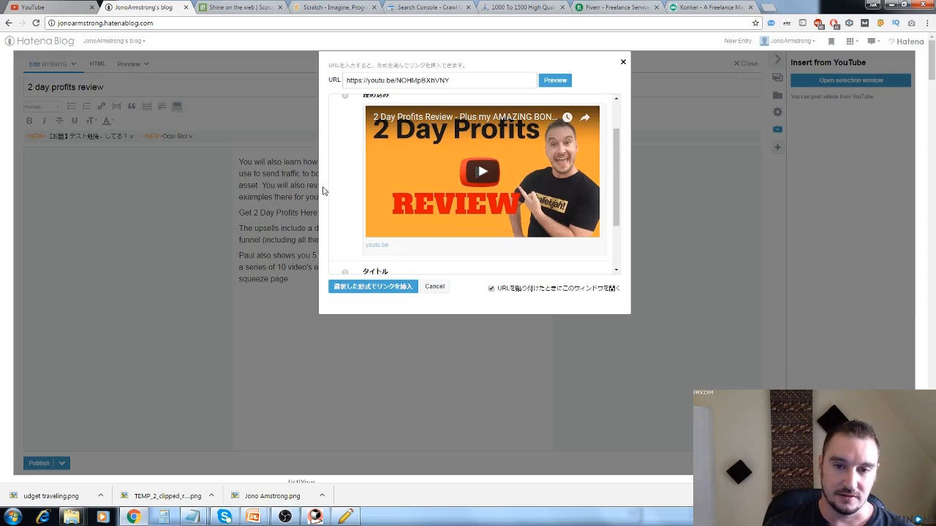
pyautogui.scroll(-2, 341, 215)
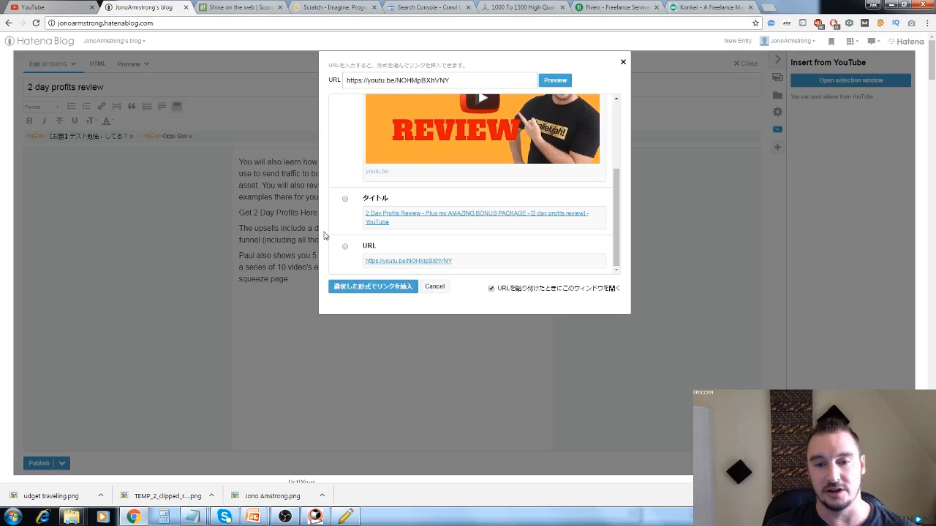
pyautogui.scroll(5, 328, 239)
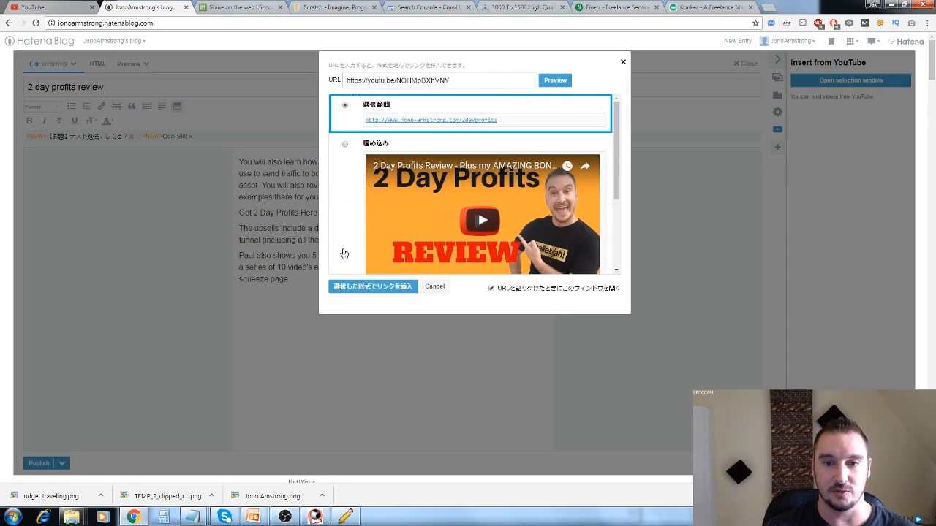
pyautogui.click(372, 288)
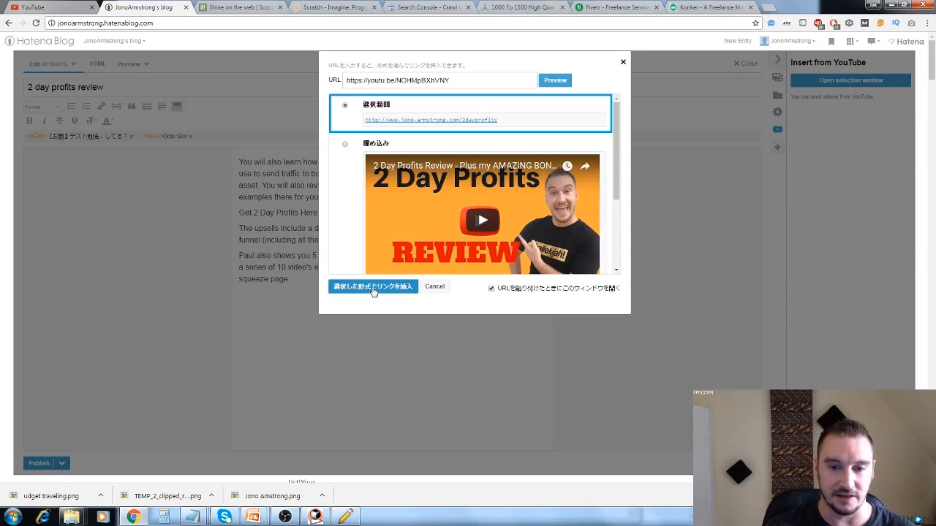
pyautogui.click(365, 285)
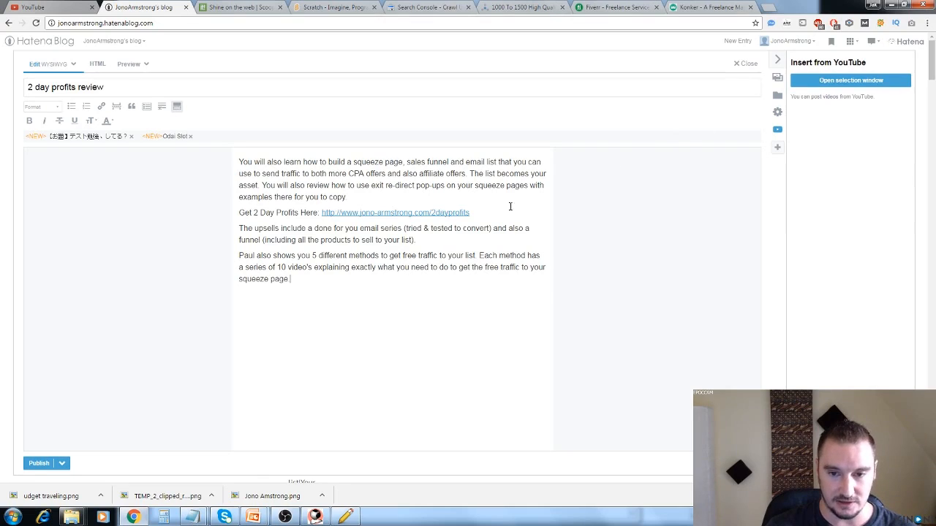
# Embed the YouTube video on a new line below the upsells paragraph using the 埋め込み format.
pyautogui.press('Return')
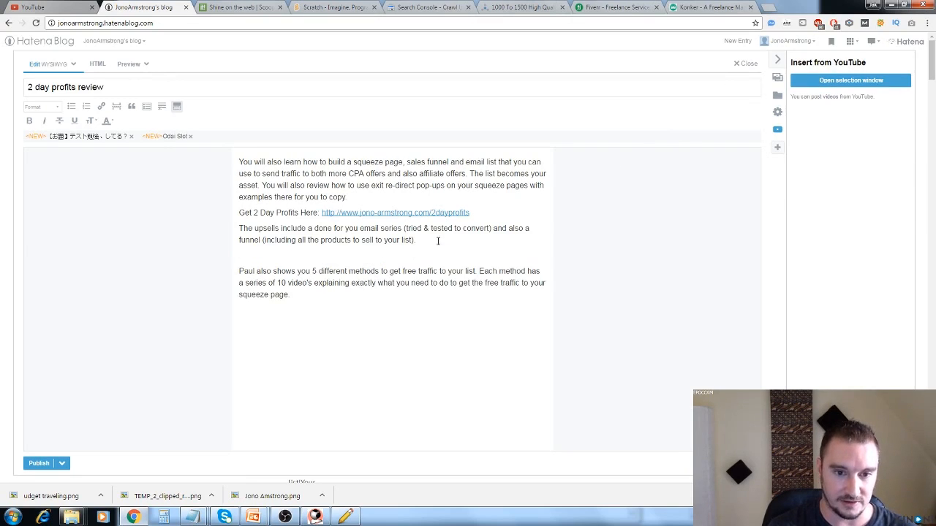
pyautogui.hotkey('ctrl', 'v')
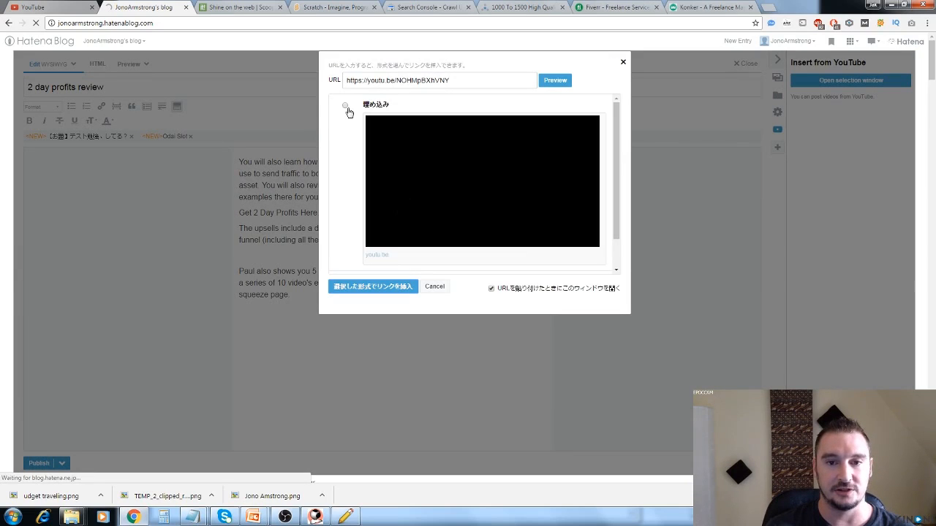
pyautogui.click(345, 107)
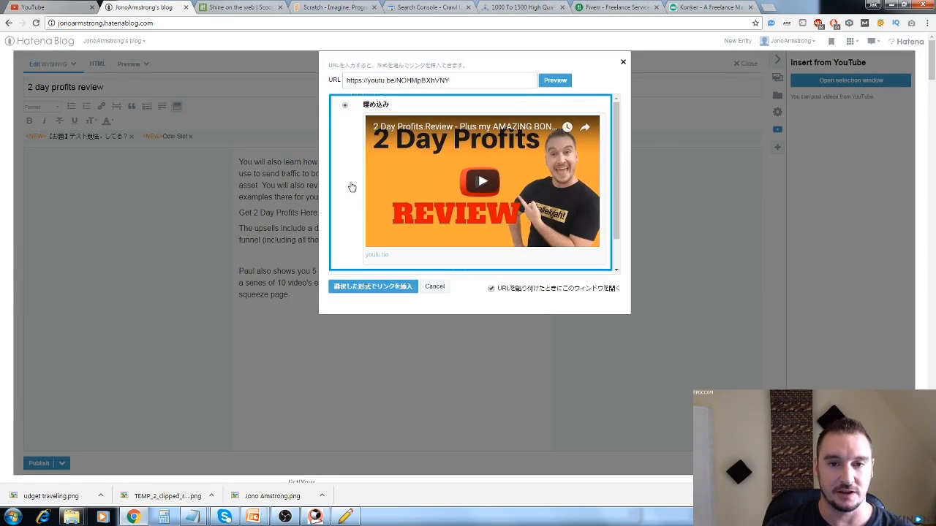
pyautogui.click(366, 289)
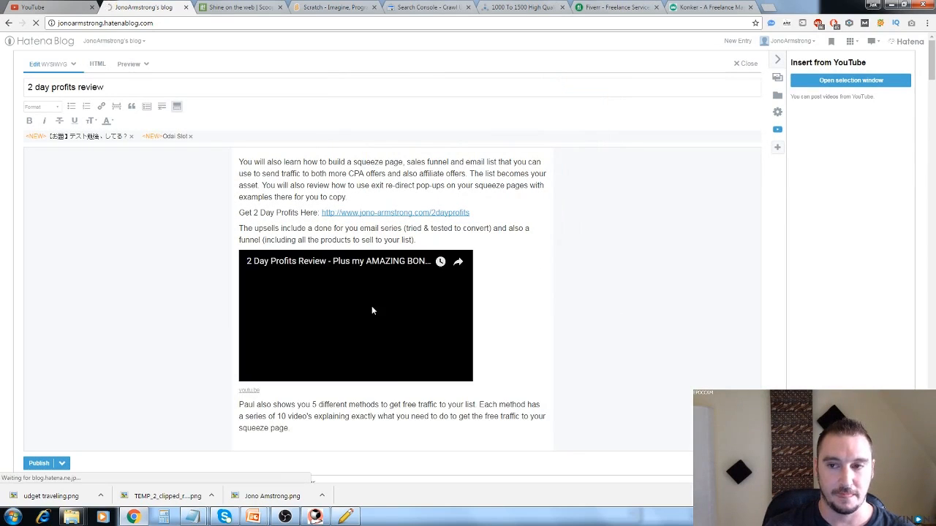
# Check the Hatena Blog instructions in the Backlinks URLs notes and publish the entry.
pyautogui.moveTo(192, 517)
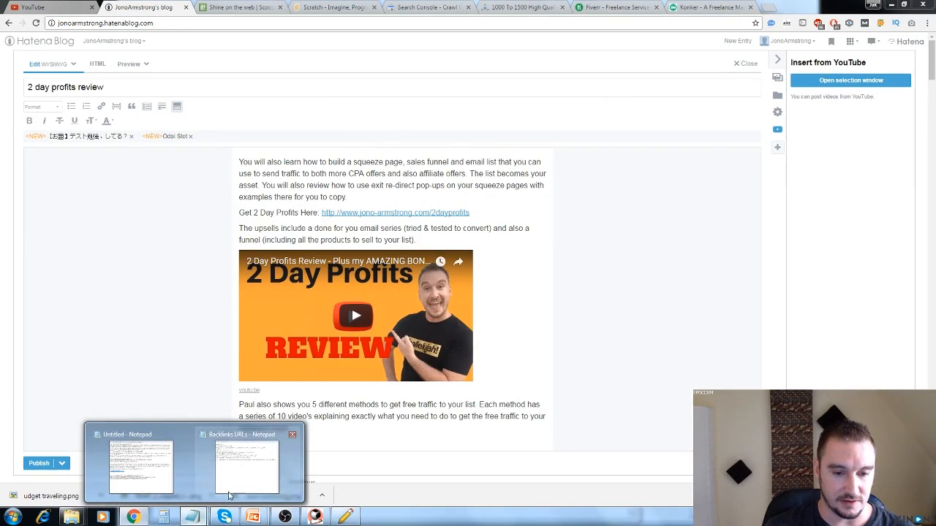
pyautogui.click(300, 437)
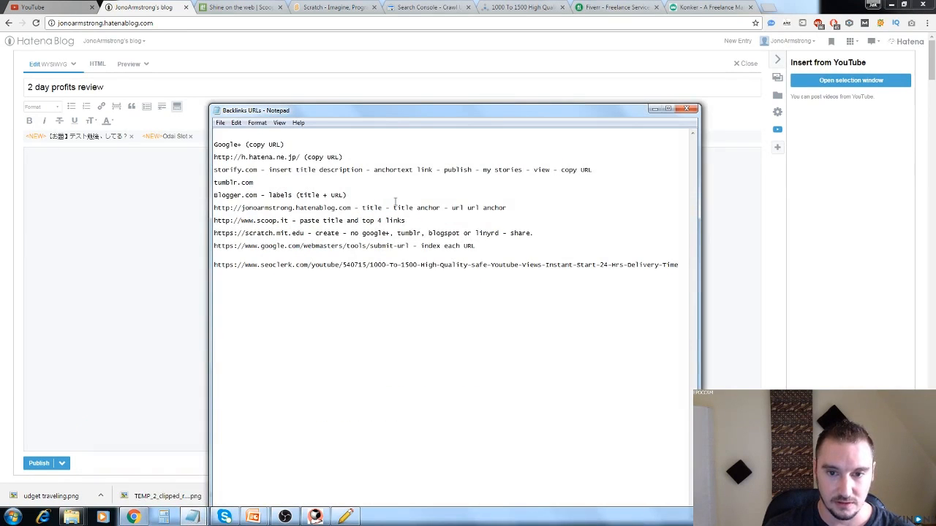
pyautogui.click(653, 110)
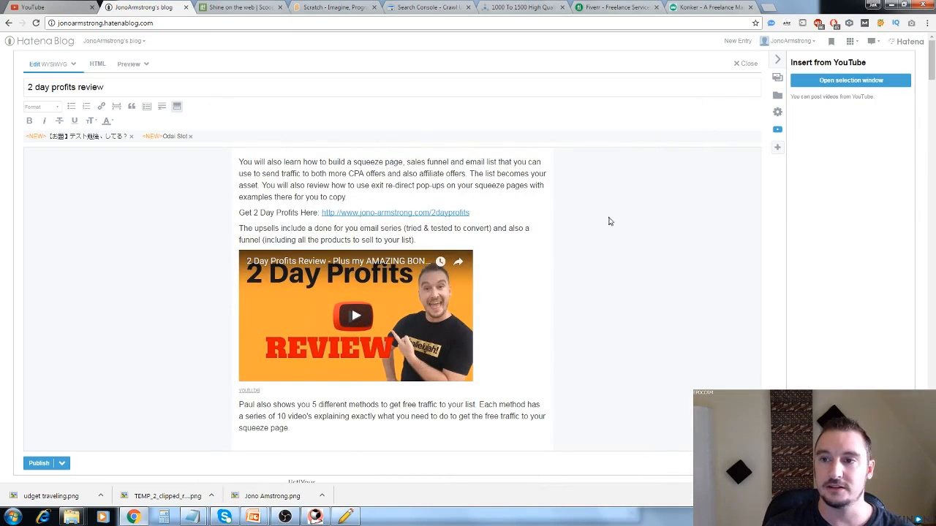
pyautogui.click(38, 463)
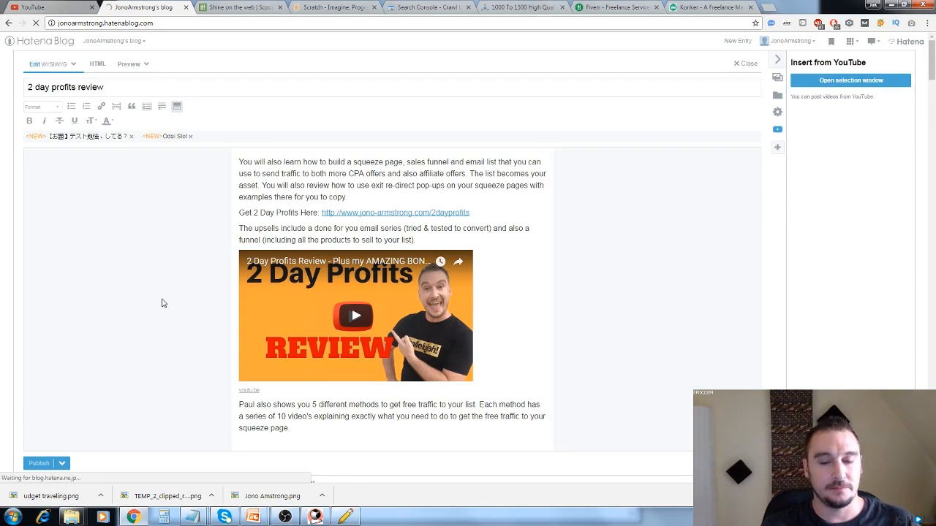
# Switch to the Scoop.it page and check the Backlinks URLs notes for its posting instructions.
pyautogui.click(241, 8)
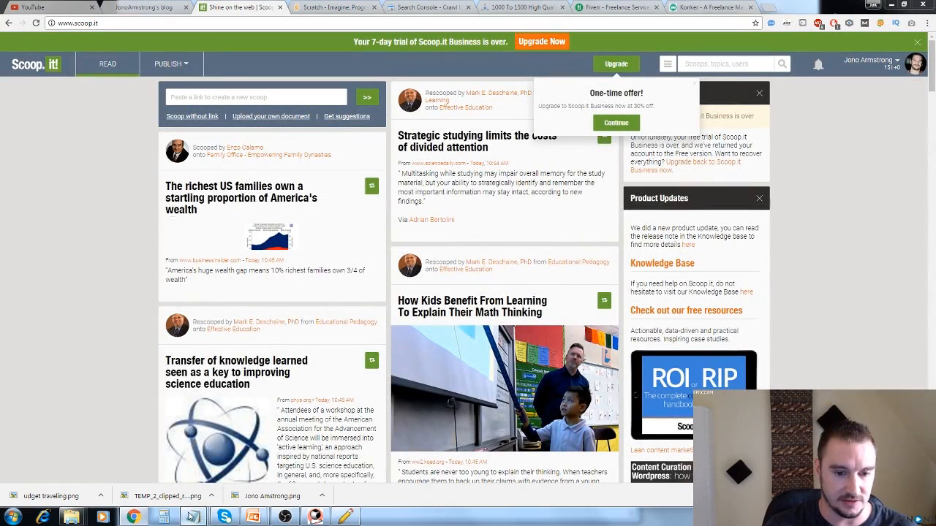
pyautogui.moveTo(192, 517)
pyautogui.click(208, 461)
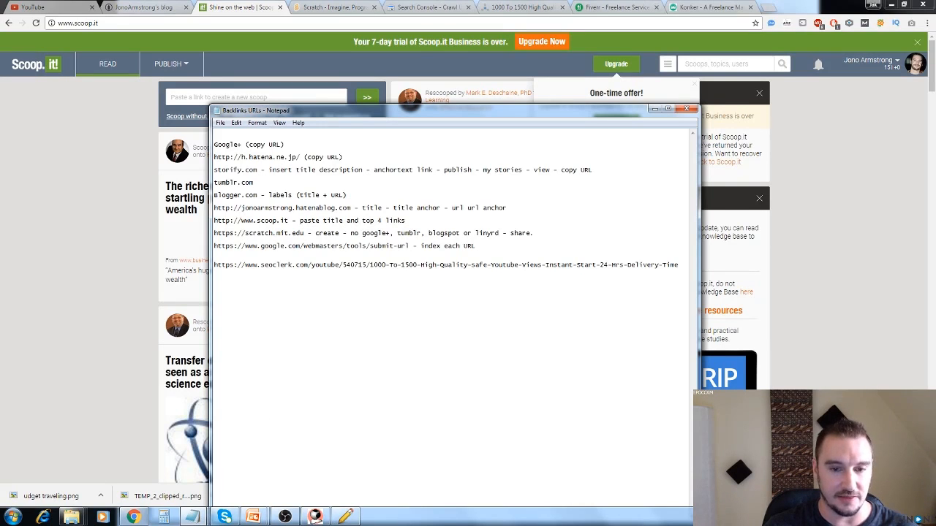
pyautogui.moveTo(191, 516)
pyautogui.click(251, 468)
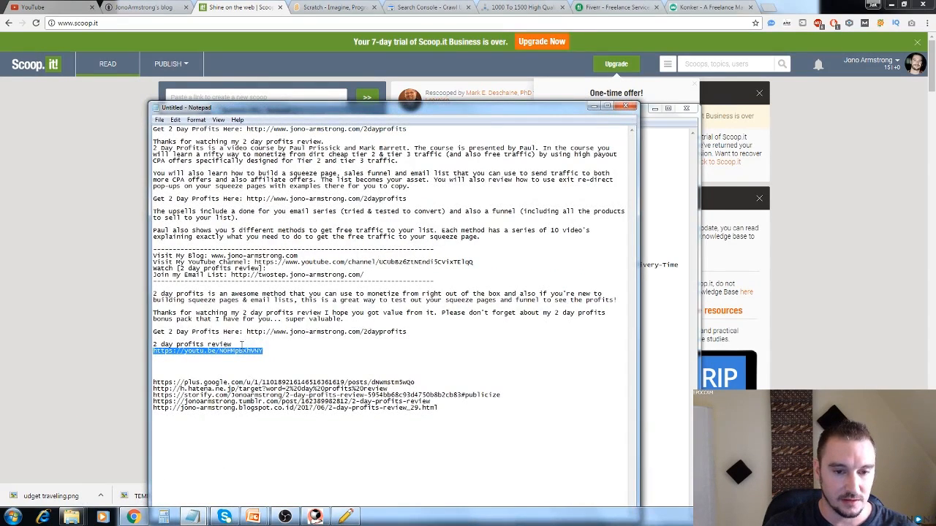
pyautogui.click(232, 345)
pyautogui.keyDown('shift'); pyautogui.click(155, 343); pyautogui.keyUp('shift')
pyautogui.click(110, 333)
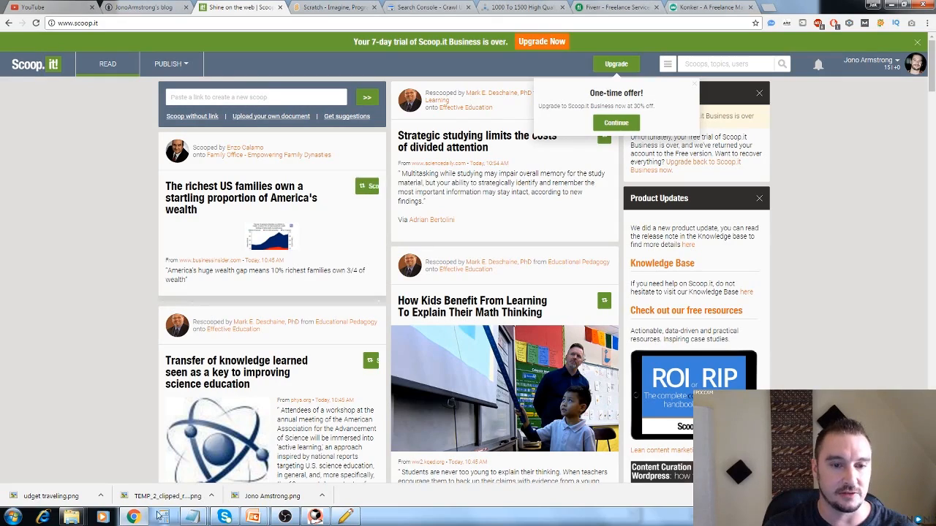
pyautogui.click(137, 471)
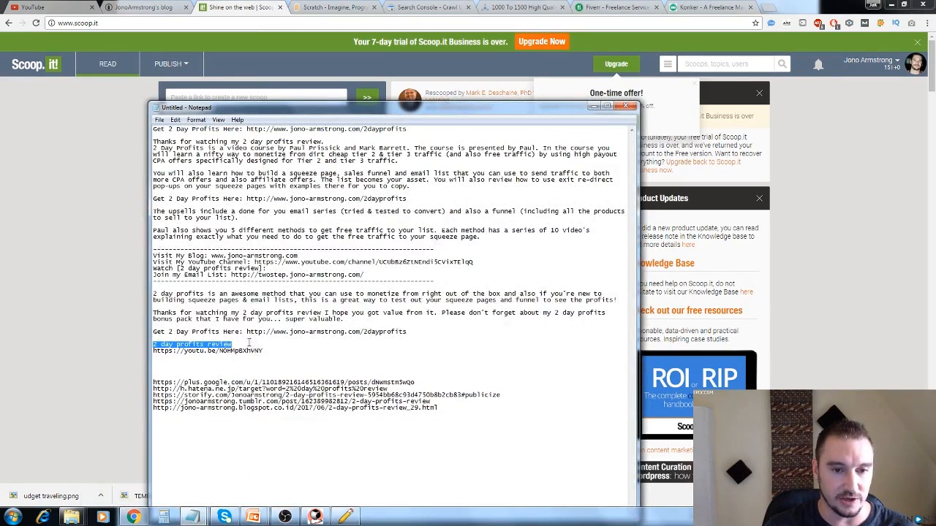
pyautogui.moveTo(266, 350); pyautogui.dragTo(156, 354)
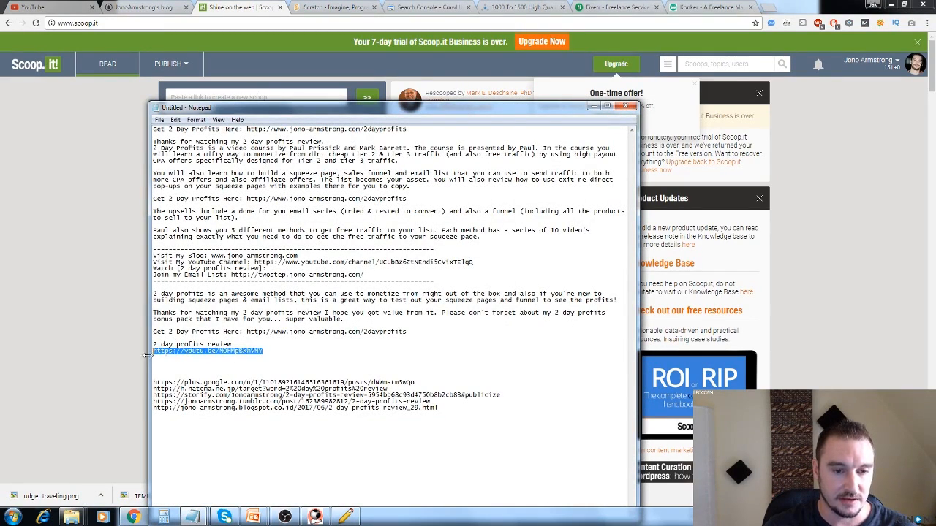
pyautogui.hotkey('ctrl', 'c')
pyautogui.click(145, 355)
pyautogui.click(260, 98)
pyautogui.hotkey('ctrl', 'v')
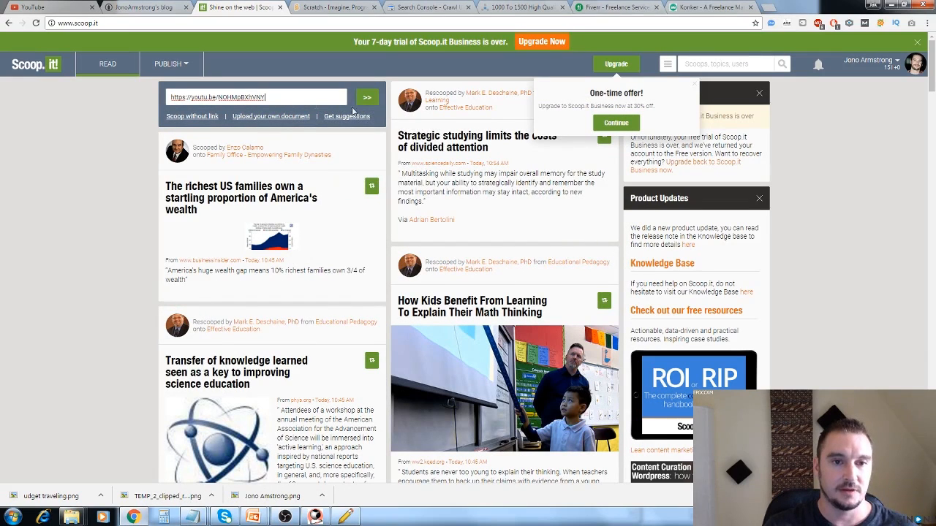
pyautogui.click(368, 97)
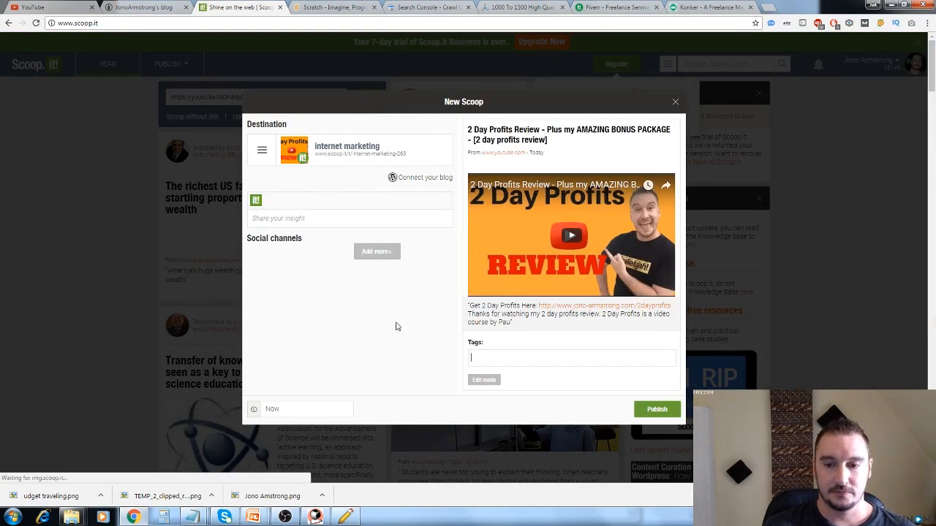
# Tag the scoop "2 day profits review" and publish it to the internet marketing topic.
pyautogui.click(496, 362)
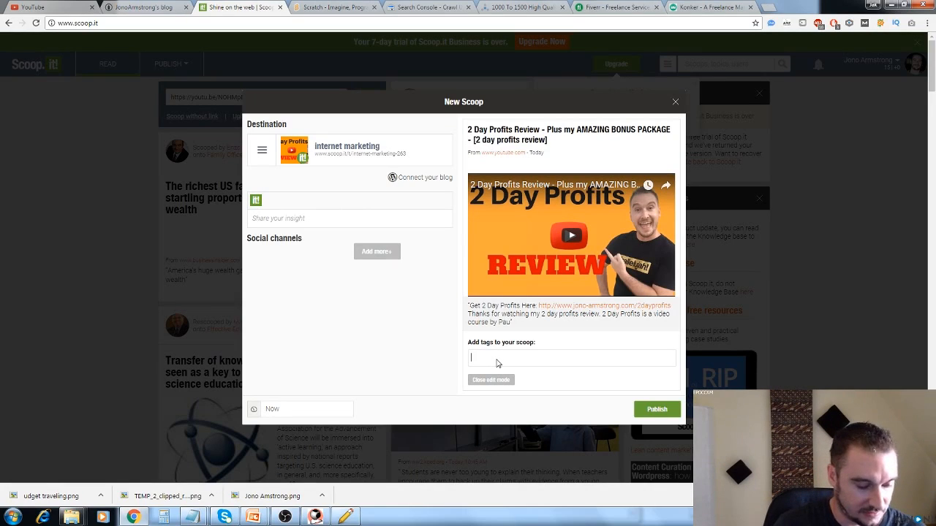
pyautogui.write('2 day profits re')
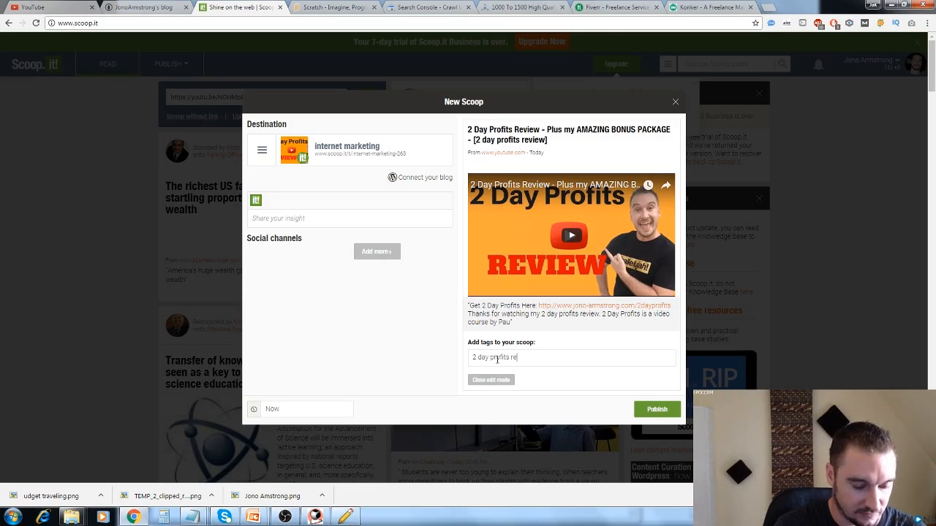
pyautogui.write('view')
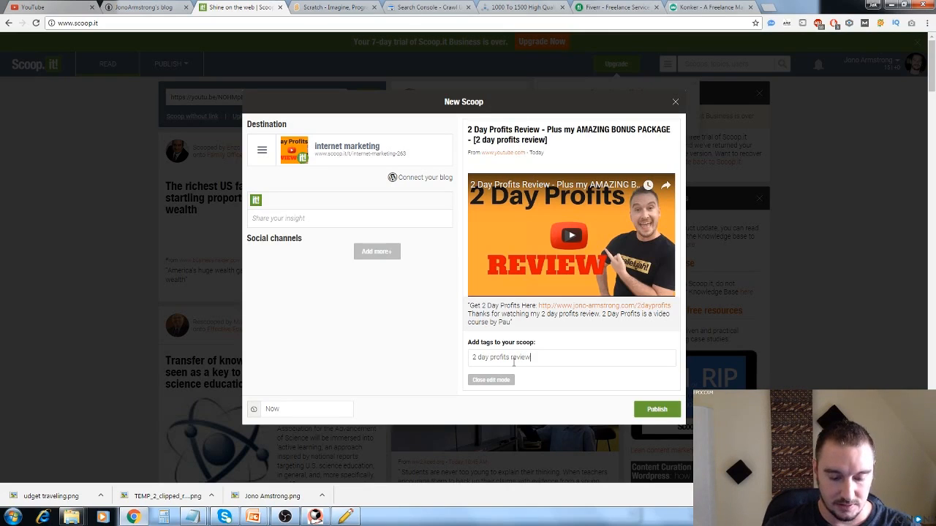
pyautogui.press('Return')
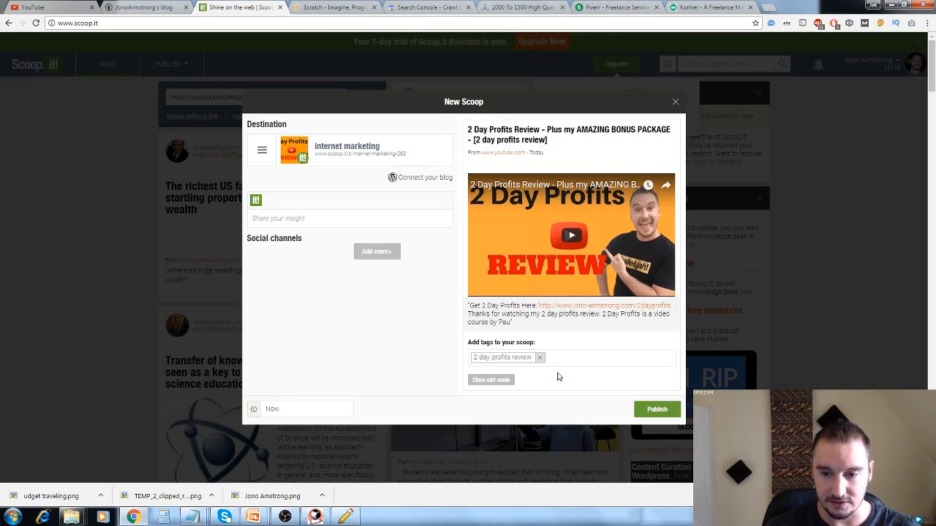
pyautogui.click(655, 409)
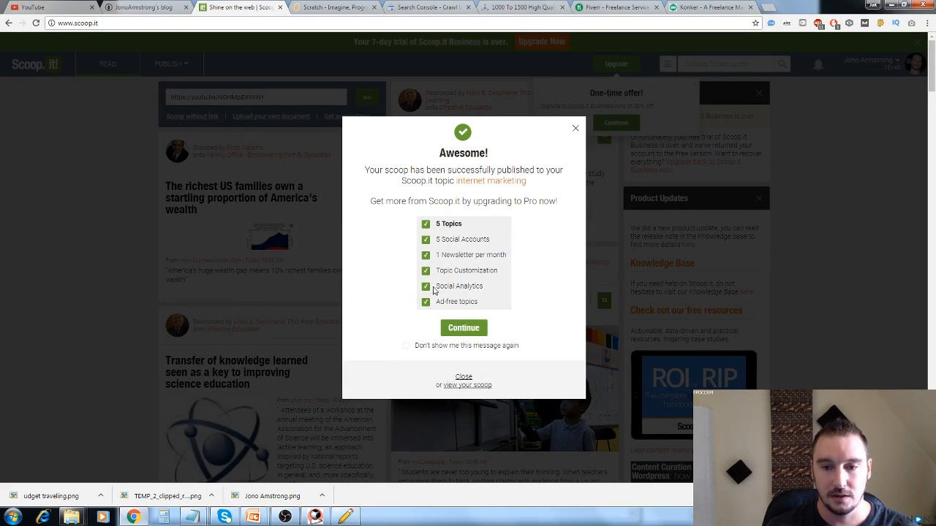
# View the published scoop and add its page URL to the end of the link list in the untitled notes.
pyautogui.click(484, 389)
pyautogui.click(443, 26)
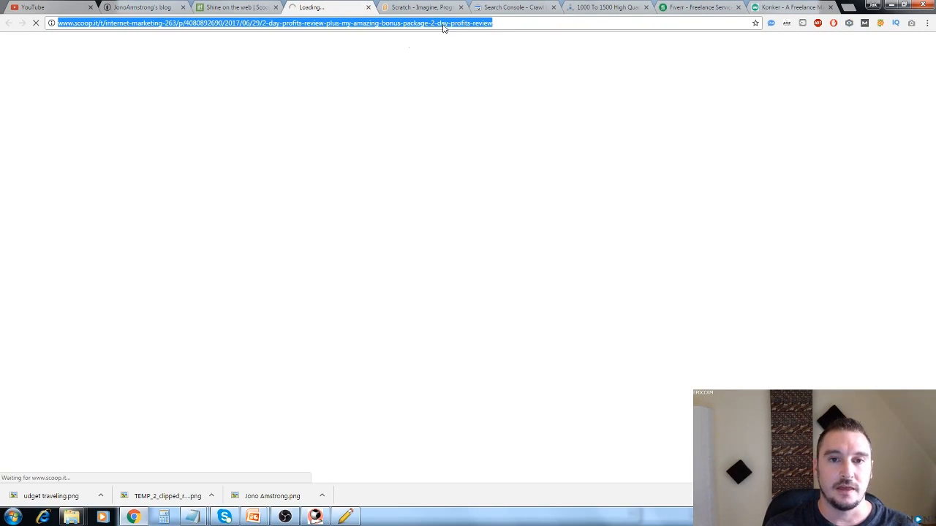
pyautogui.click(193, 517)
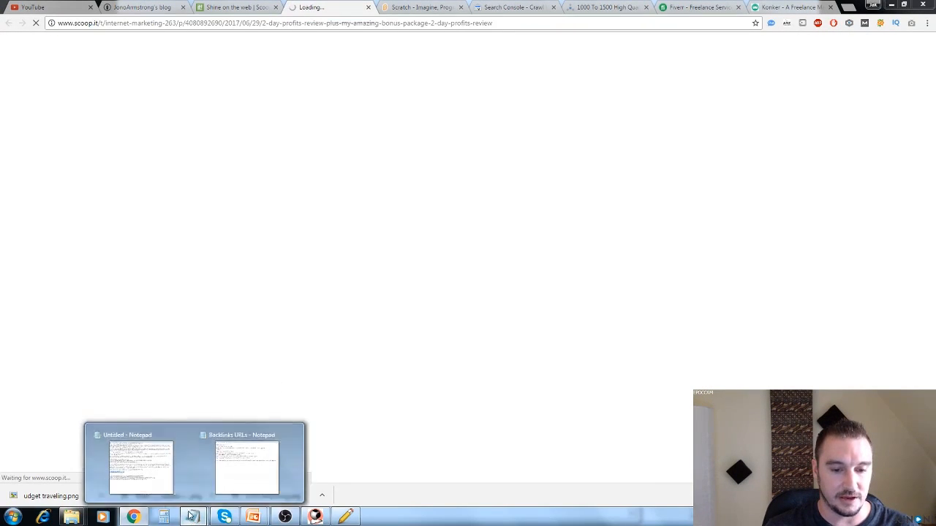
pyautogui.click(139, 450)
pyautogui.click(448, 409)
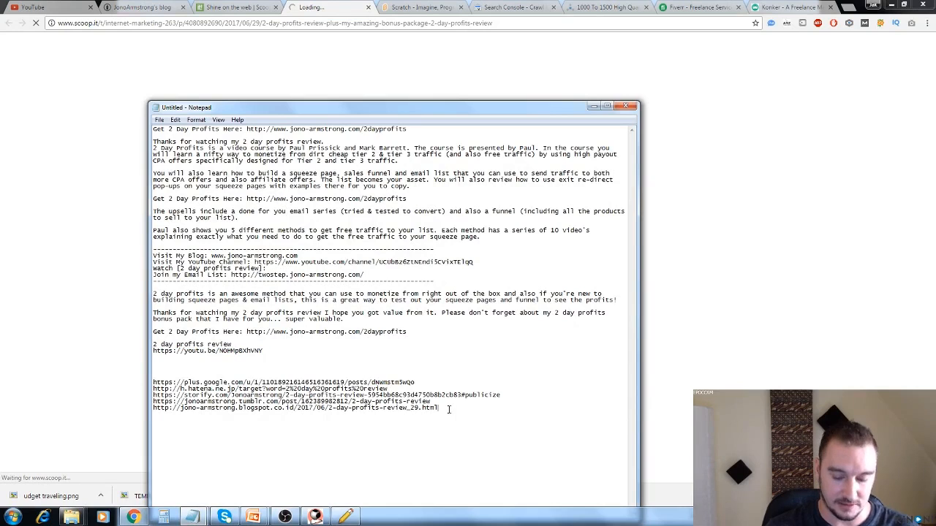
pyautogui.press('Return')
pyautogui.hotkey('ctrl', 'v')
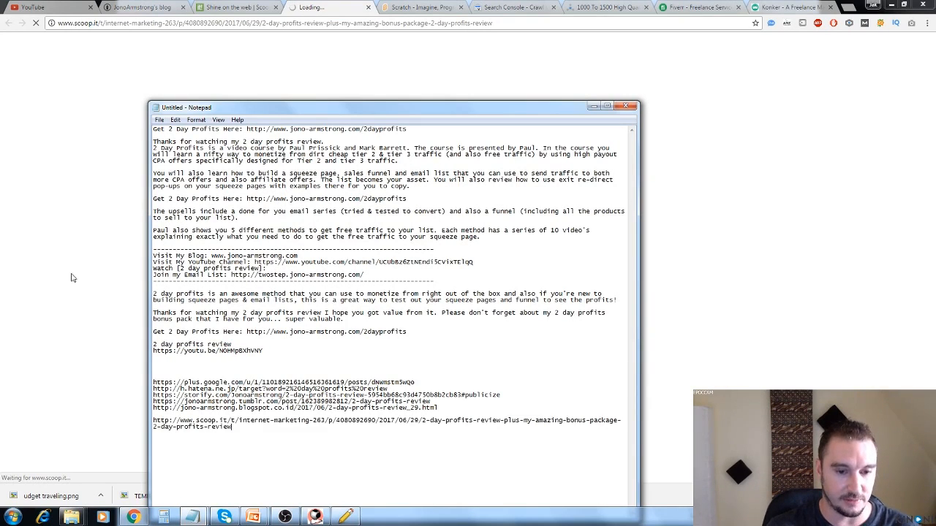
# Return to the browser and close both Scoop.it tabs.
pyautogui.hotkey('alt', 'Tab')
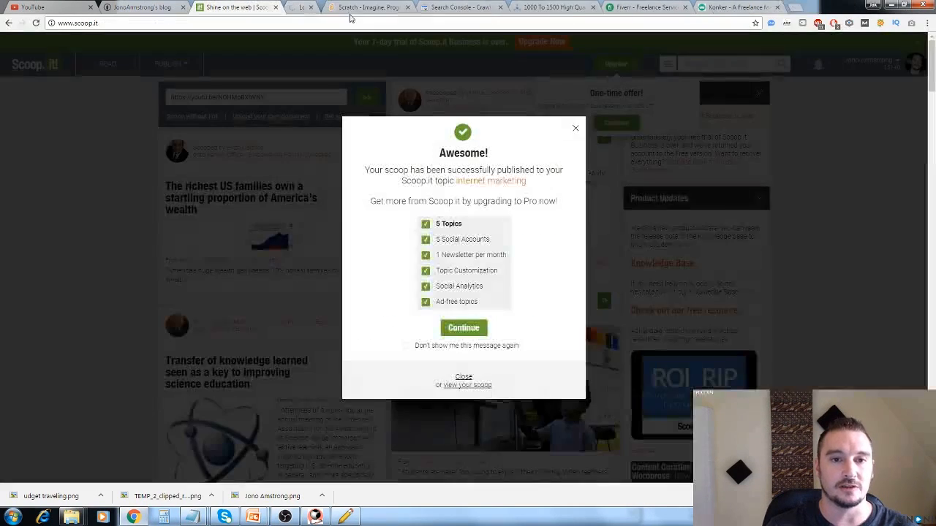
pyautogui.click(368, 7)
pyautogui.click(275, 8)
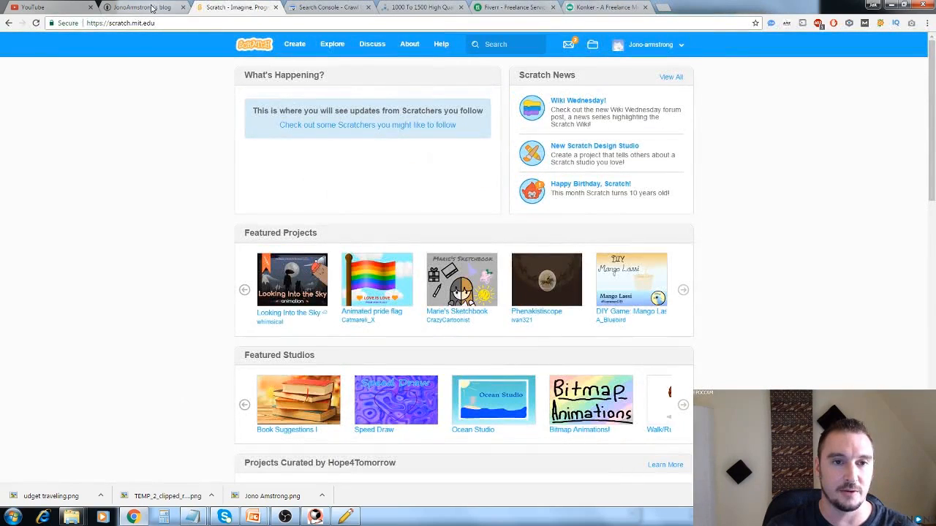
# Open the published "2 day profits review" Hatena Blog entry and add its URL to the untitled notes above the Scoop.it link.
pyautogui.click(148, 8)
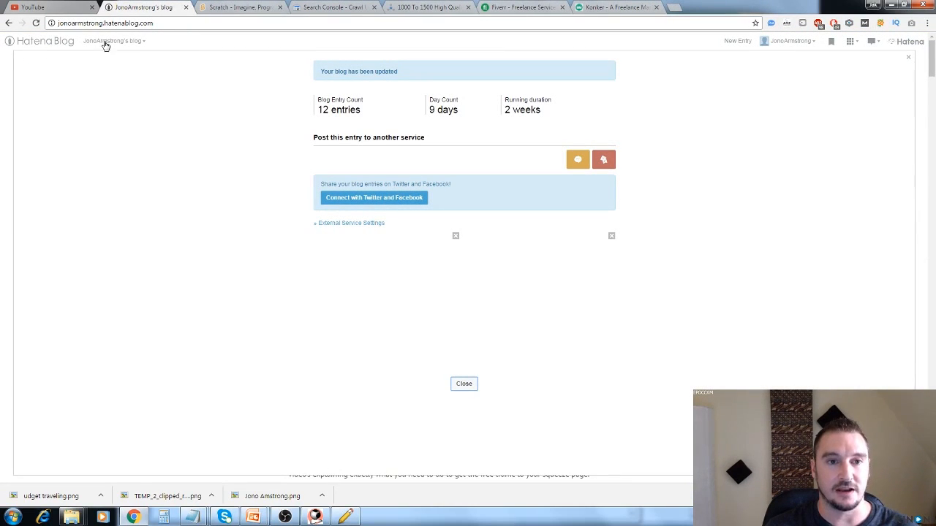
pyautogui.click(464, 384)
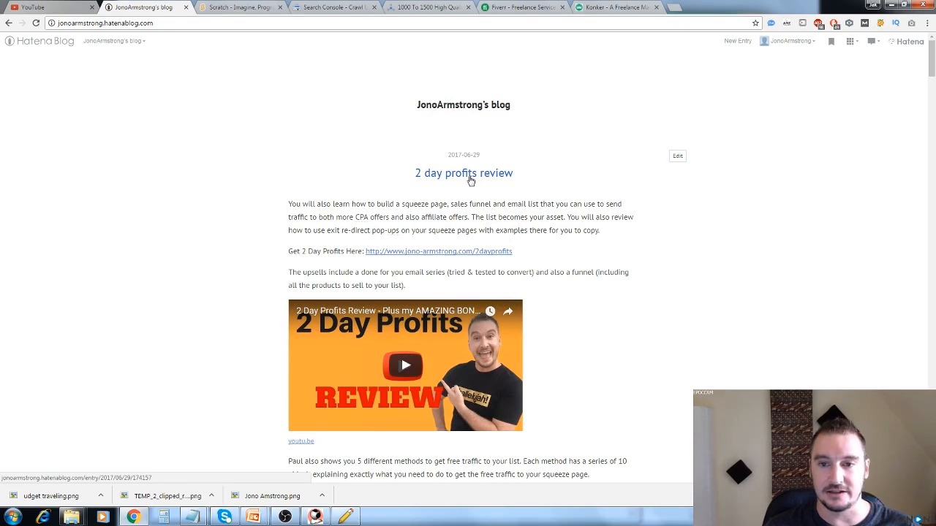
pyautogui.click(470, 180)
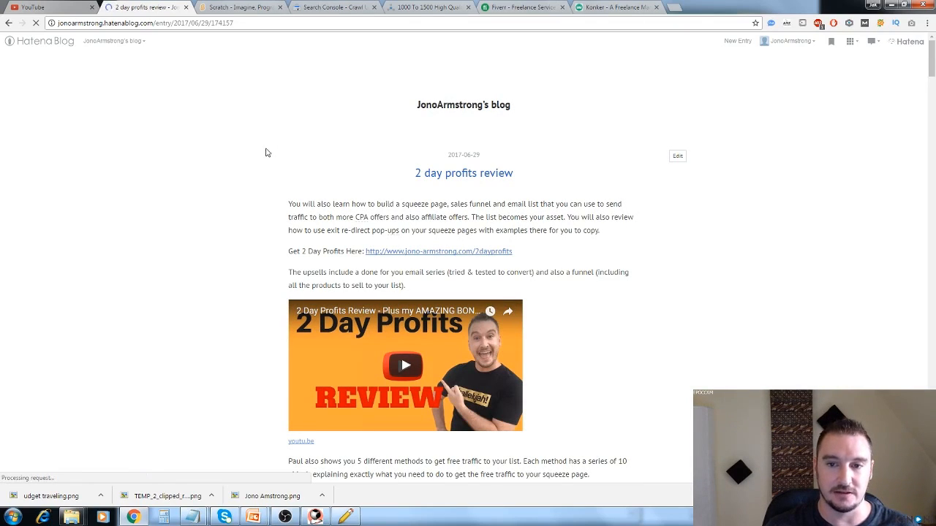
pyautogui.click(271, 26)
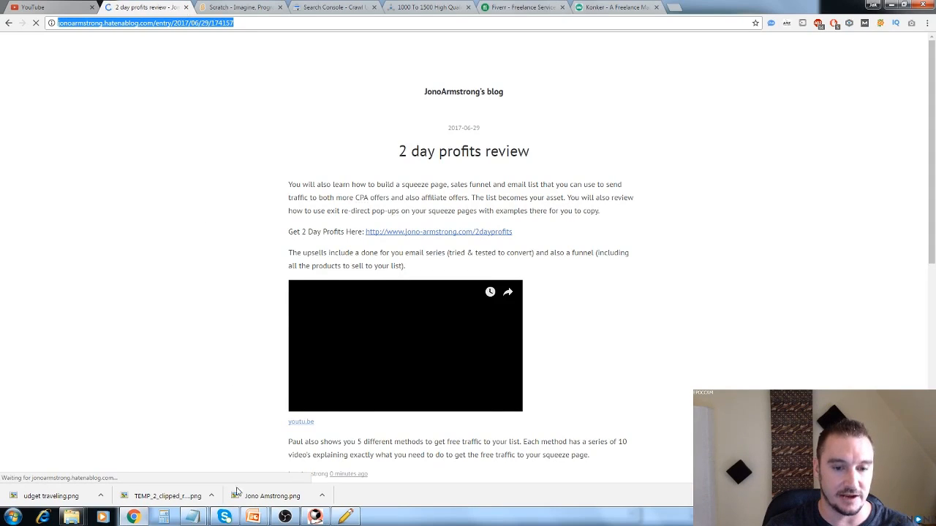
pyautogui.hotkey('ctrl', 'w')
pyautogui.moveTo(192, 516)
pyautogui.click(274, 429)
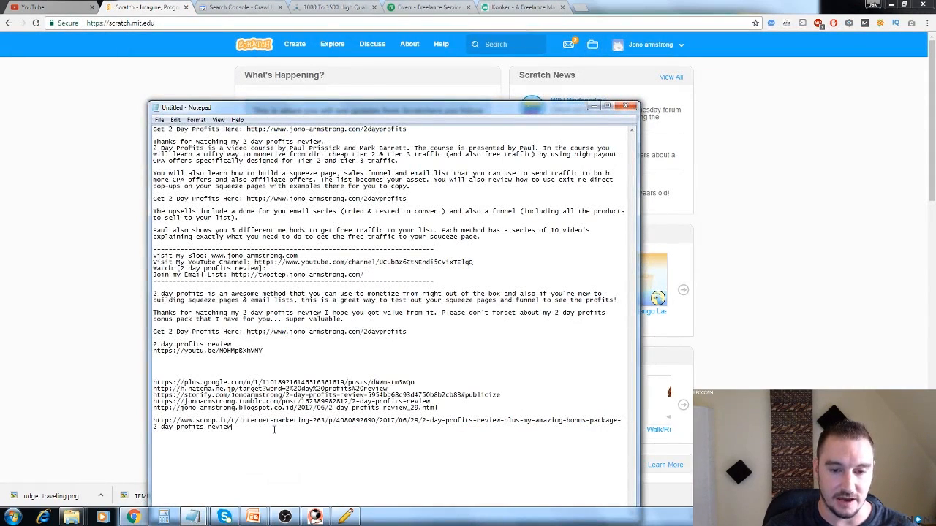
pyautogui.click(258, 414)
pyautogui.hotkey('ctrl', 'v')
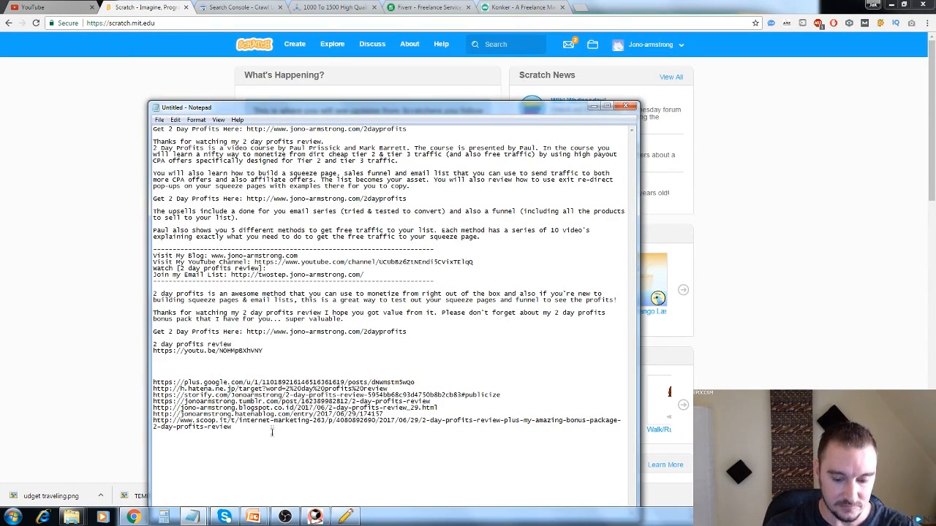
# Check the Scratch instructions in the Backlinks URLs notes and create a new Scratch project.
pyautogui.click(197, 516)
pyautogui.click(244, 461)
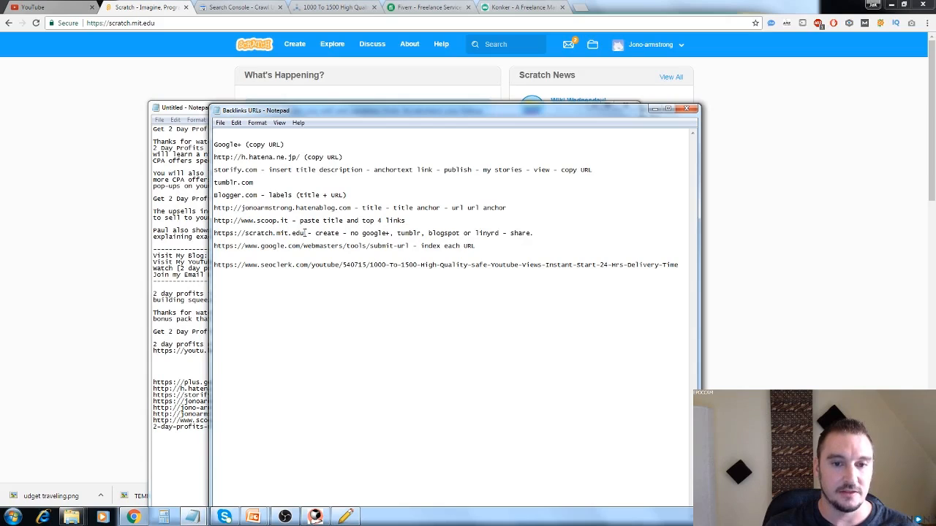
pyautogui.moveTo(304, 232); pyautogui.dragTo(230, 234)
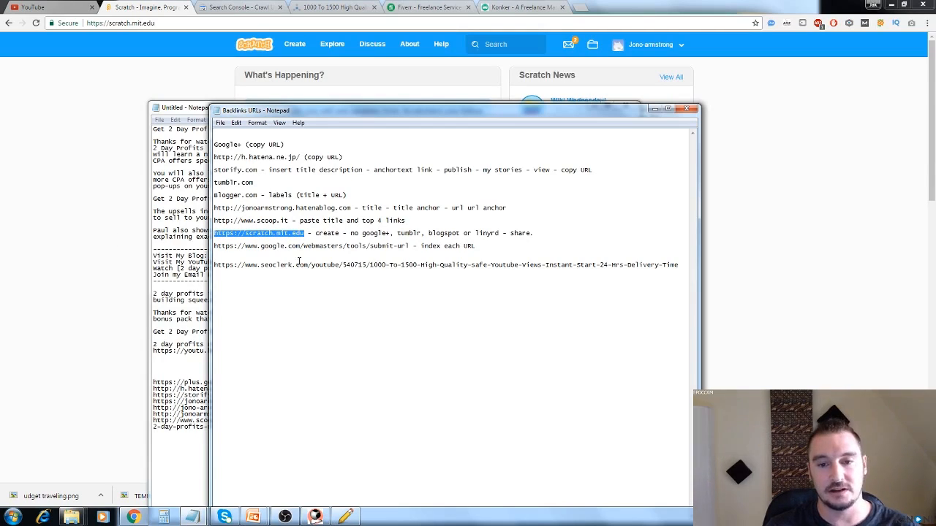
pyautogui.click(56, 251)
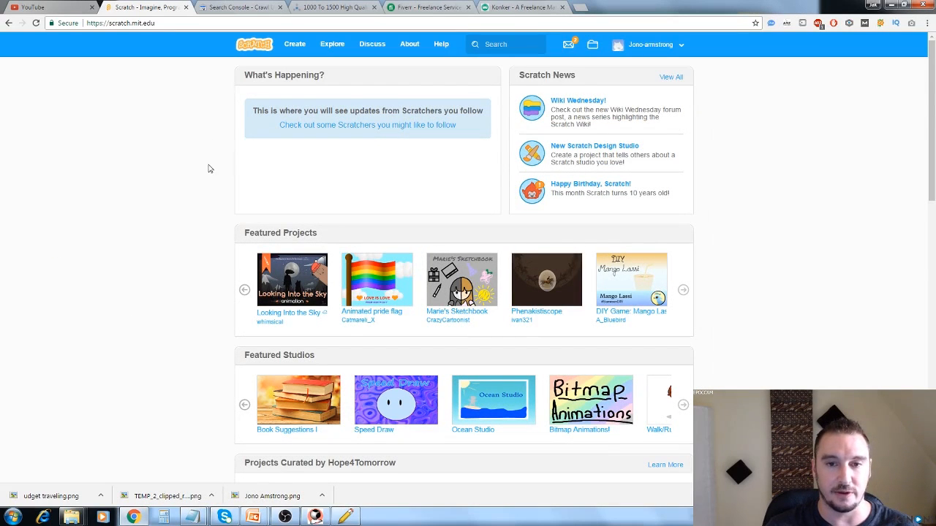
pyautogui.click(295, 44)
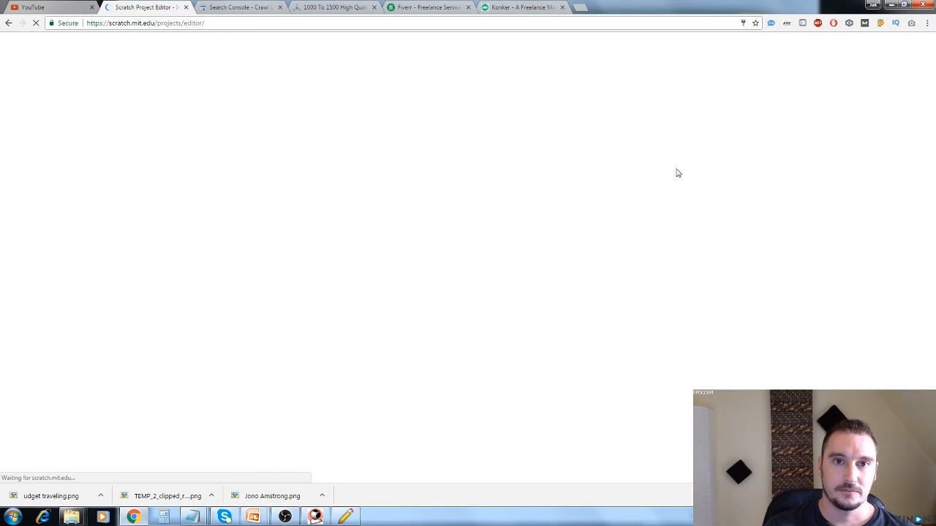
# Copy the post URLs from the h.hatena.ne.jp link through the Scoop.it link in the untitled notes.
pyautogui.moveTo(196, 518)
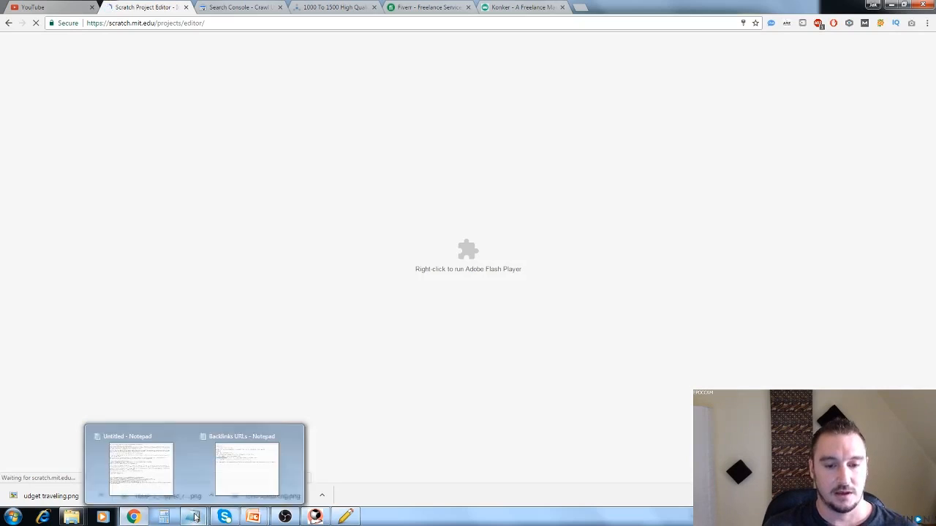
pyautogui.click(186, 500)
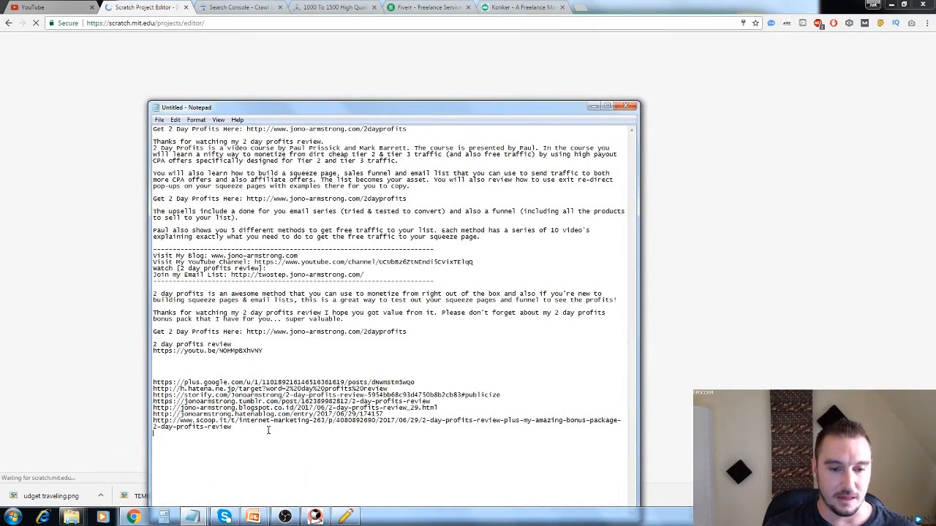
pyautogui.moveTo(233, 427); pyautogui.dragTo(149, 390)
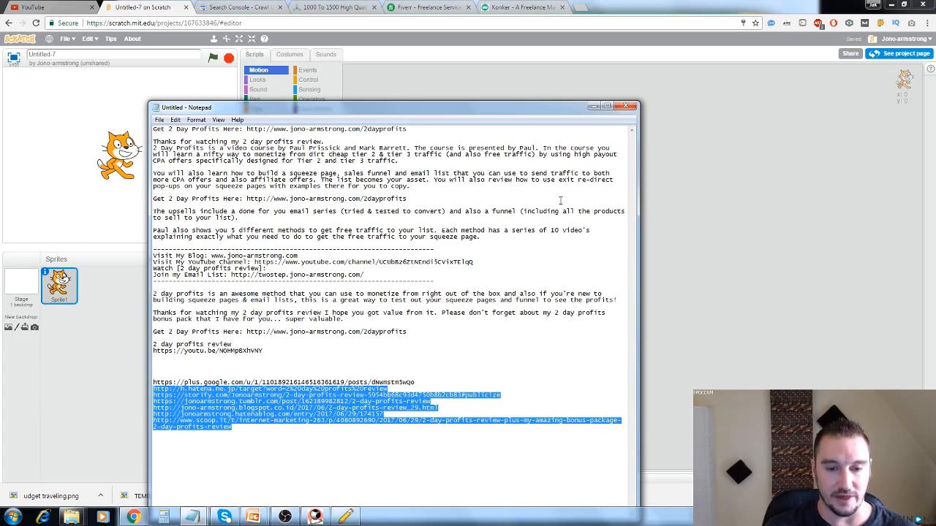
pyautogui.click(592, 107)
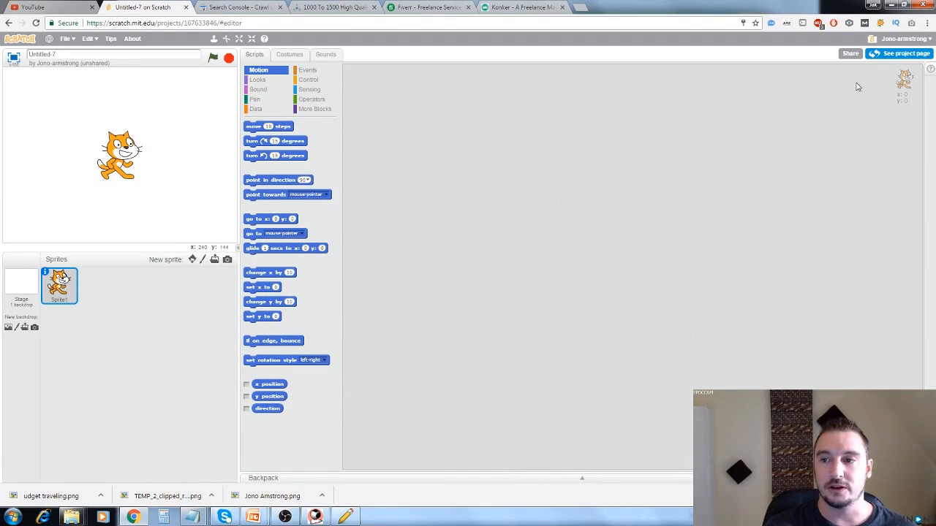
# Open the new Scratch project's page and paste the copied post URLs into its Instructions.
pyautogui.click(896, 57)
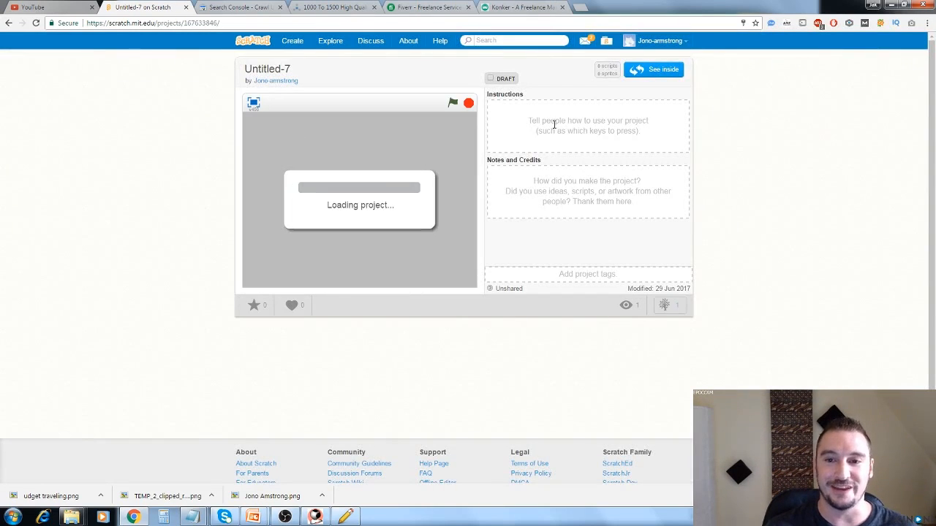
pyautogui.click(565, 118)
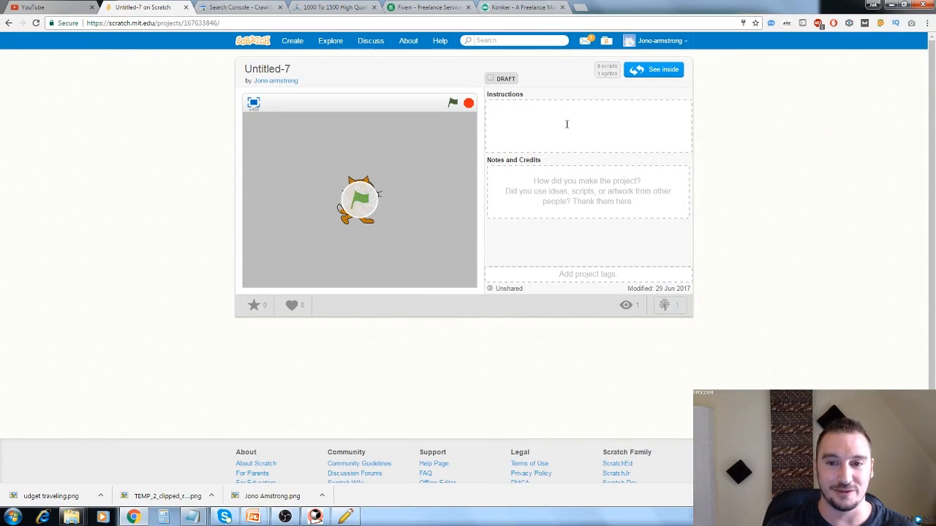
pyautogui.hotkey('ctrl', 'v')
pyautogui.scroll(5, 577, 141)
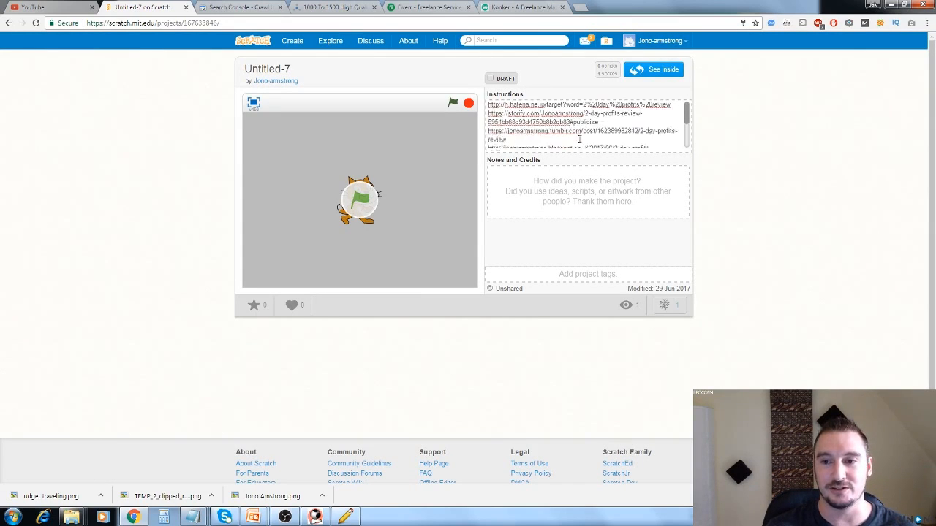
# Review the pasted links in the project's Instructions, remove the Tumblr URL and save the change.
pyautogui.click(572, 180)
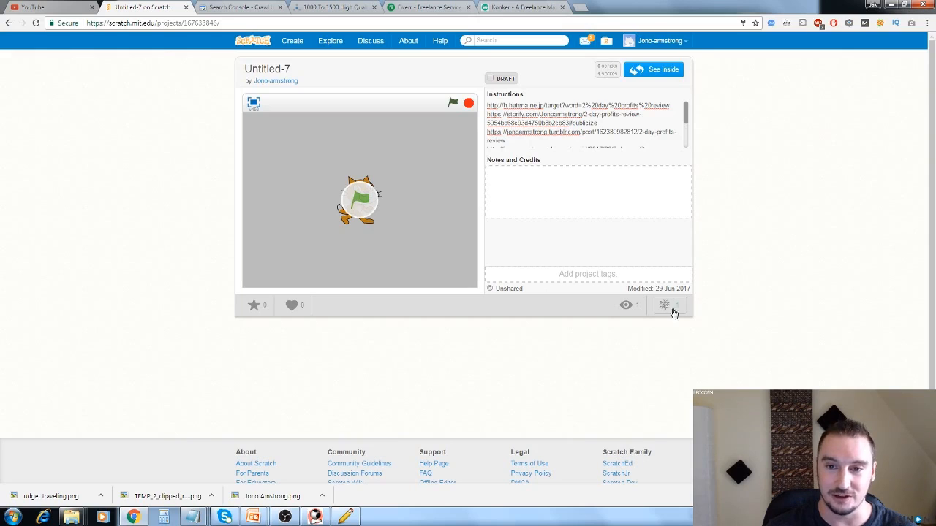
pyautogui.scroll(-2, 525, 143)
pyautogui.scroll(2, 525, 143)
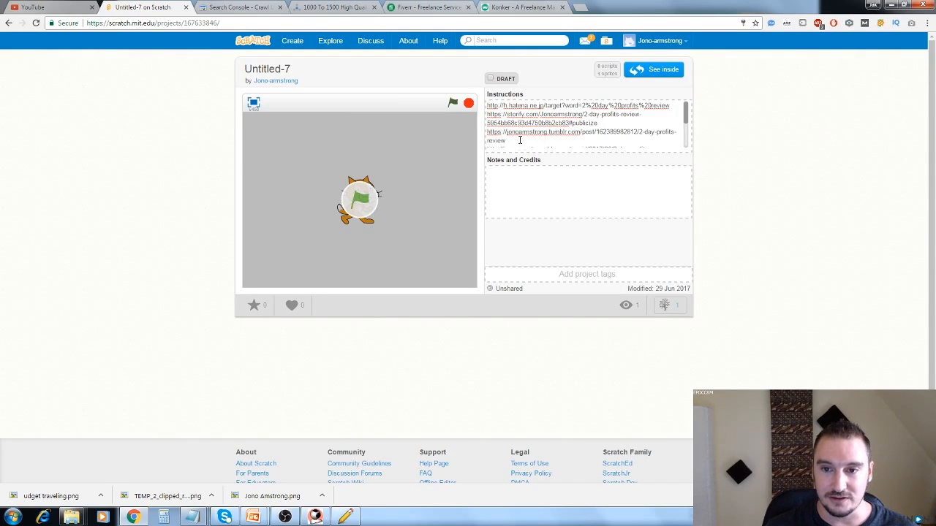
pyautogui.scroll(-3, 520, 139)
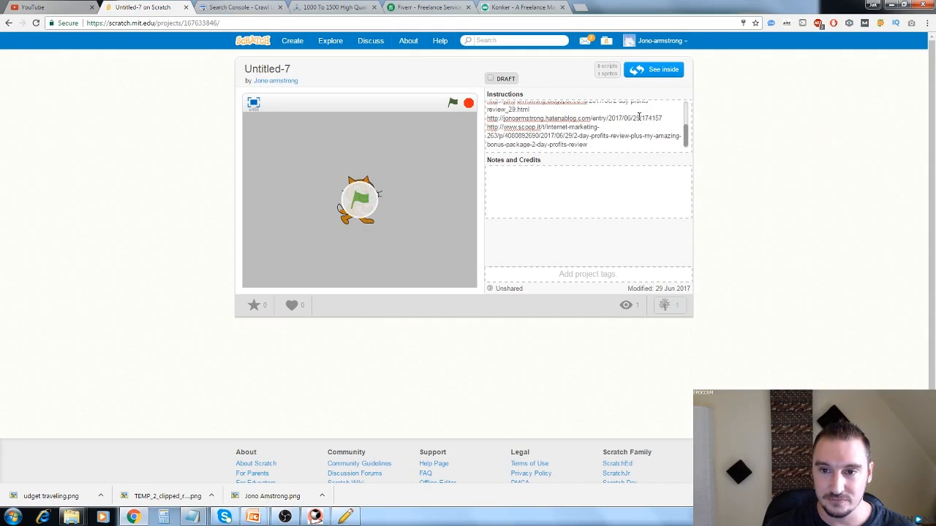
pyautogui.scroll(3, 584, 127)
pyautogui.moveTo(519, 142); pyautogui.dragTo(486, 133)
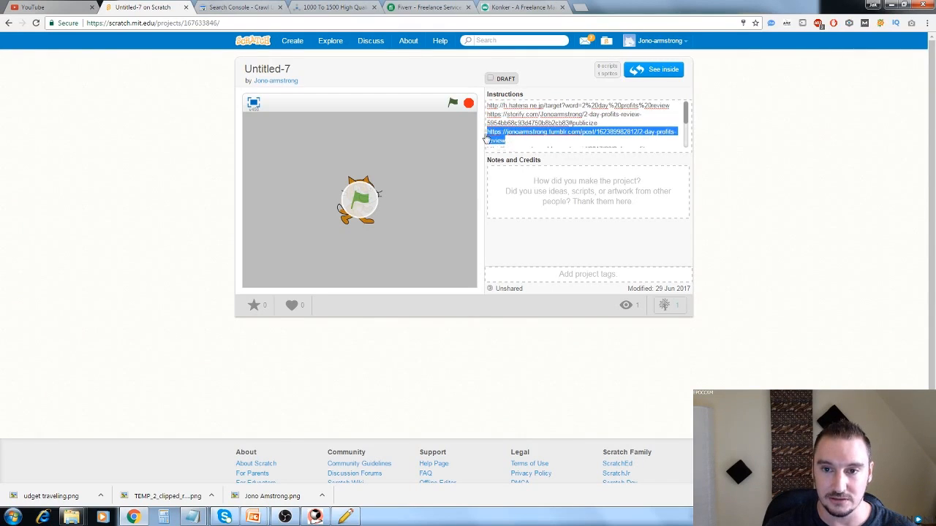
pyautogui.write('http://jono-armstrong.blogspot.co.id/2017/06/2-day-profits-review_29.html')
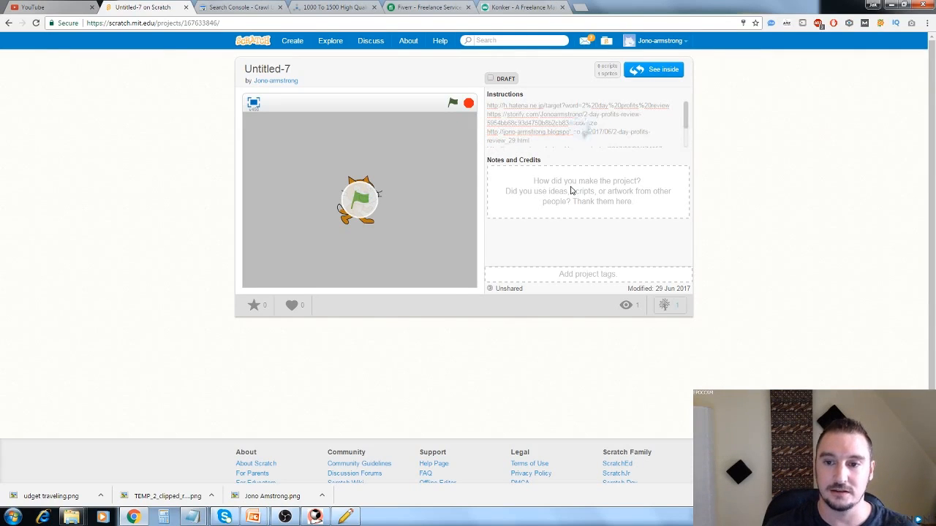
pyautogui.click(571, 191)
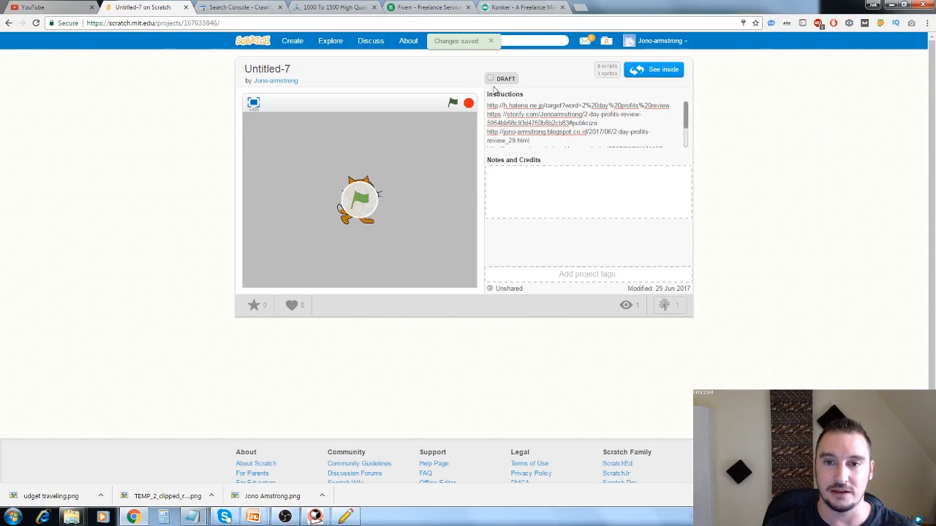
# Copy all links from the Instructions into Notes and Credits, save them and reopen the project in the editor.
pyautogui.scroll(-5, 555, 146)
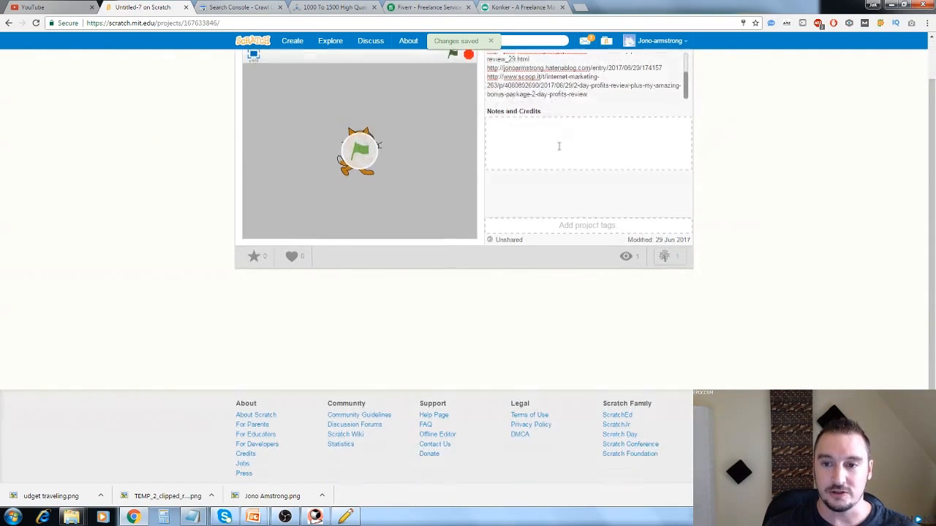
pyautogui.moveTo(587, 95); pyautogui.dragTo(486, 58)
pyautogui.hotkey('ctrl', 'c')
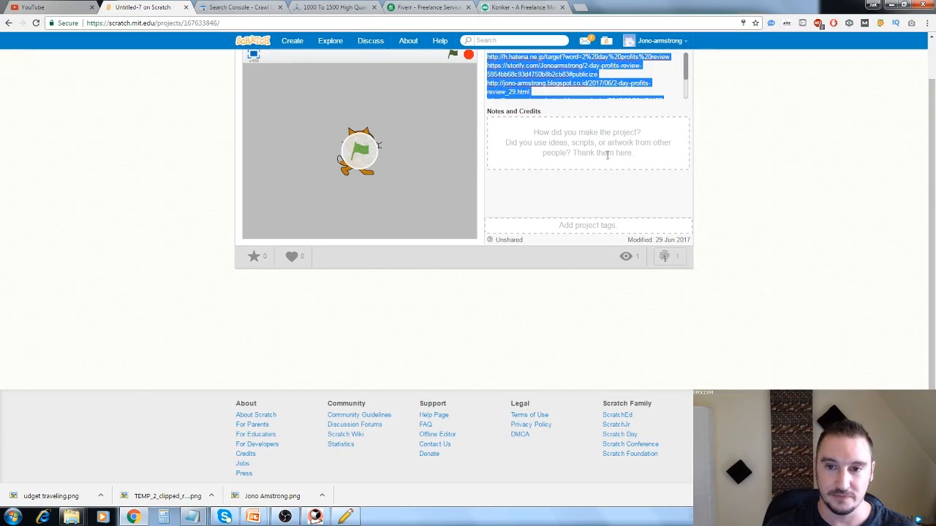
pyautogui.scroll(1, 581, 168)
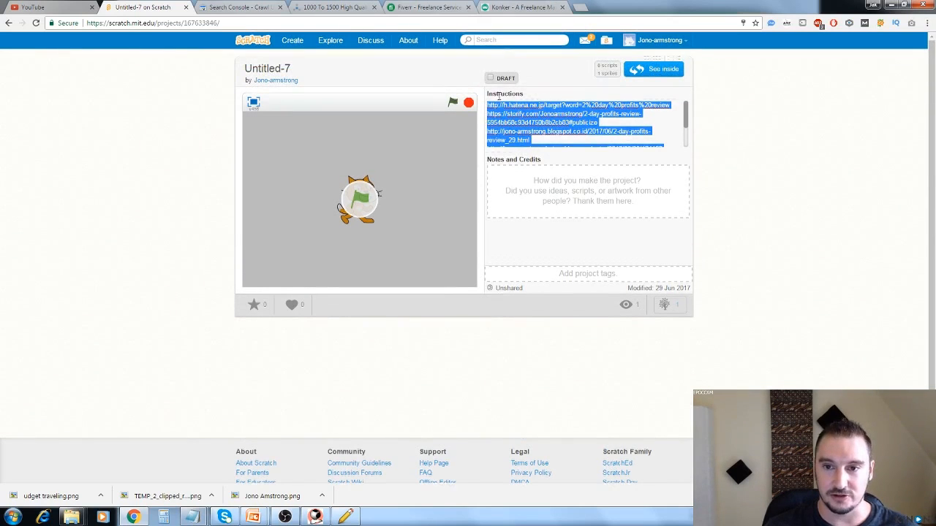
pyautogui.click(581, 179)
pyautogui.hotkey('ctrl', 'v')
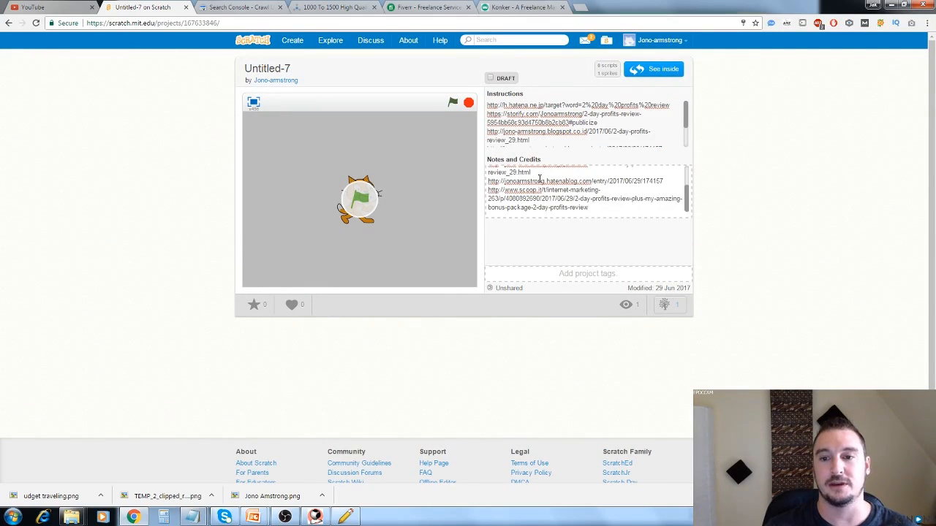
pyautogui.click(581, 221)
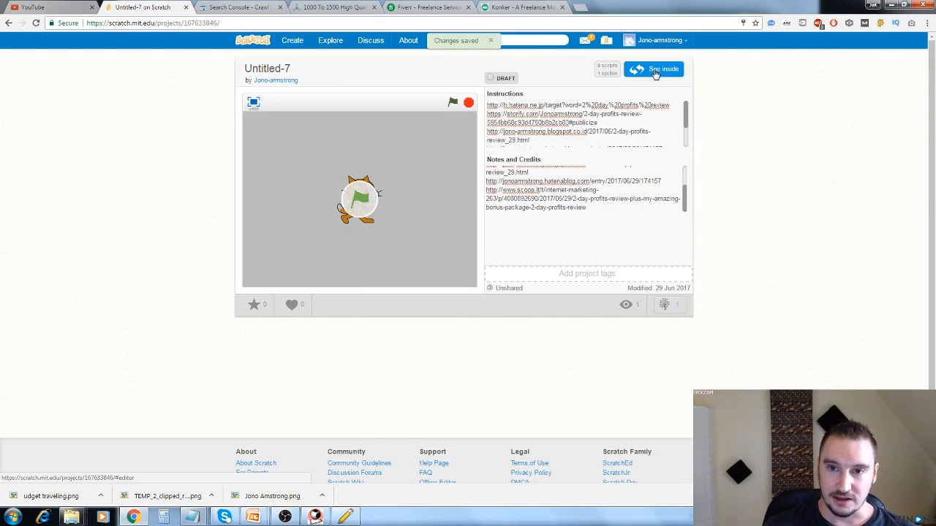
pyautogui.click(655, 73)
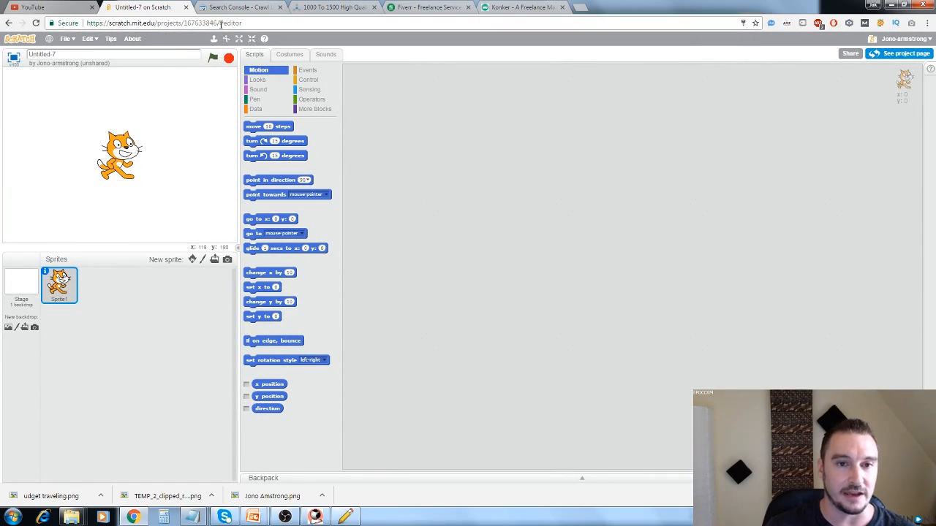
# Copy the Scratch project's URL without the editor suffix and paste it below the Scoop.it link in the untitled notes.
pyautogui.moveTo(220, 22); pyautogui.dragTo(85, 22)
pyautogui.hotkey('ctrl', 'c')
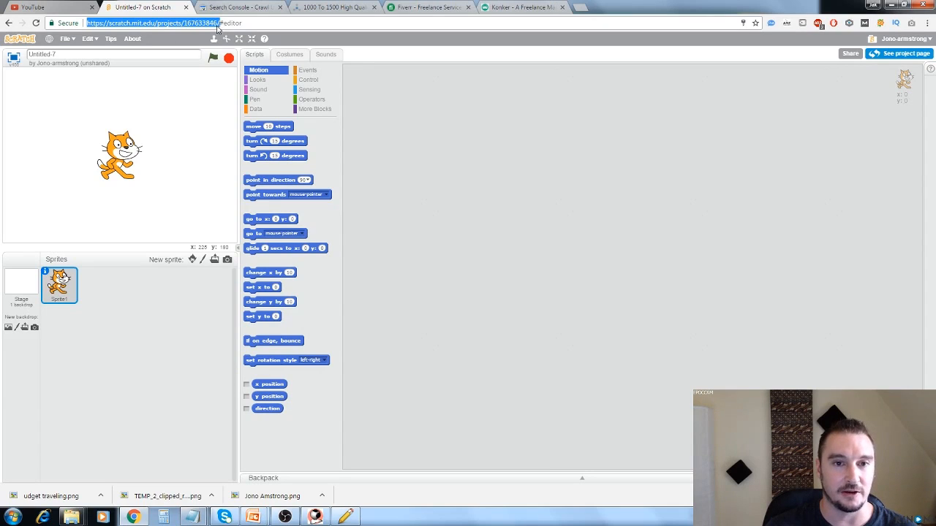
pyautogui.click(192, 517)
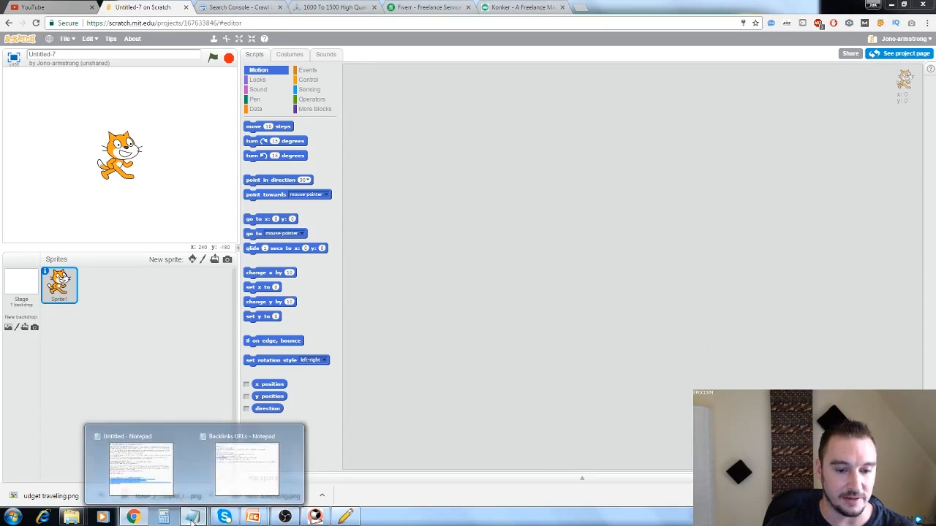
pyautogui.click(140, 467)
pyautogui.click(248, 429)
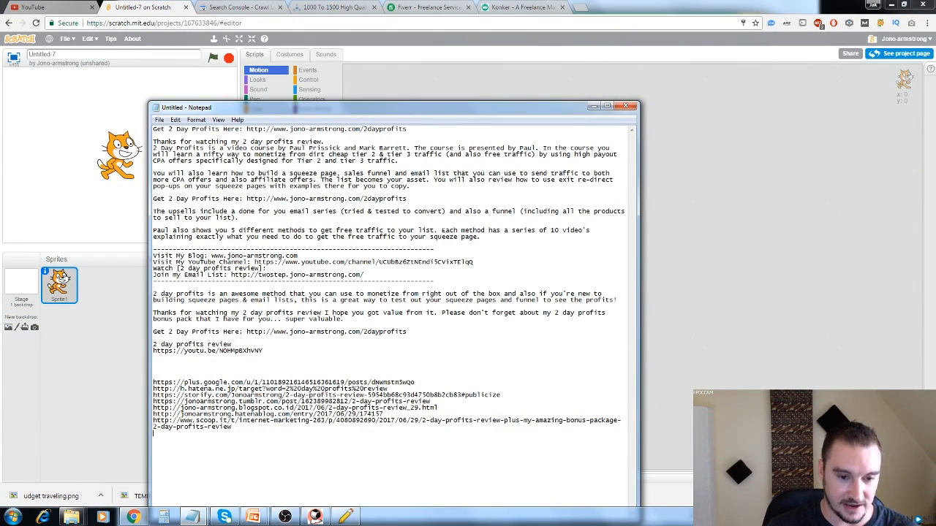
pyautogui.hotkey('ctrl', 'v')
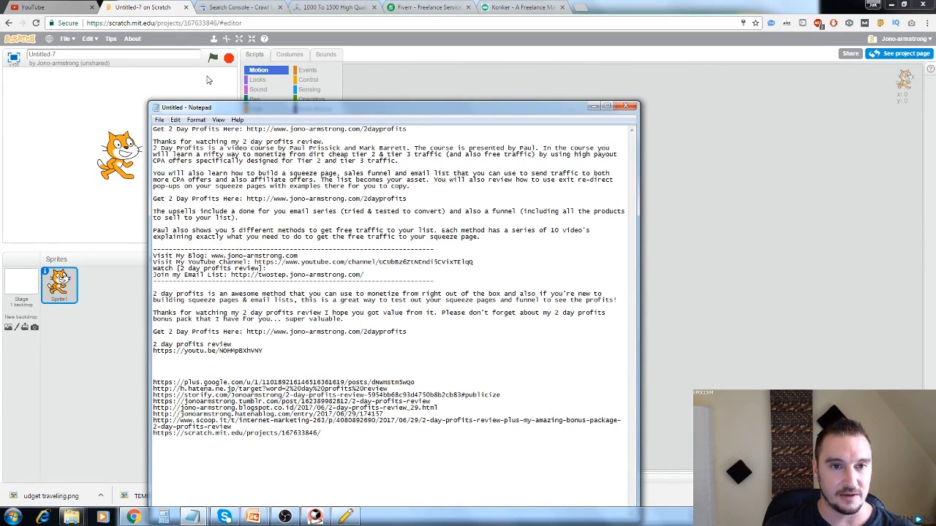
# Open Google's Search Console URL submission page and check its "index each URL" entry in the Backlinks URLs notes.
pyautogui.click(243, 9)
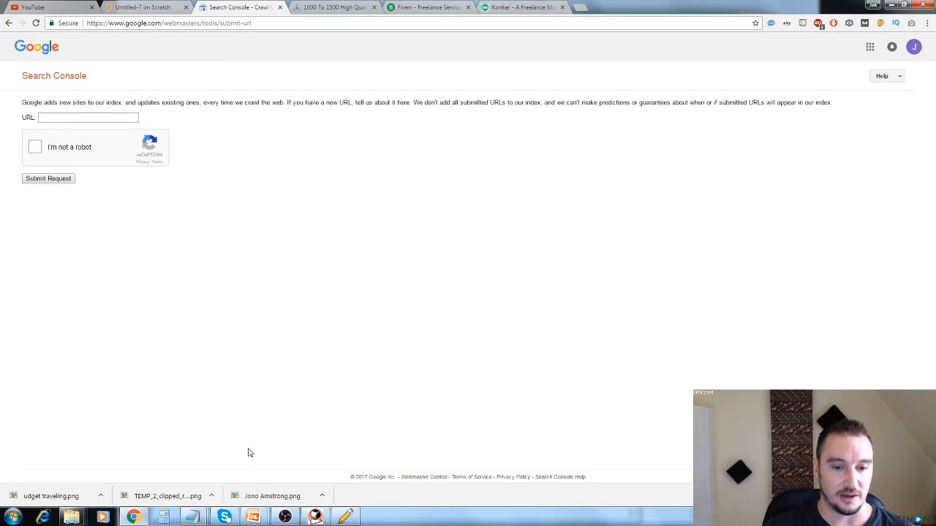
pyautogui.moveTo(192, 517)
pyautogui.click(229, 489)
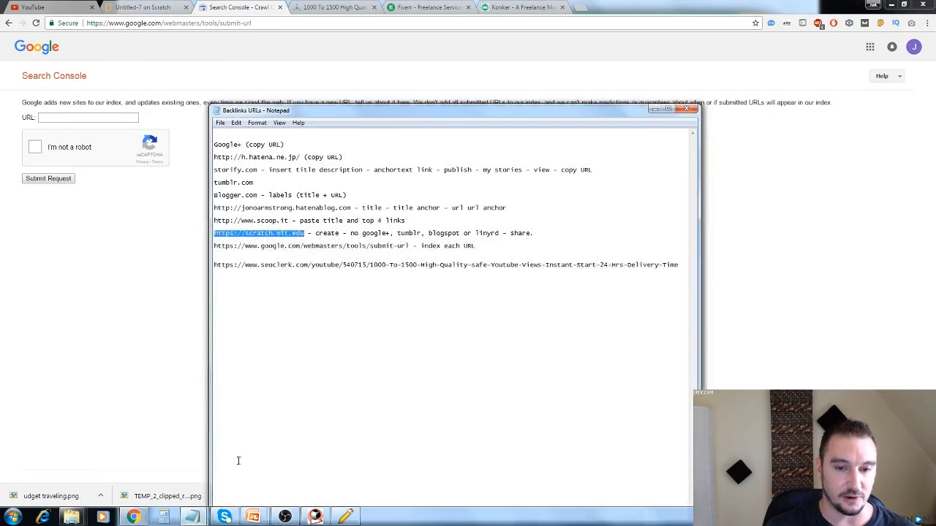
pyautogui.click(241, 251)
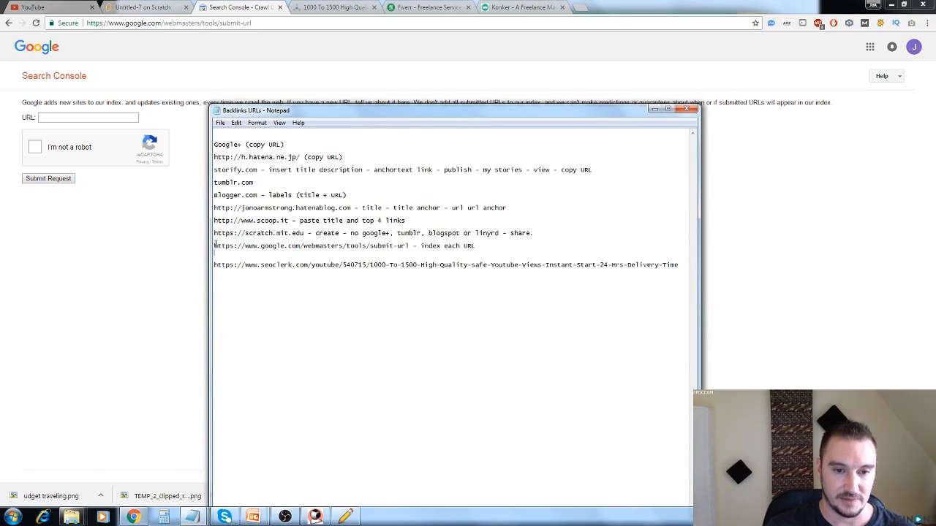
pyautogui.moveTo(220, 246); pyautogui.dragTo(410, 247)
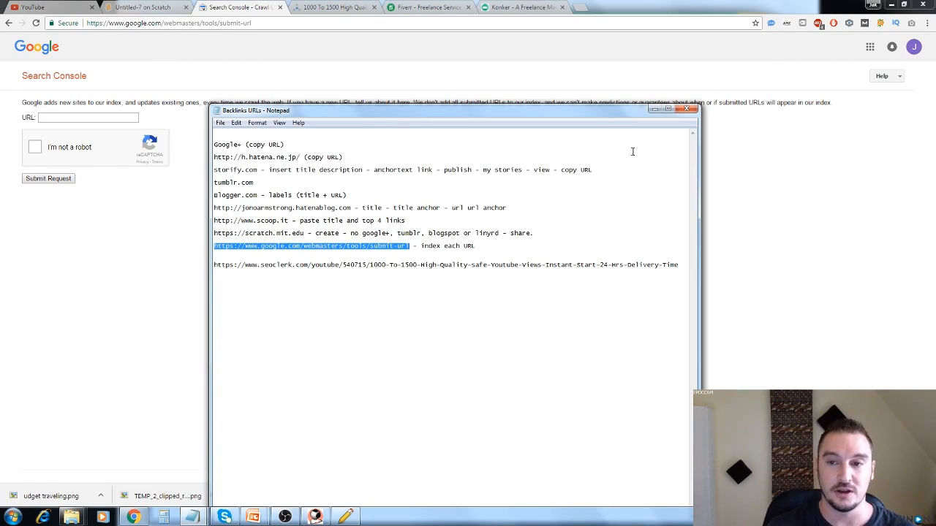
pyautogui.click(655, 109)
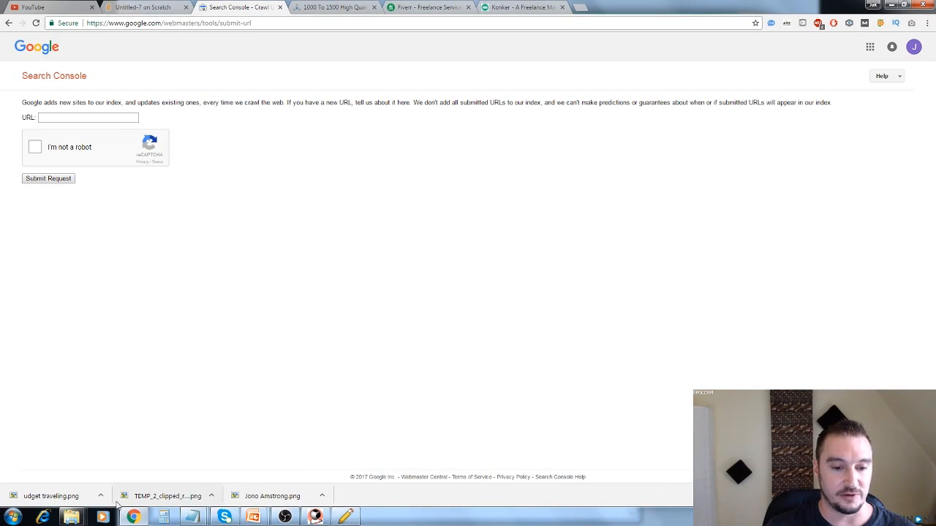
# Copy the Google+ post URL from the untitled notes and submit it to Google for indexing, completing the robot check.
pyautogui.moveTo(191, 517)
pyautogui.click(153, 475)
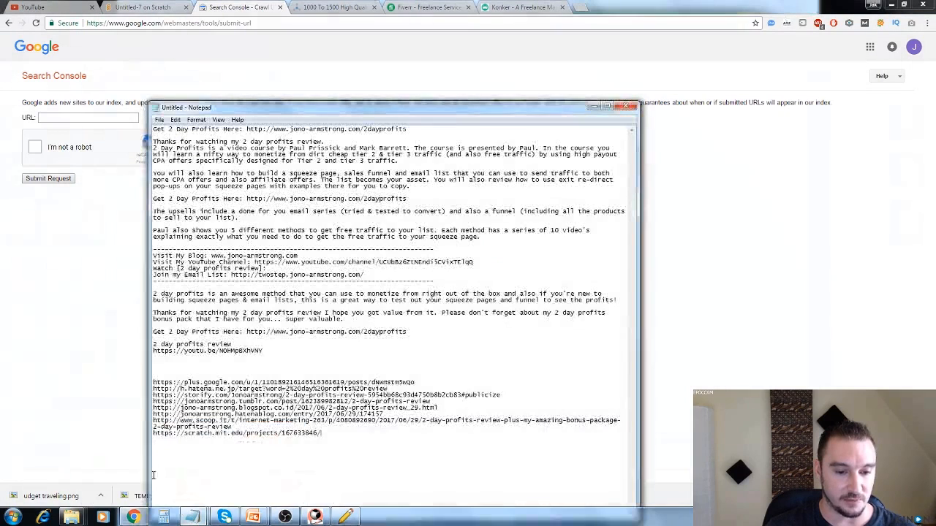
pyautogui.moveTo(430, 382); pyautogui.dragTo(153, 382)
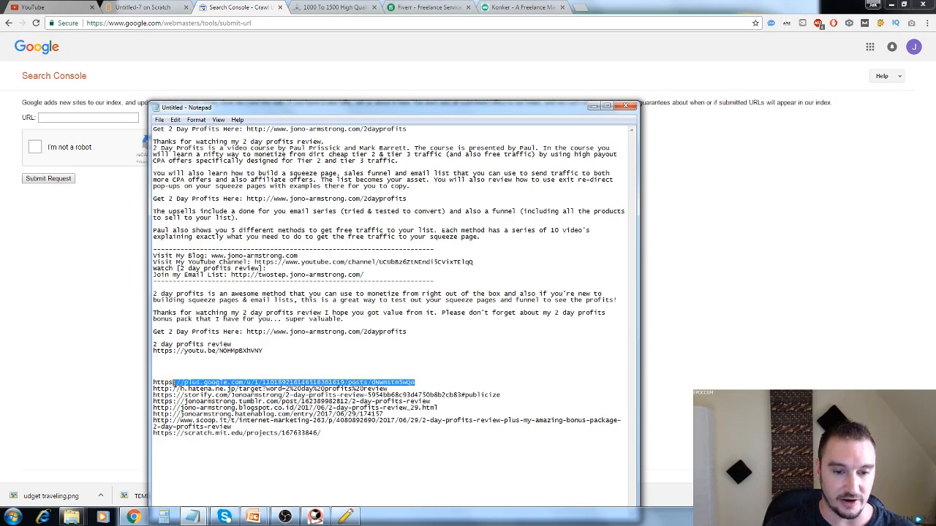
pyautogui.hotkey('ctrl', 'c')
pyautogui.click(91, 118)
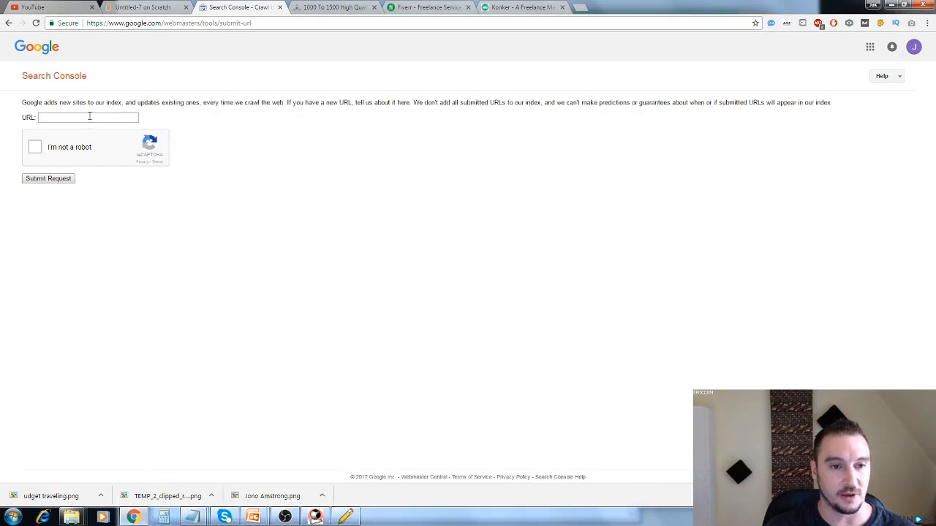
pyautogui.hotkey('ctrl', 'v')
pyautogui.click(35, 148)
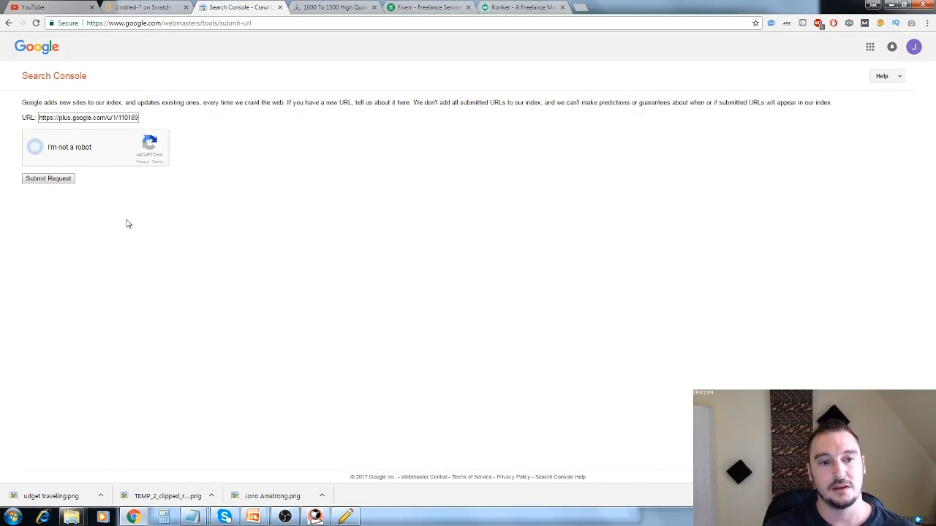
pyautogui.click(49, 179)
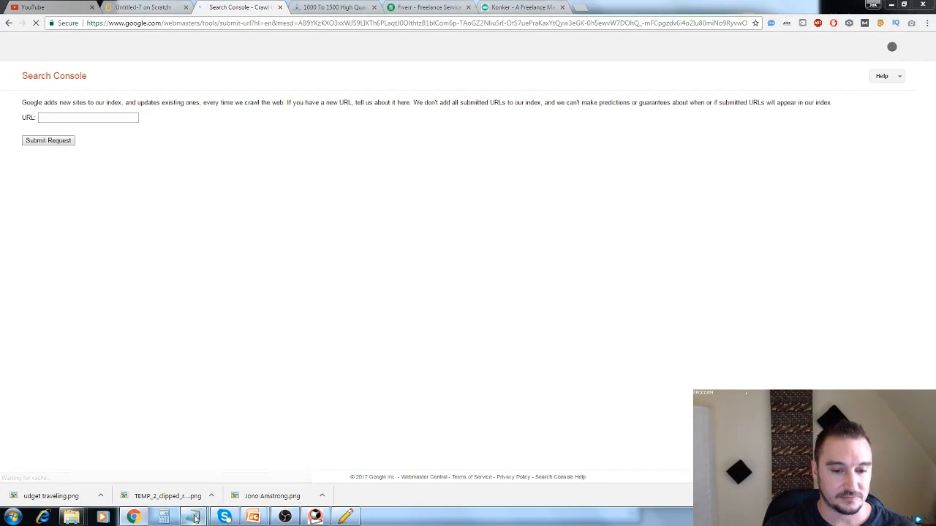
# Submit the h.hatena.ne.jp link from the untitled notes to Google for indexing, completing the robot check.
pyautogui.moveTo(192, 517)
pyautogui.click(149, 470)
pyautogui.moveTo(387, 388); pyautogui.dragTo(157, 389)
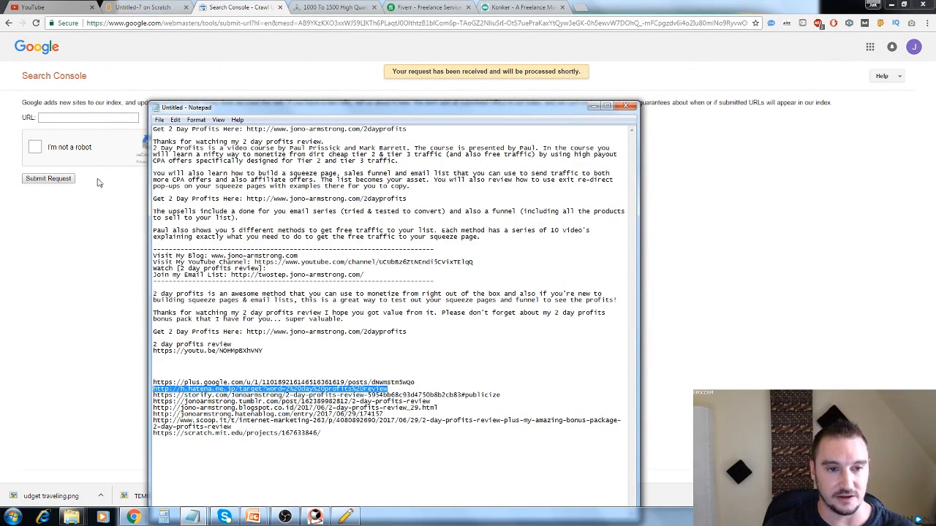
pyautogui.click(88, 118)
pyautogui.hotkey('ctrl', 'v')
pyautogui.click(35, 147)
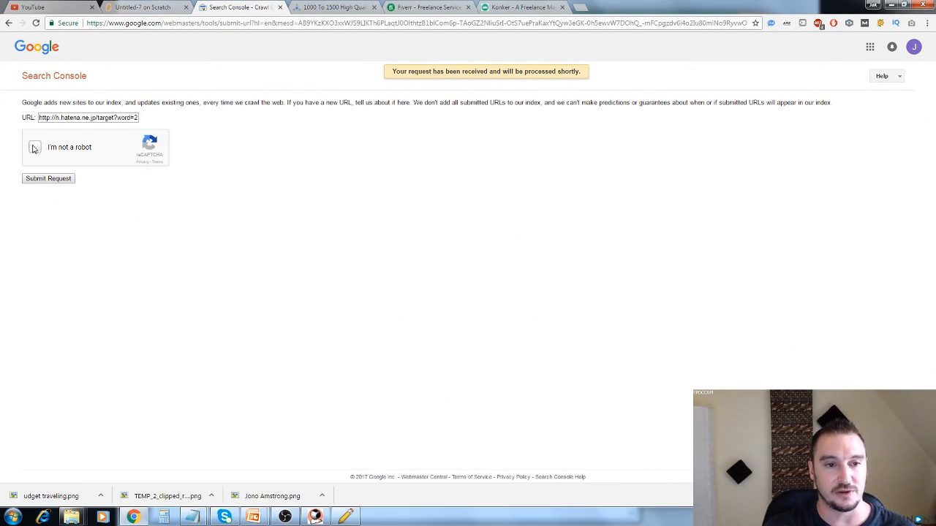
pyautogui.click(48, 180)
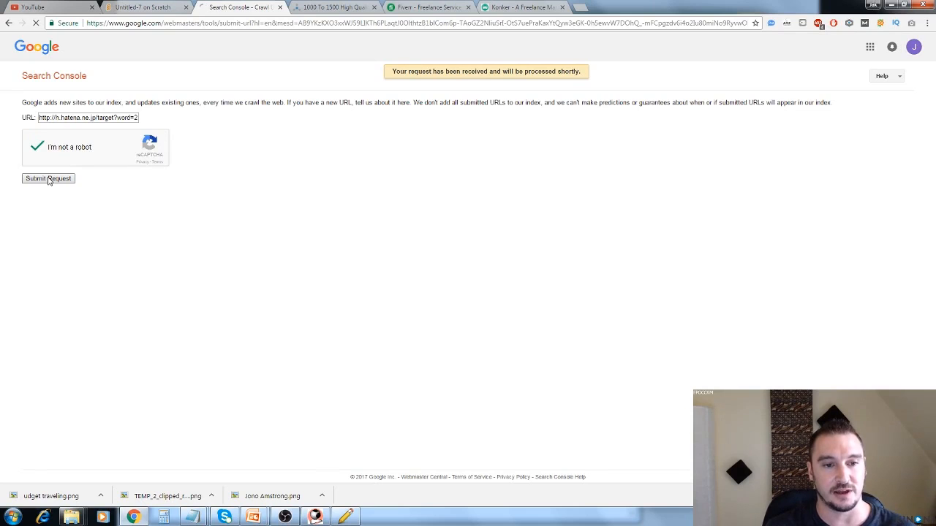
# Try to submit the Storify post URL from the untitled notes to Google for indexing.
pyautogui.moveTo(195, 516)
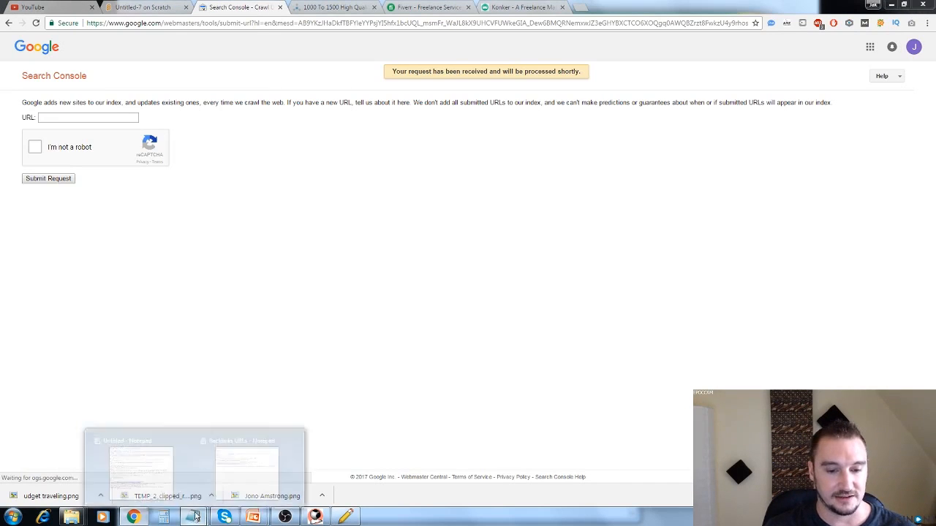
pyautogui.click(167, 470)
pyautogui.moveTo(502, 396); pyautogui.dragTo(153, 399)
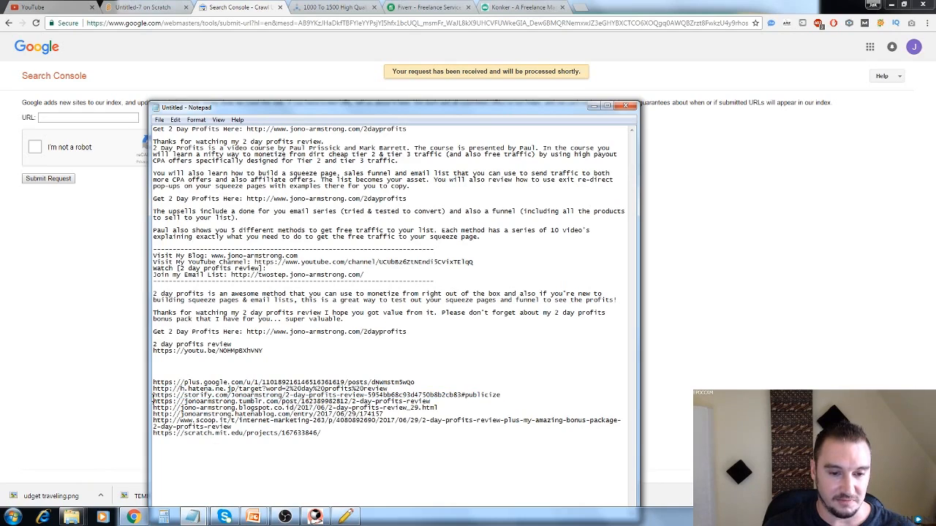
pyautogui.click(87, 117)
pyautogui.click(62, 119)
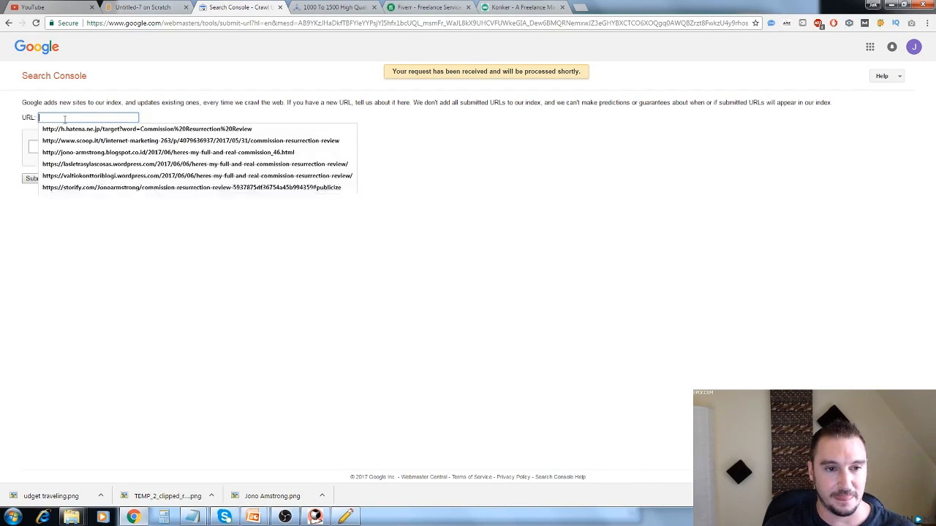
pyautogui.click(32, 149)
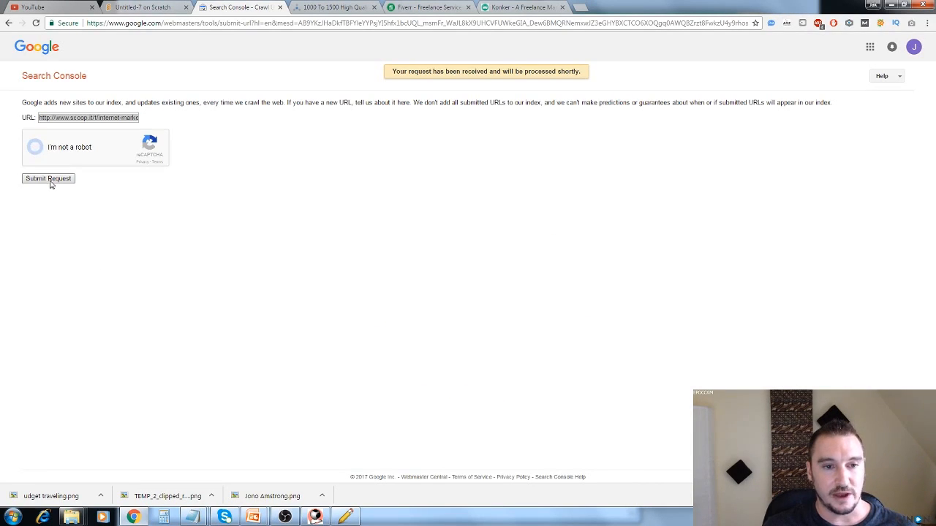
pyautogui.click(50, 181)
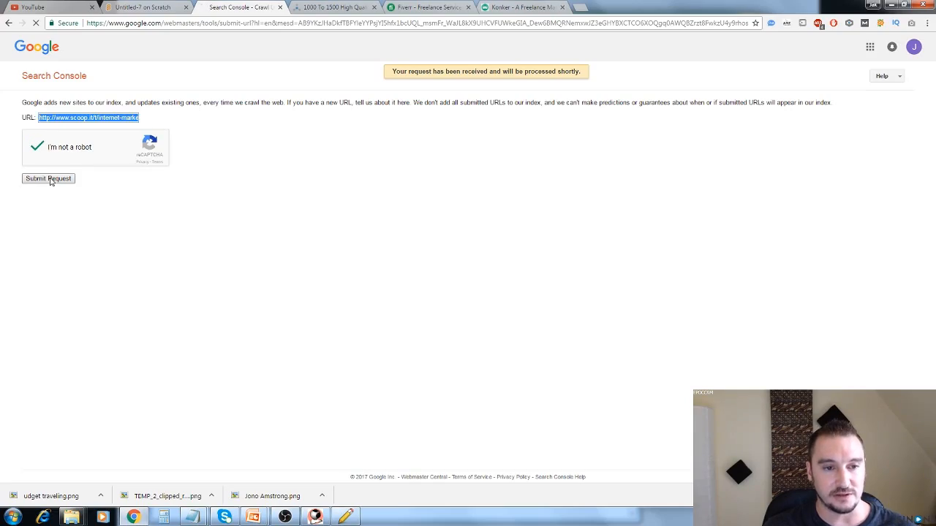
# Submit the Tumblr post URL from the untitled notes to Google for indexing, completing the robot check.
pyautogui.moveTo(191, 517)
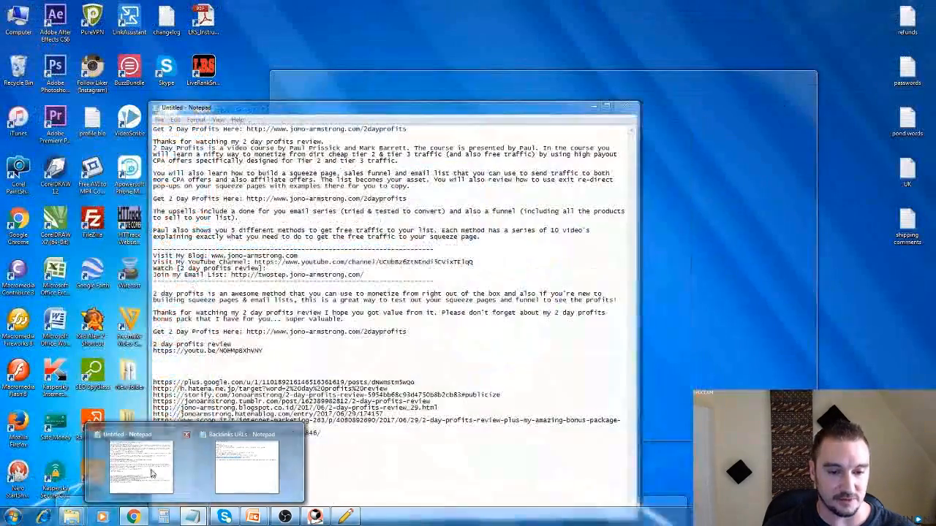
pyautogui.click(145, 468)
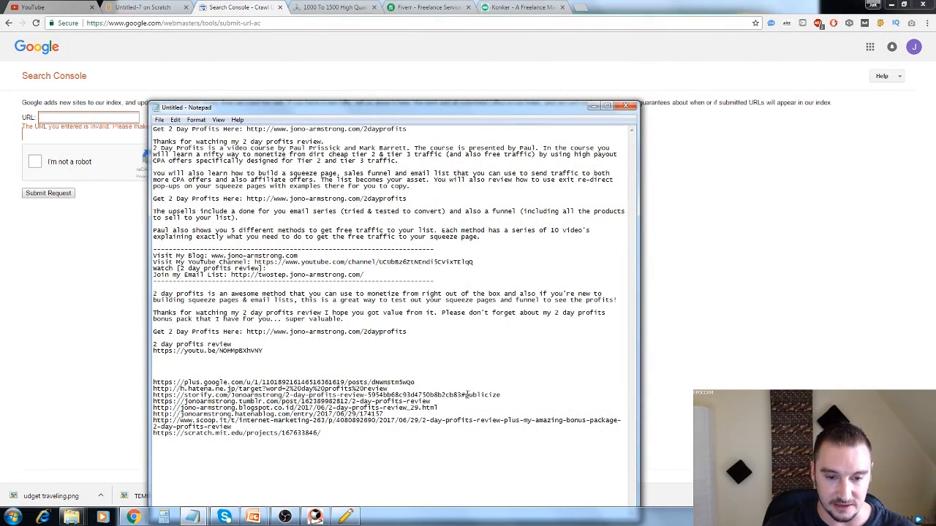
pyautogui.moveTo(440, 402); pyautogui.dragTo(153, 401)
pyautogui.click(77, 117)
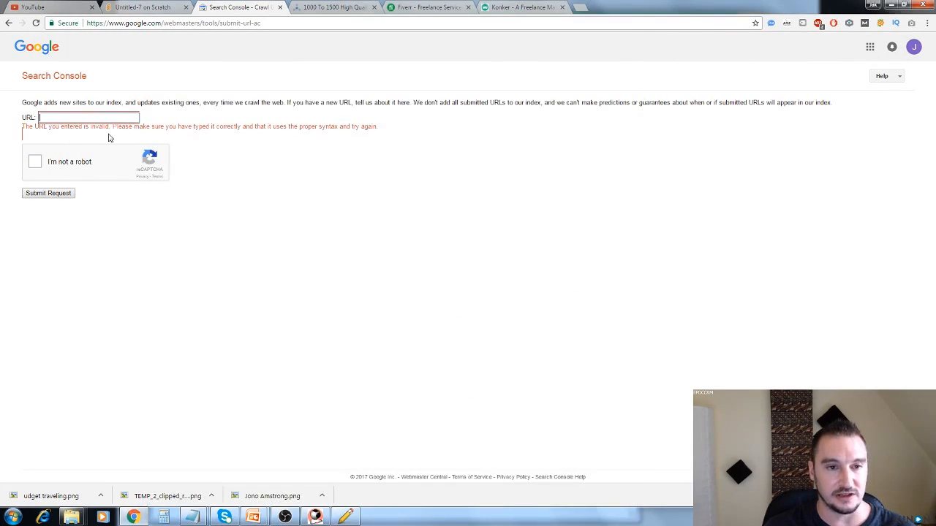
pyautogui.hotkey('ctrl', 'v')
pyautogui.click(38, 161)
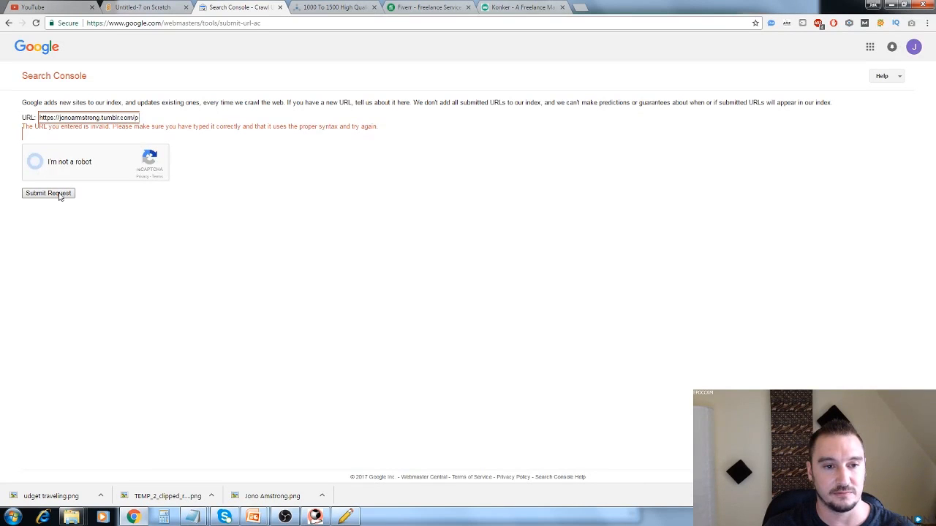
pyautogui.click(58, 194)
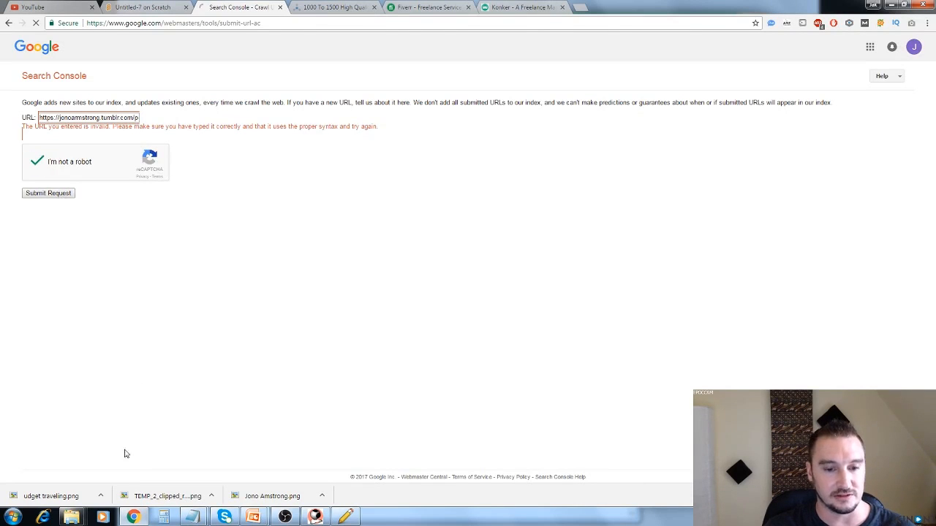
# Submit the Blogspot post URL from the untitled notes to Google for indexing, completing the robot check.
pyautogui.moveTo(192, 516)
pyautogui.click(166, 488)
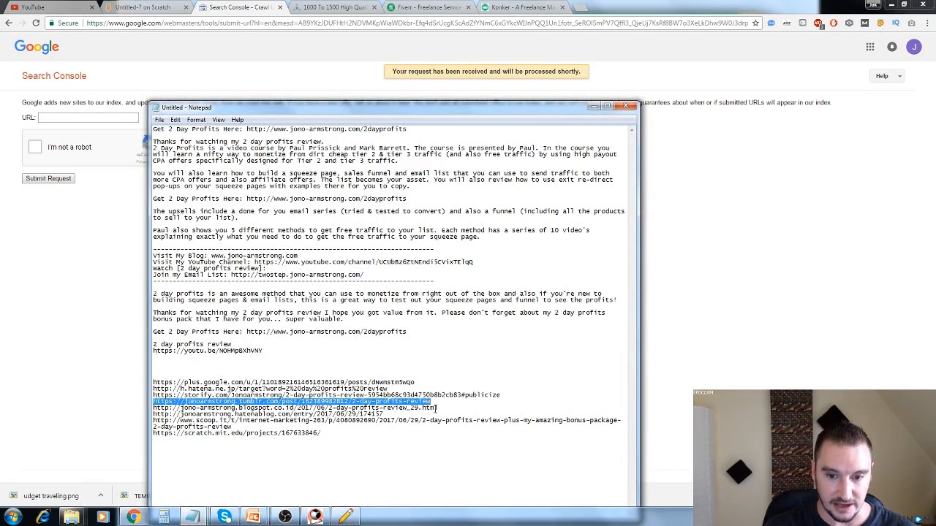
pyautogui.moveTo(438, 408); pyautogui.dragTo(154, 408)
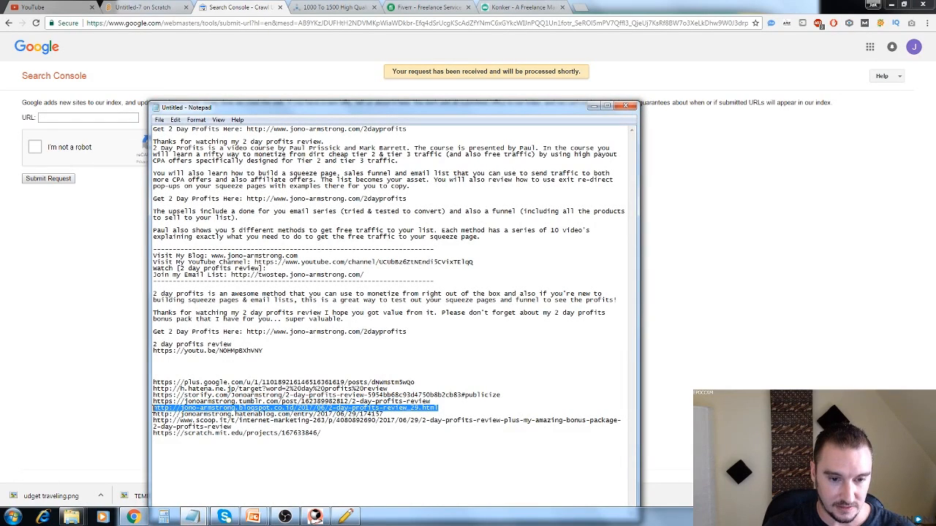
pyautogui.click(89, 119)
pyautogui.hotkey('ctrl', 'v')
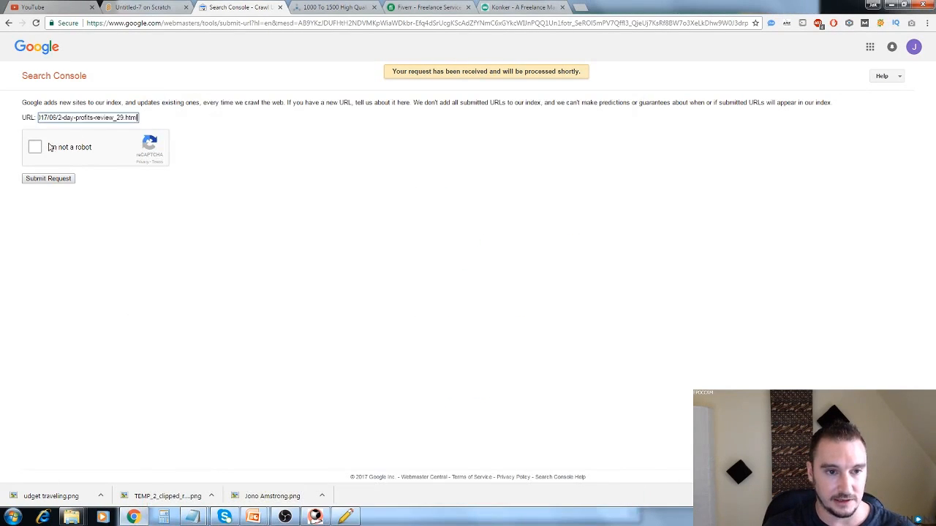
pyautogui.click(35, 148)
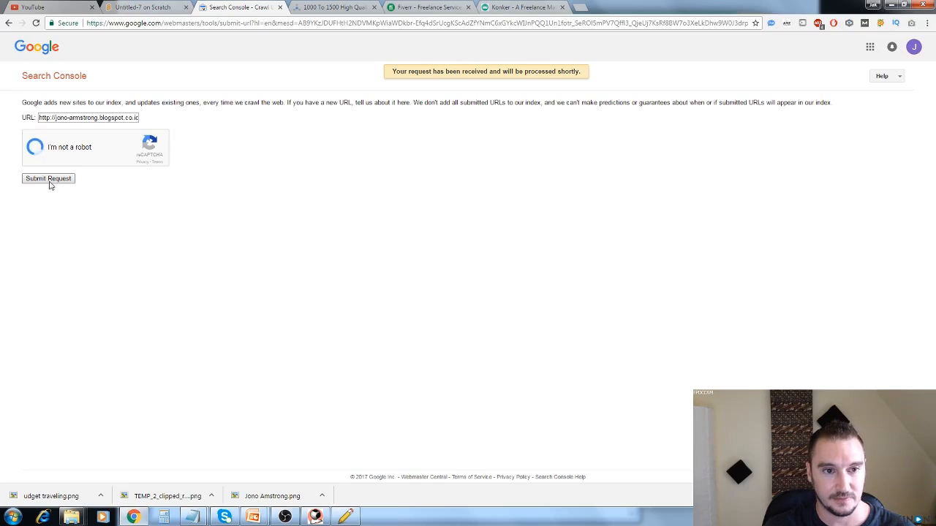
pyautogui.click(48, 180)
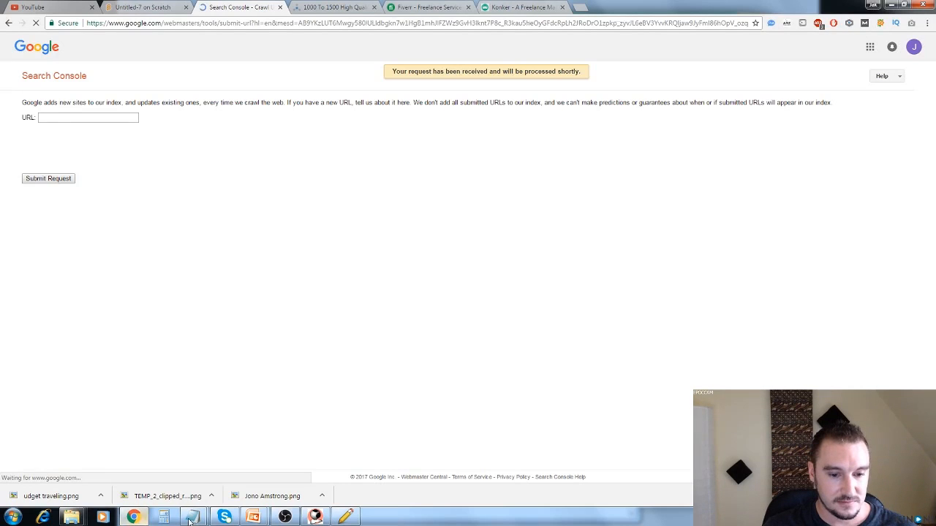
# Submit the Hatena Blog entry URL from the untitled notes to Google for indexing, completing the robot check.
pyautogui.moveTo(199, 520)
pyautogui.click(179, 468)
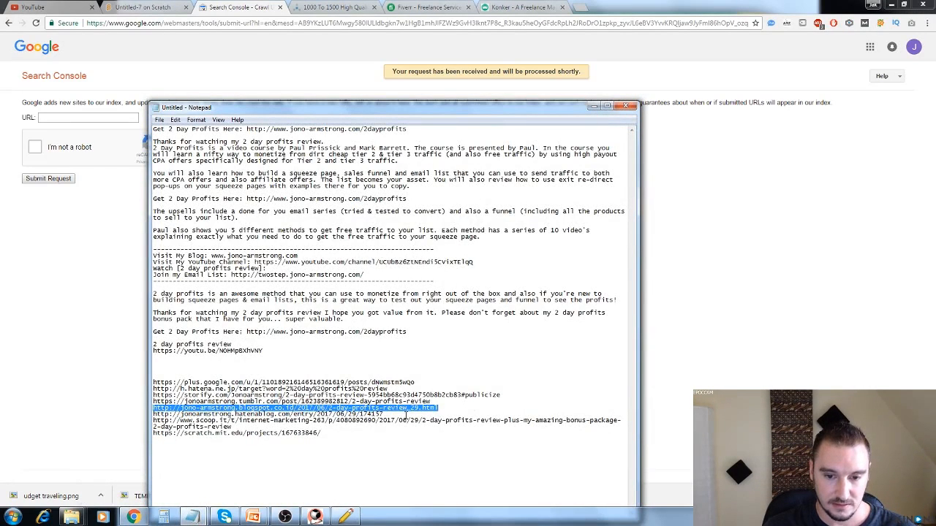
pyautogui.moveTo(406, 416); pyautogui.dragTo(163, 415)
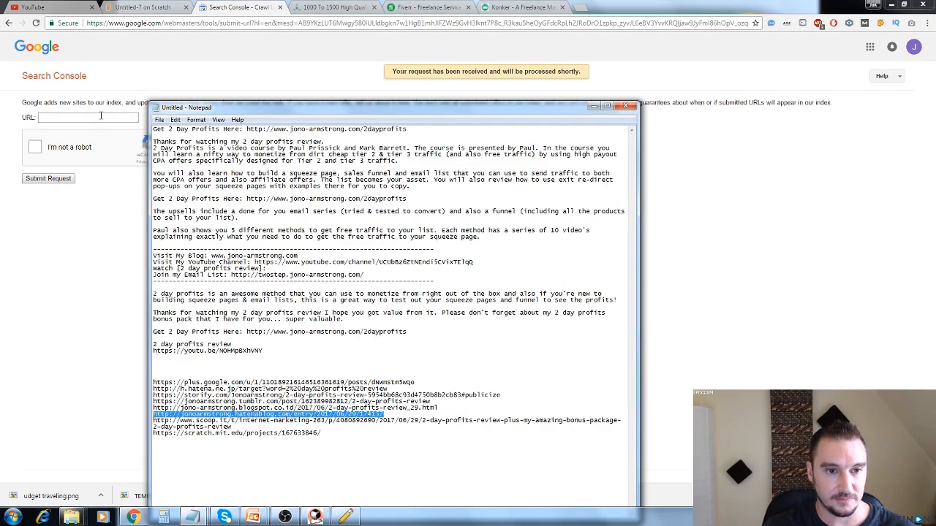
pyautogui.click(101, 116)
pyautogui.write('http://jonoarmstrong.hatenablog.com/entry/2017/06/29/174157')
pyautogui.click(34, 147)
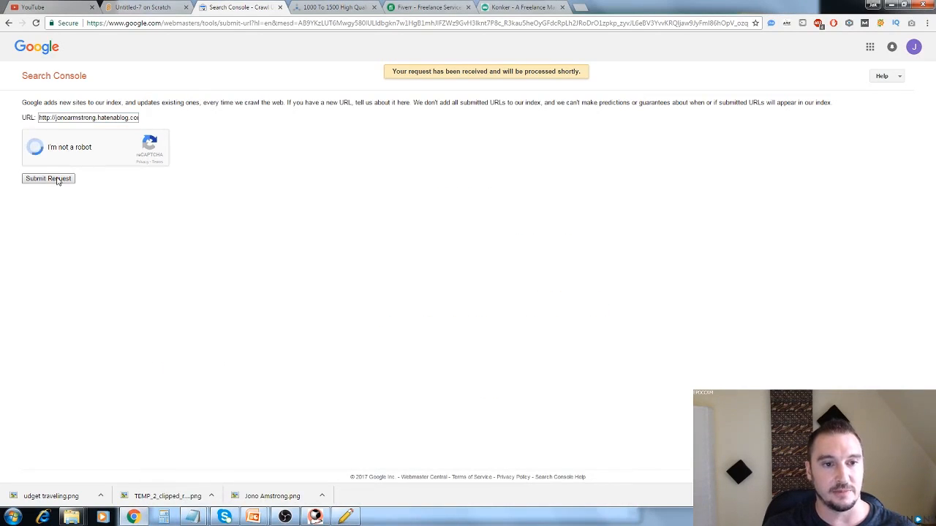
pyautogui.click(57, 181)
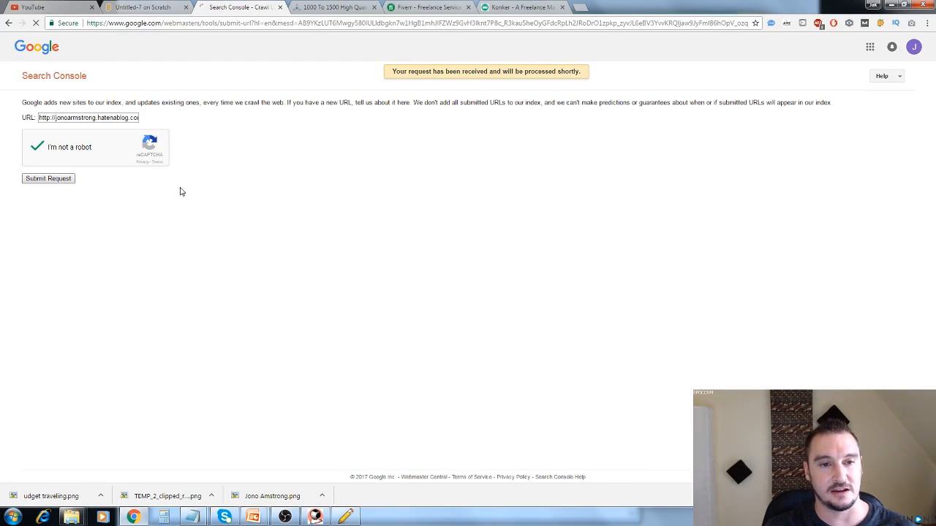
# Submit the Scoop.it post URL from the untitled notes to Google for indexing, completing the robot check.
pyautogui.moveTo(193, 519)
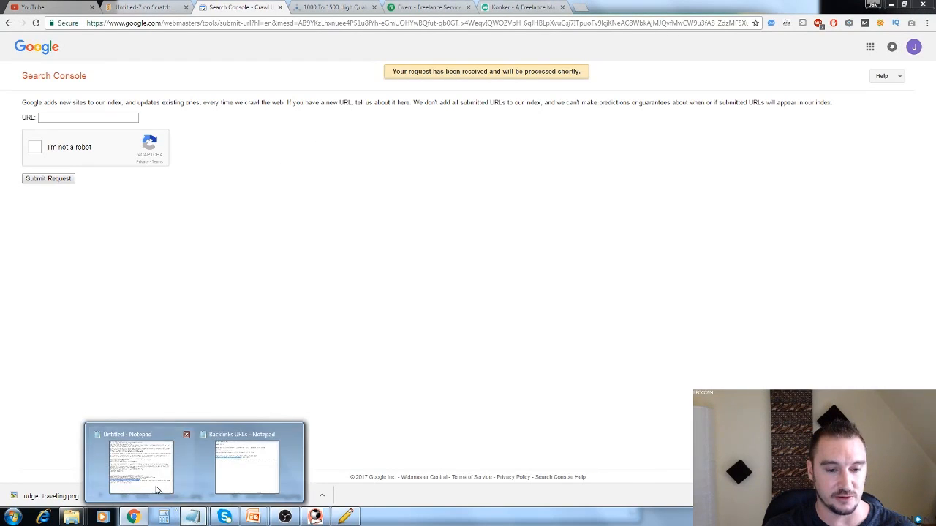
pyautogui.click(156, 483)
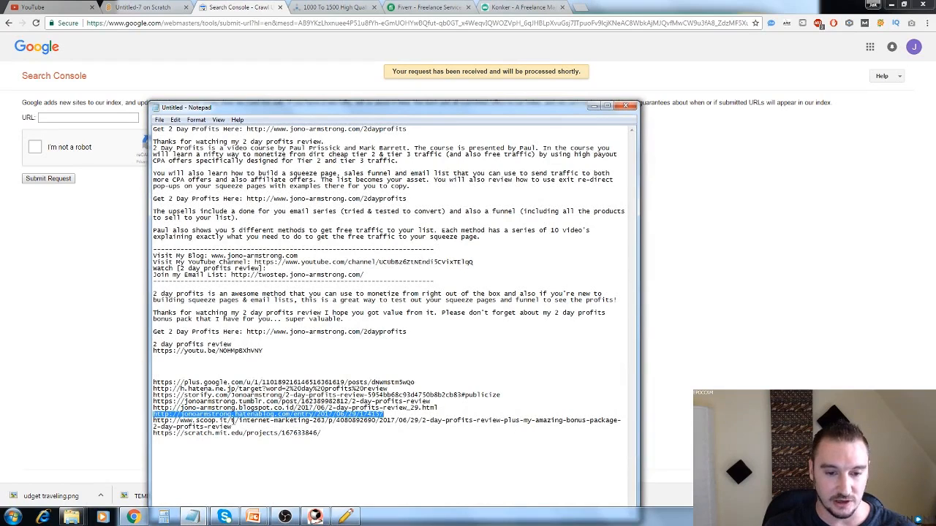
pyautogui.moveTo(235, 426); pyautogui.dragTo(155, 421)
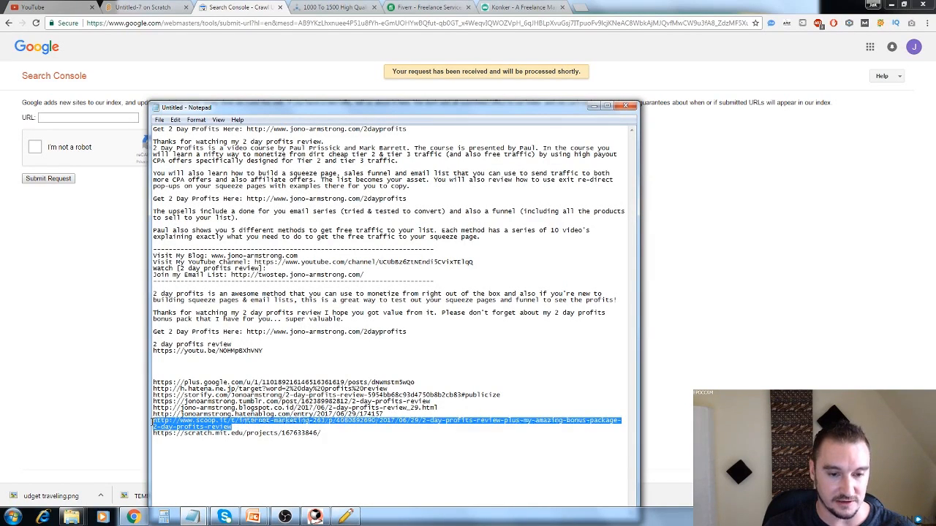
pyautogui.hotkey('ctrl', 'c')
pyautogui.click(124, 118)
pyautogui.hotkey('ctrl', 'v')
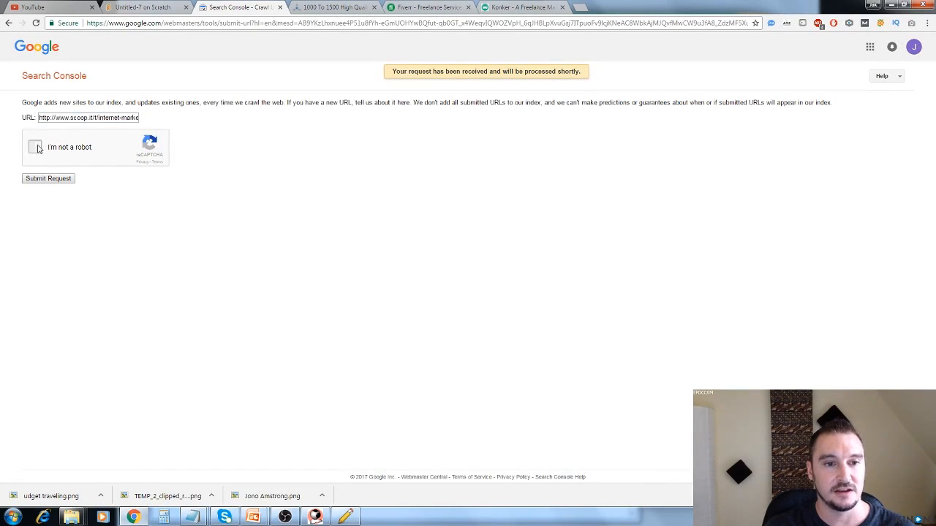
pyautogui.click(36, 148)
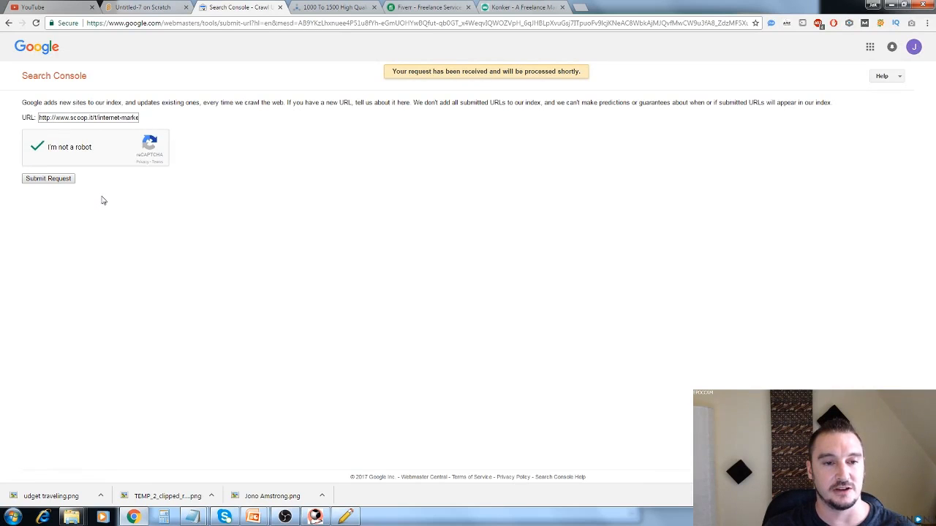
pyautogui.click(60, 182)
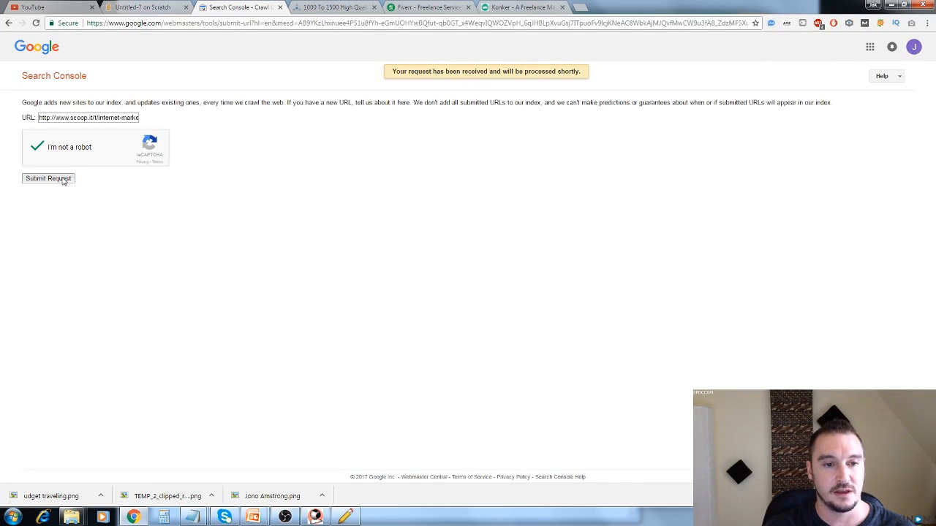
# Submit the Scratch project URL from the untitled notes to Google for indexing, completing the robot check.
pyautogui.click(193, 518)
pyautogui.click(152, 491)
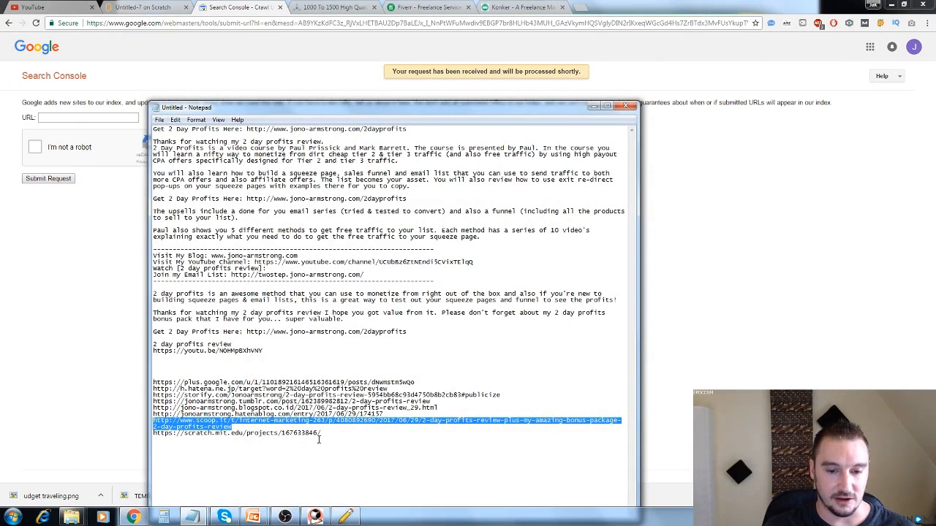
pyautogui.moveTo(325, 435); pyautogui.dragTo(153, 436)
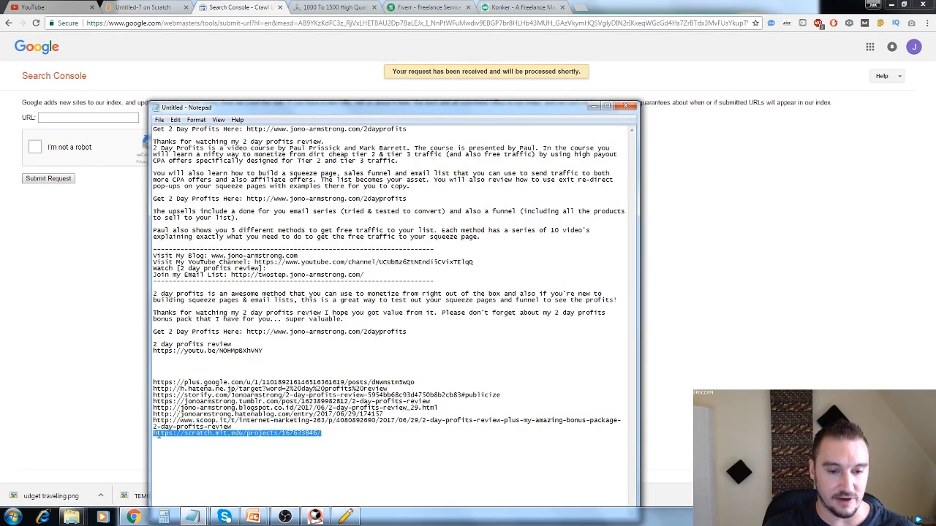
pyautogui.hotkey('ctrl', 'c')
pyautogui.click(87, 118)
pyautogui.hotkey('ctrl', 'v')
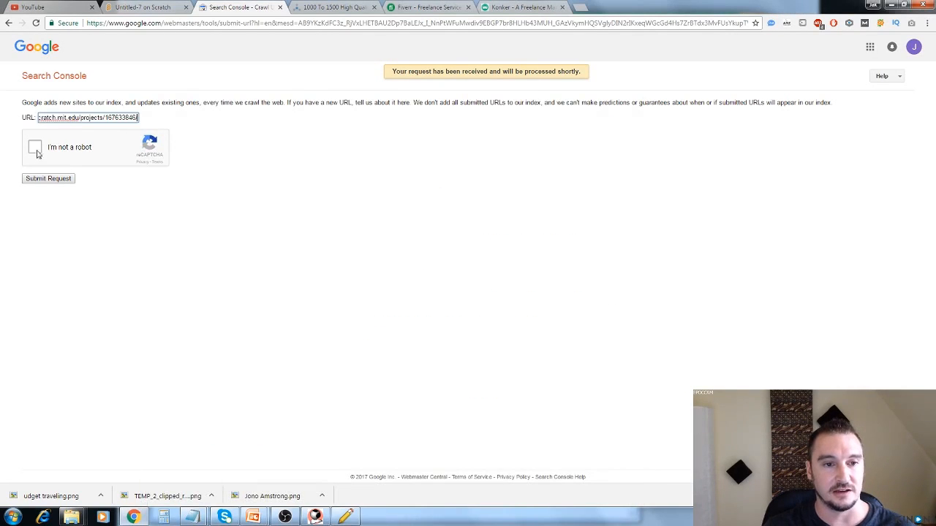
pyautogui.click(37, 150)
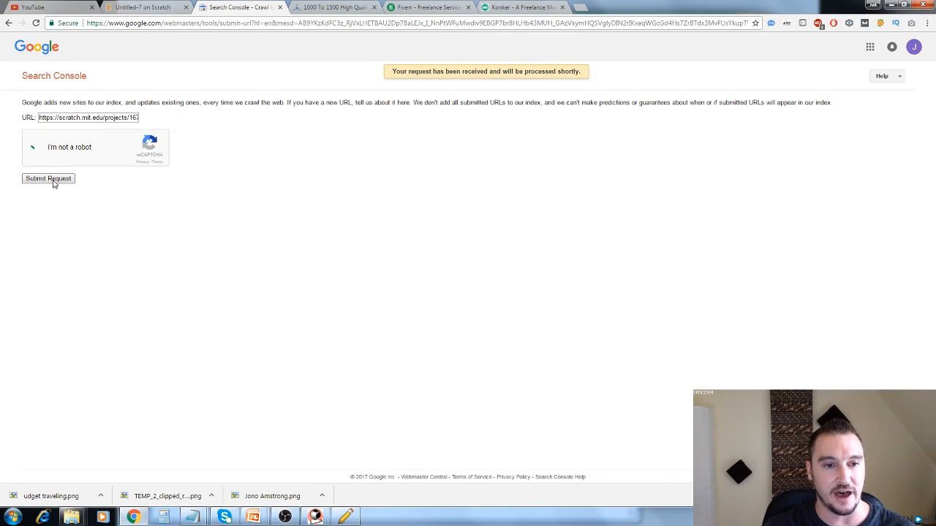
pyautogui.click(48, 179)
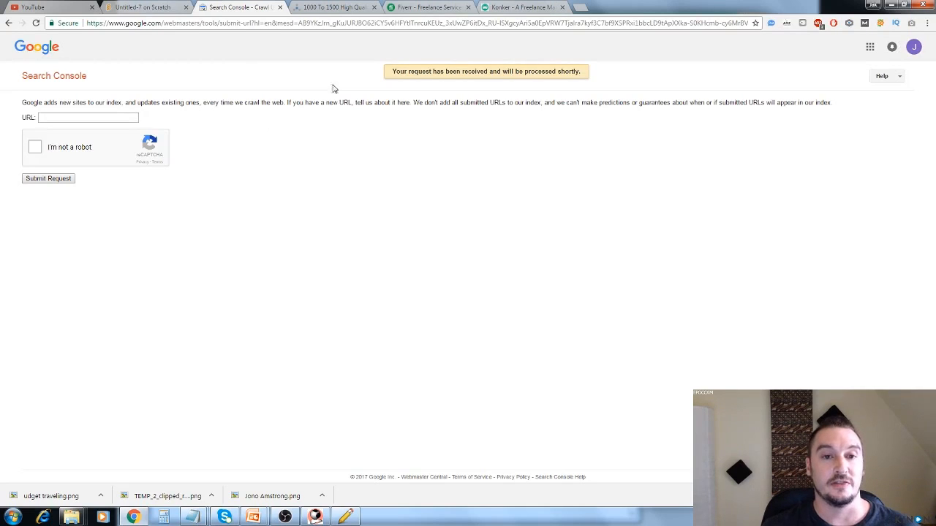
# Review the SEOClerks offer for 1000 to 1500 YouTube views, including its link in the Backlinks URLs notes, seller ratings and features.
pyautogui.click(336, 8)
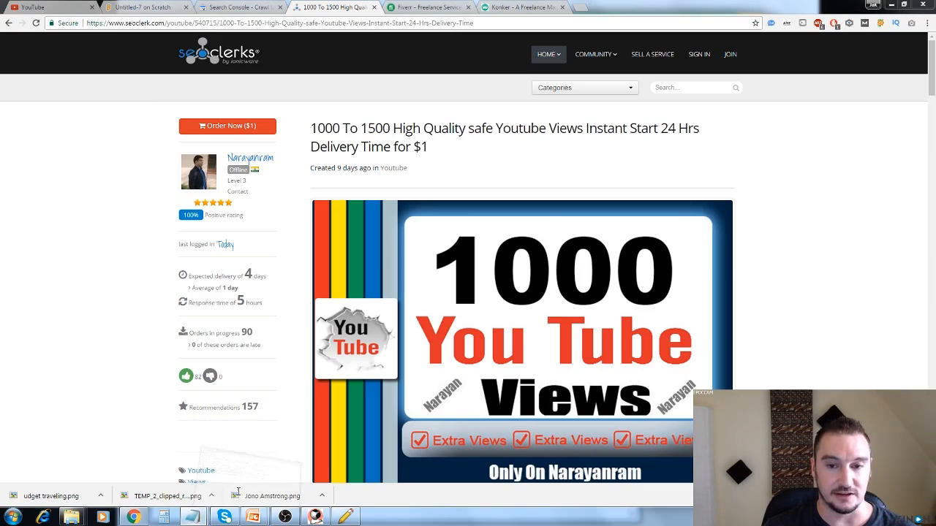
pyautogui.hotkey('alt', 'Tab')
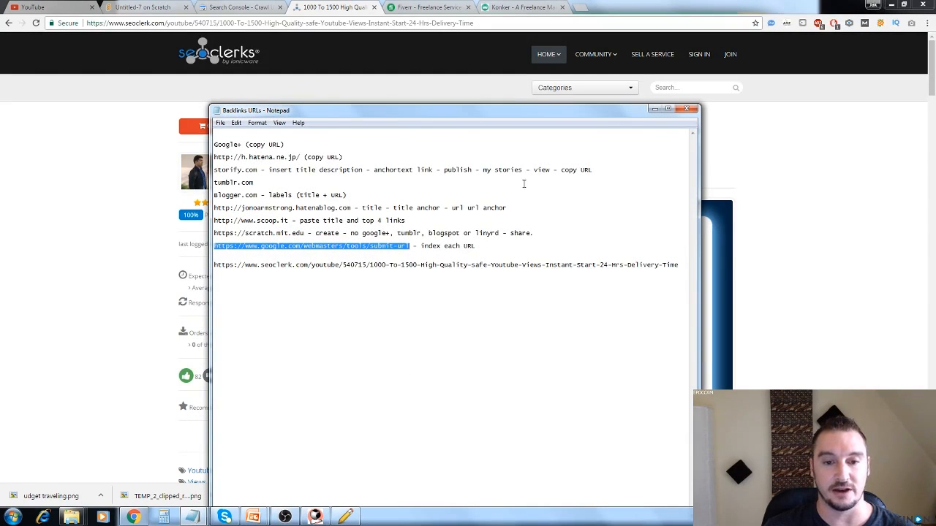
pyautogui.click(654, 111)
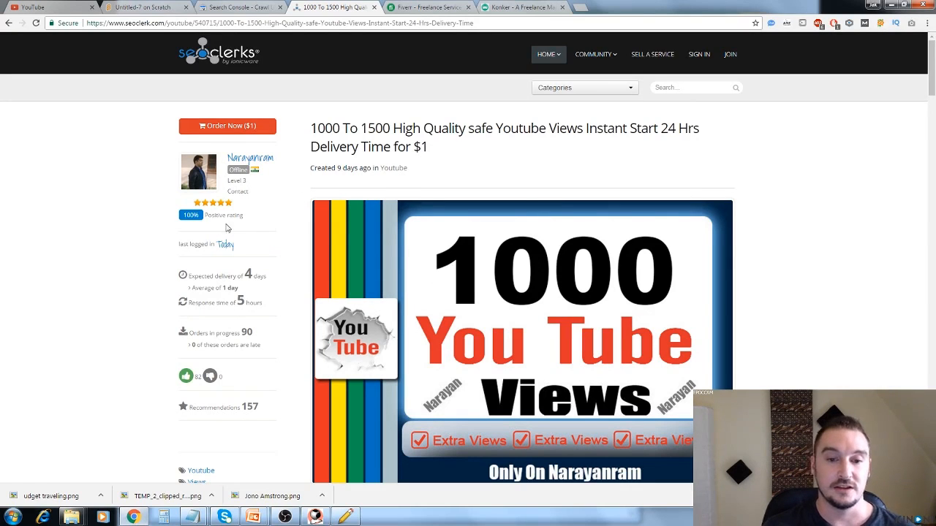
pyautogui.scroll(-1, 130, 256)
pyautogui.scroll(-1, 130, 256)
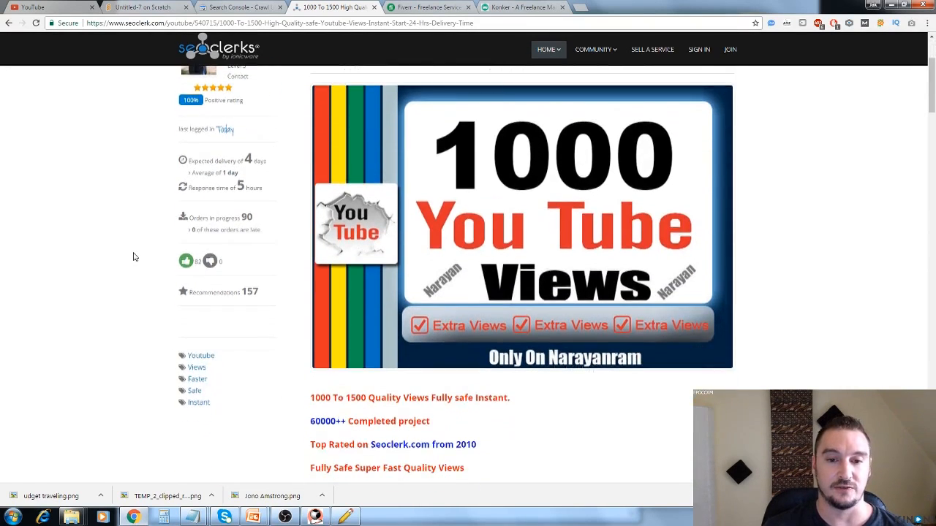
pyautogui.scroll(-1, 133, 256)
pyautogui.scroll(1, 133, 244)
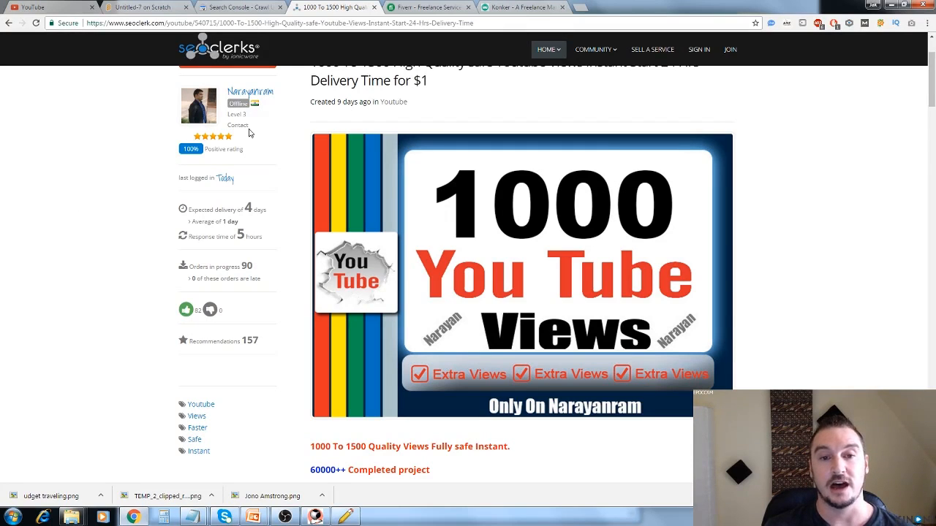
pyautogui.scroll(1, 606, 223)
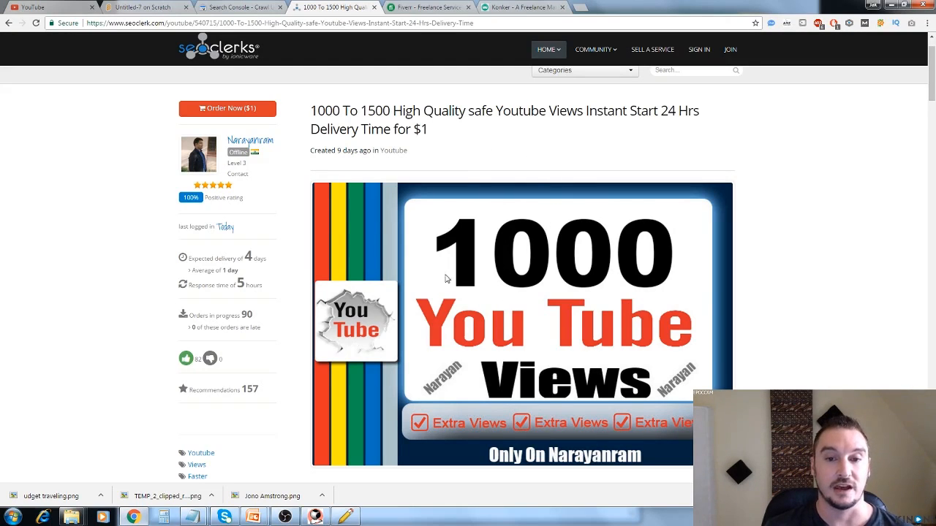
pyautogui.scroll(-5, 536, 247)
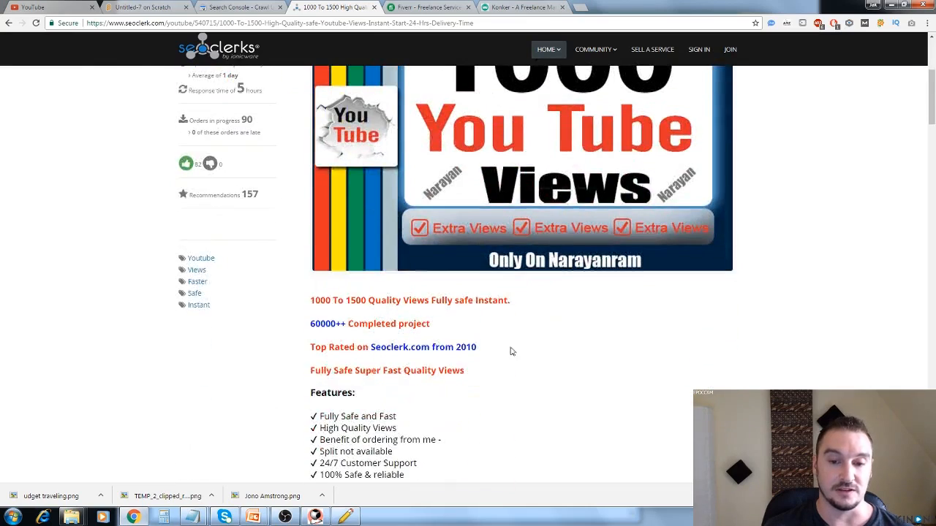
pyautogui.scroll(5, 523, 380)
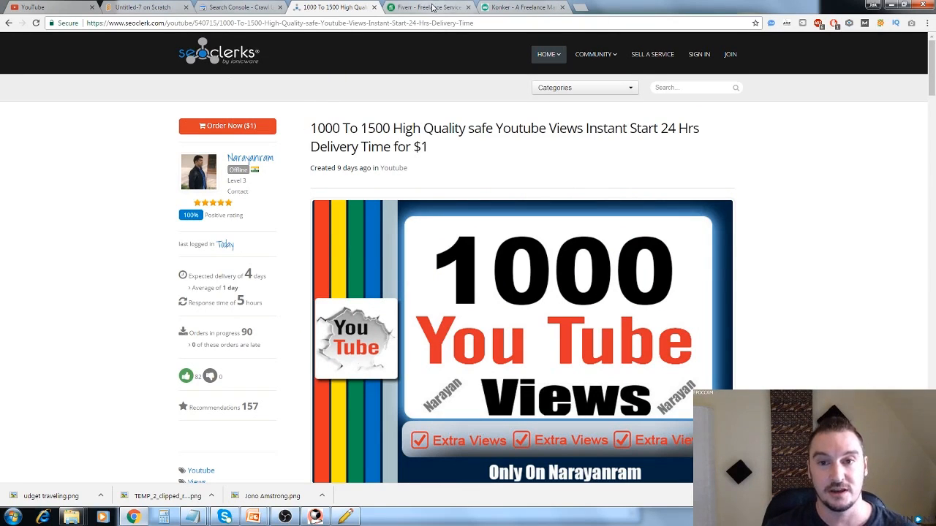
# Search Fiverr for "youtube views" services.
pyautogui.click(428, 7)
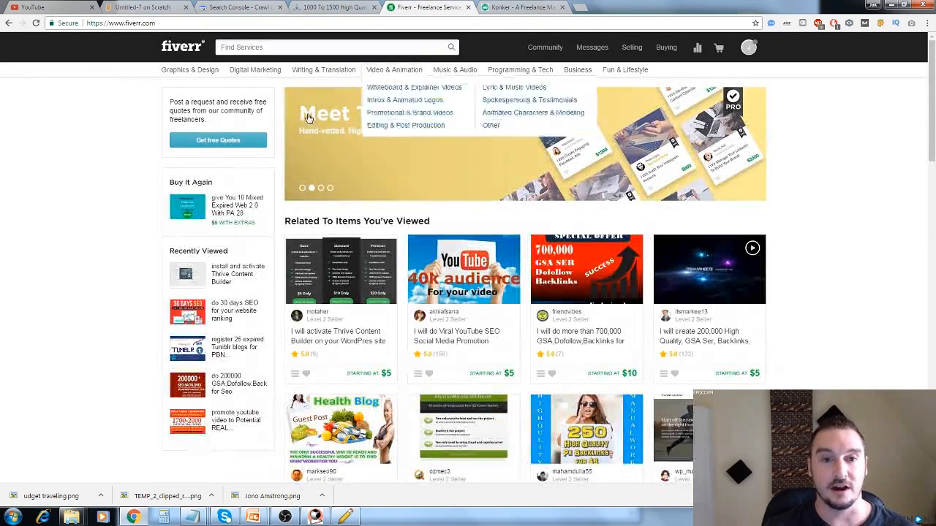
pyautogui.click(357, 49)
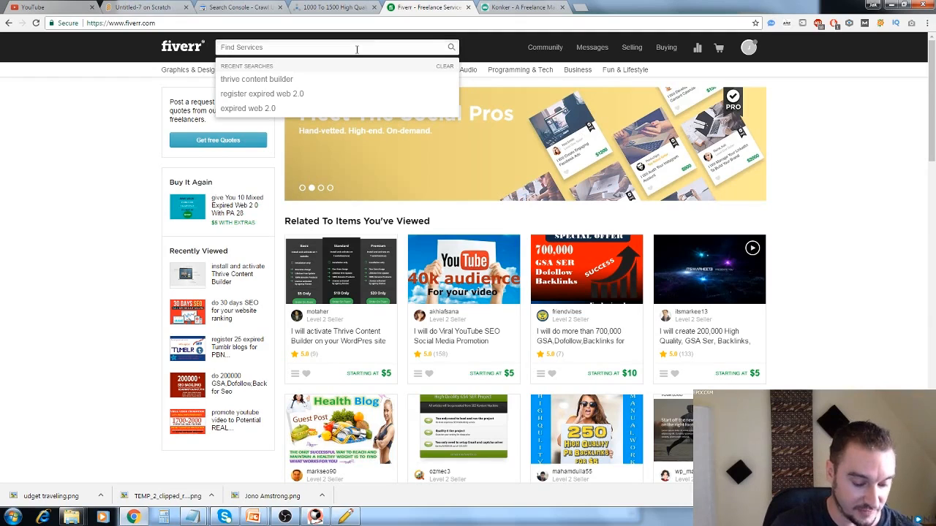
pyautogui.write('youtu')
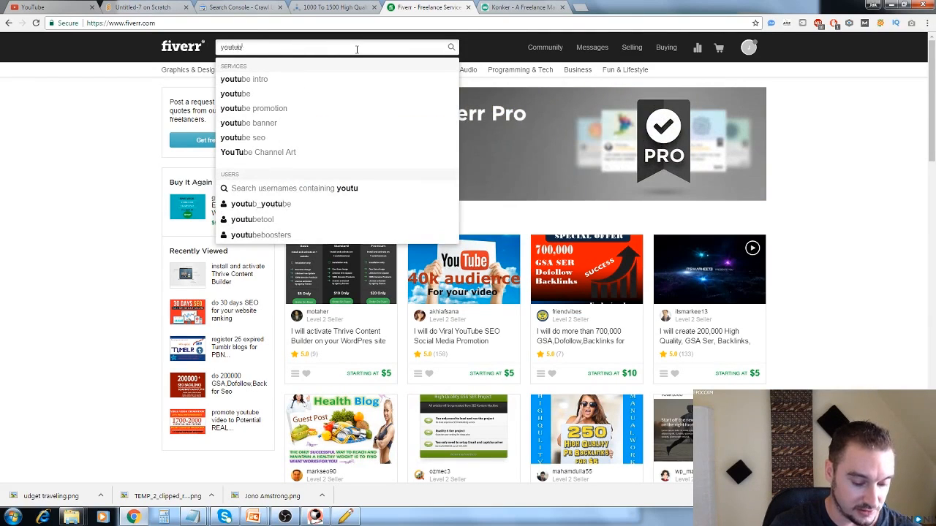
pyautogui.write('be views')
pyautogui.press('Return')
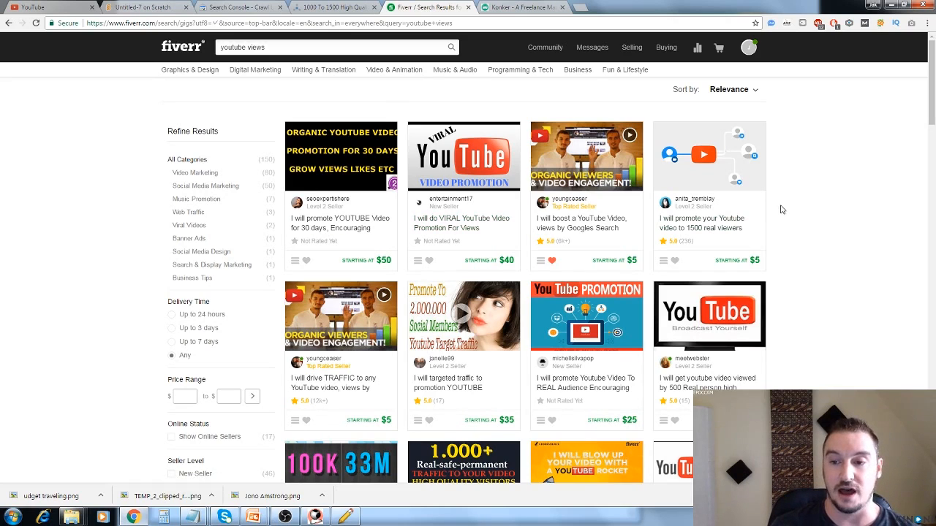
# Return to the SEOClerks YouTube views offer, and switch to the PowerPoint slide show on "Back links Part 1".
pyautogui.click(338, 7)
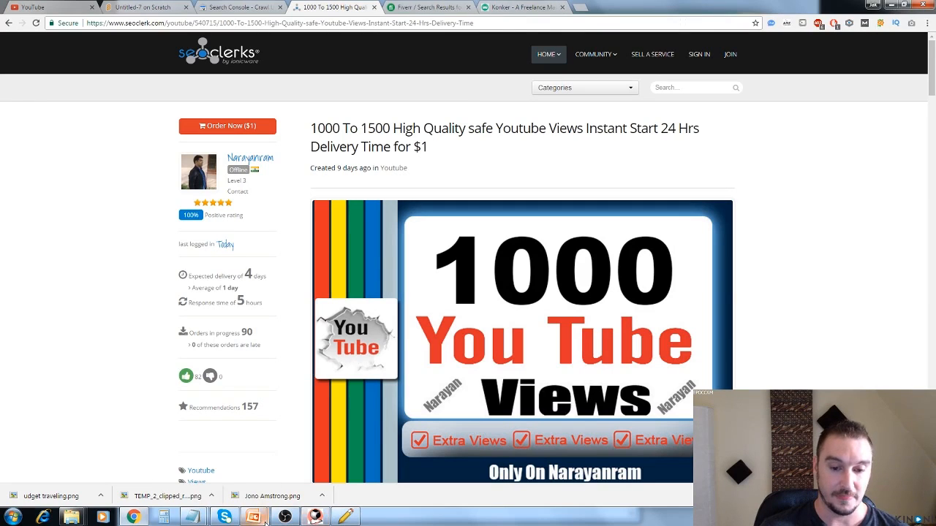
pyautogui.moveTo(307, 516)
pyautogui.click(298, 474)
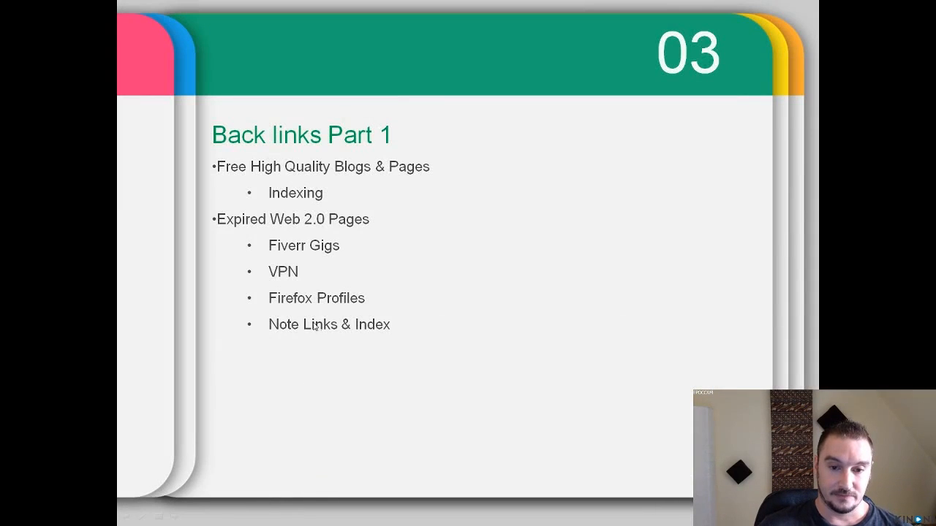